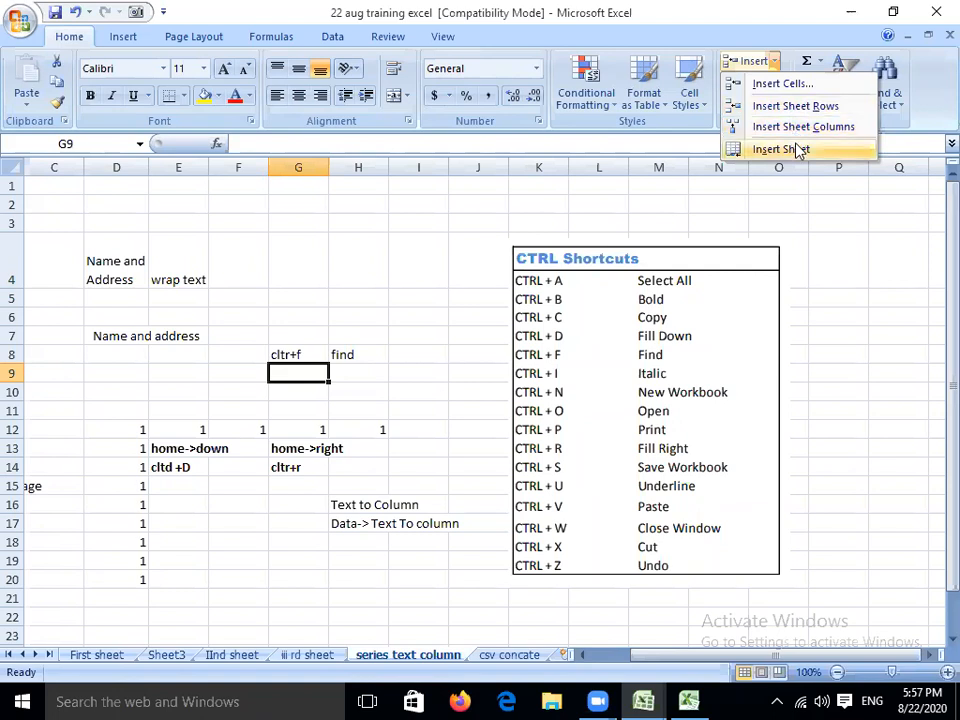
left_click(306, 297)
left_click(306, 300)
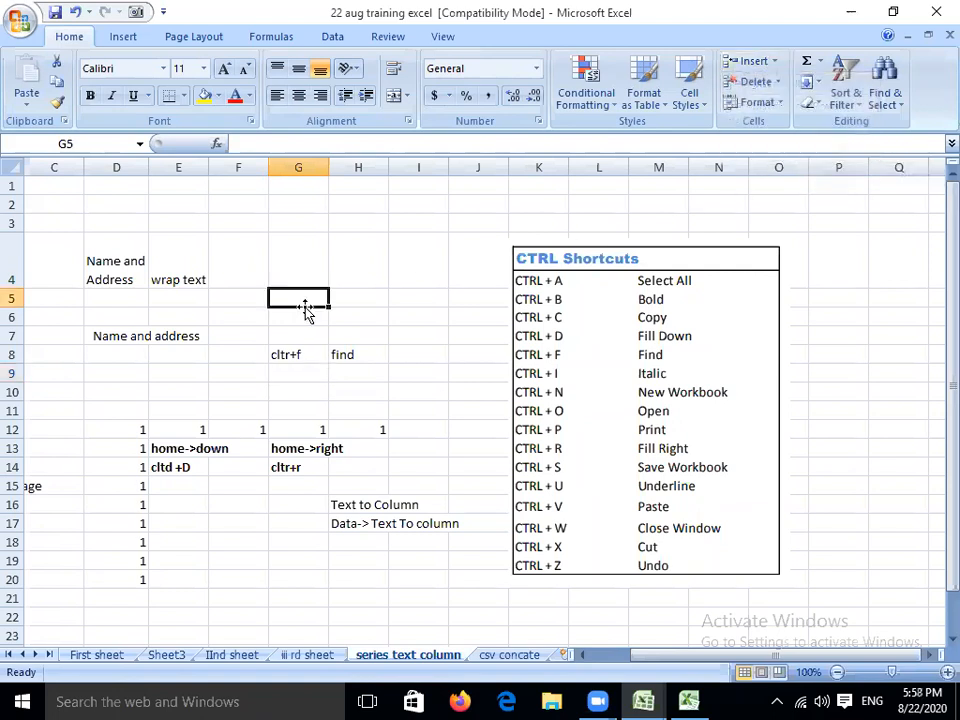
right_click(292, 449)
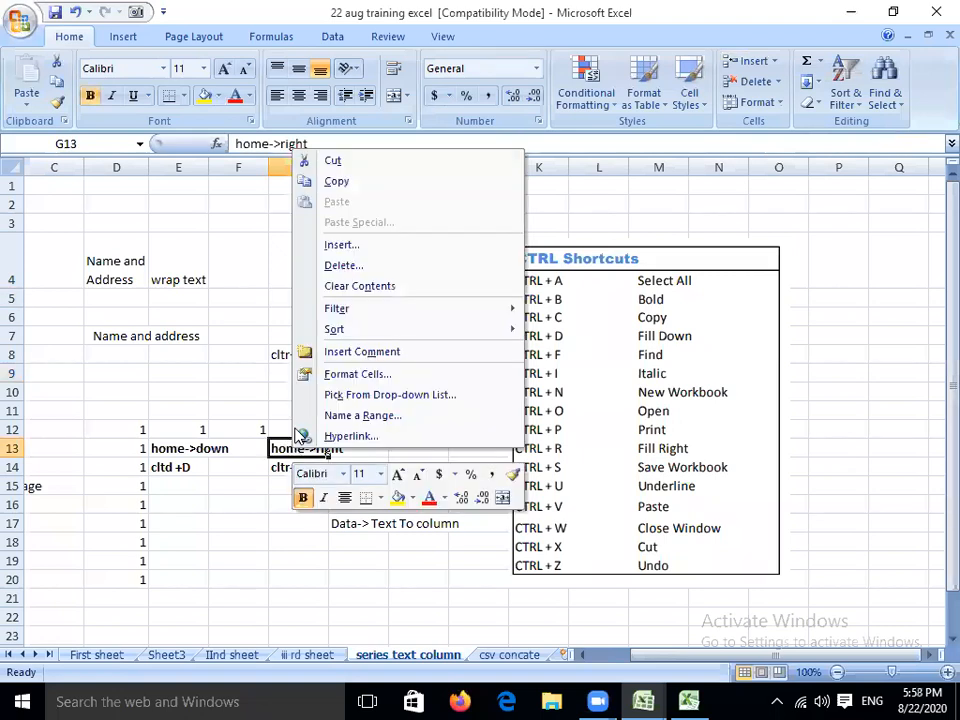
left_click(355, 248)
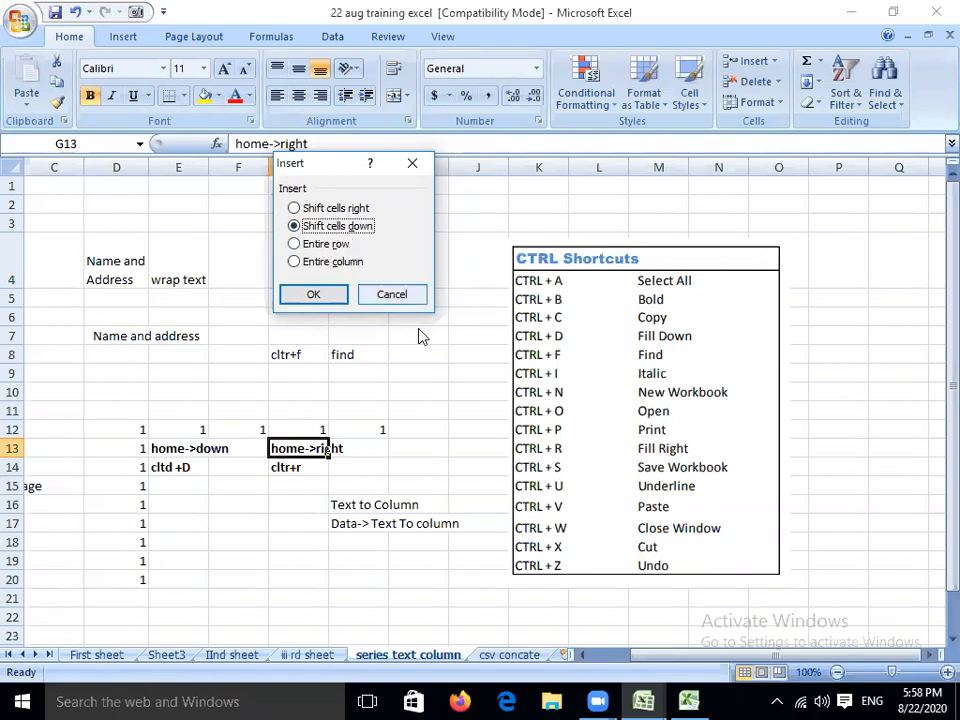
left_click(391, 294)
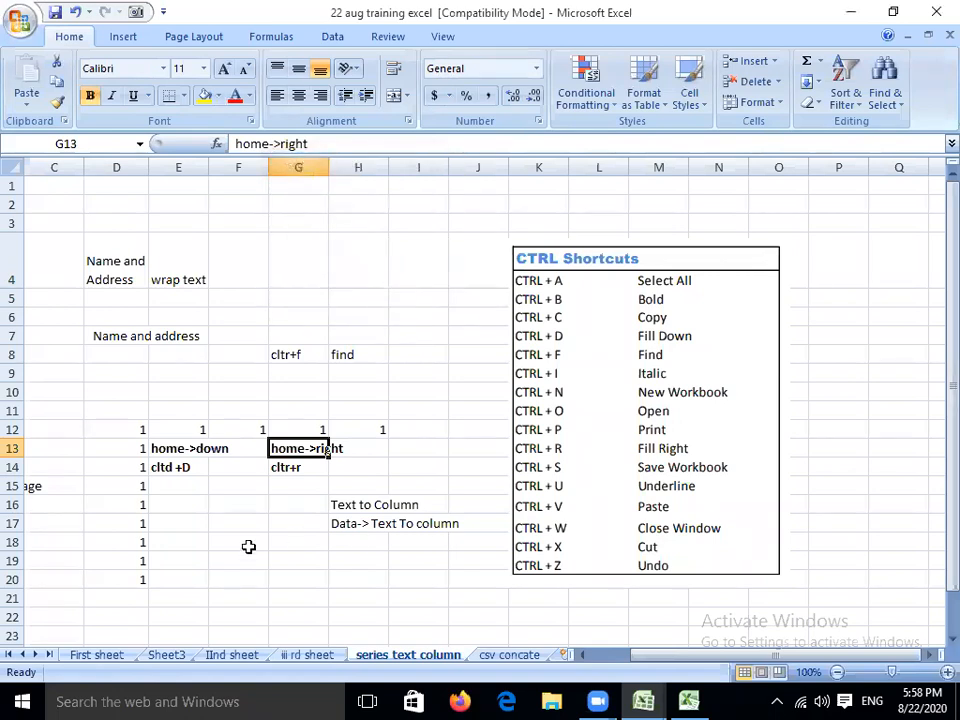
Step: Insert a blank cell at D16 with the existing cells shifted down, and undo the insertion
left_click(136, 504)
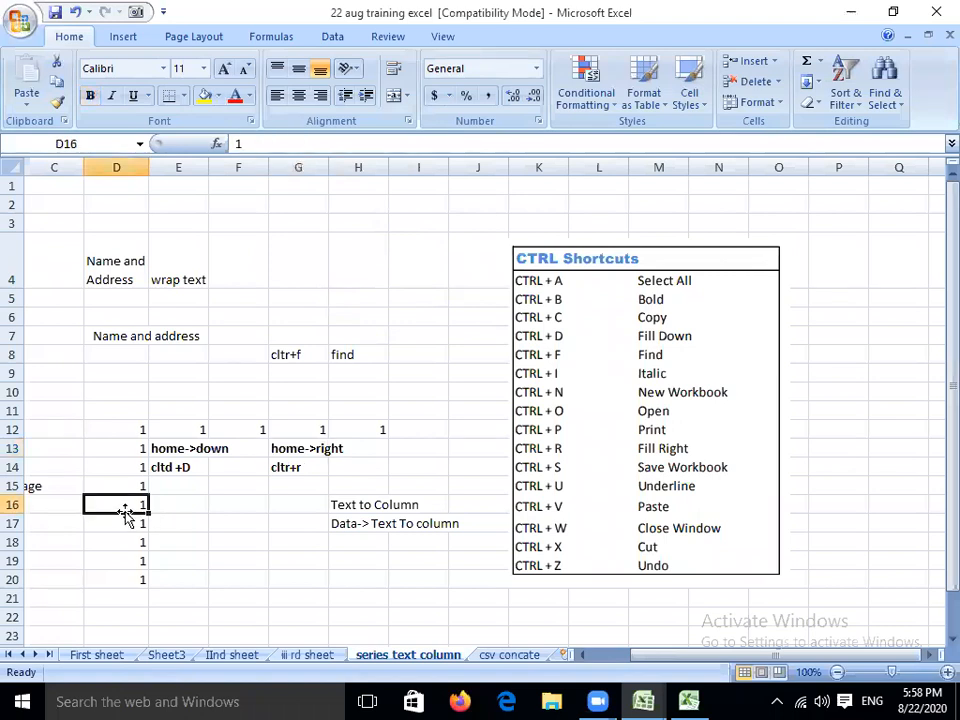
right_click(116, 505)
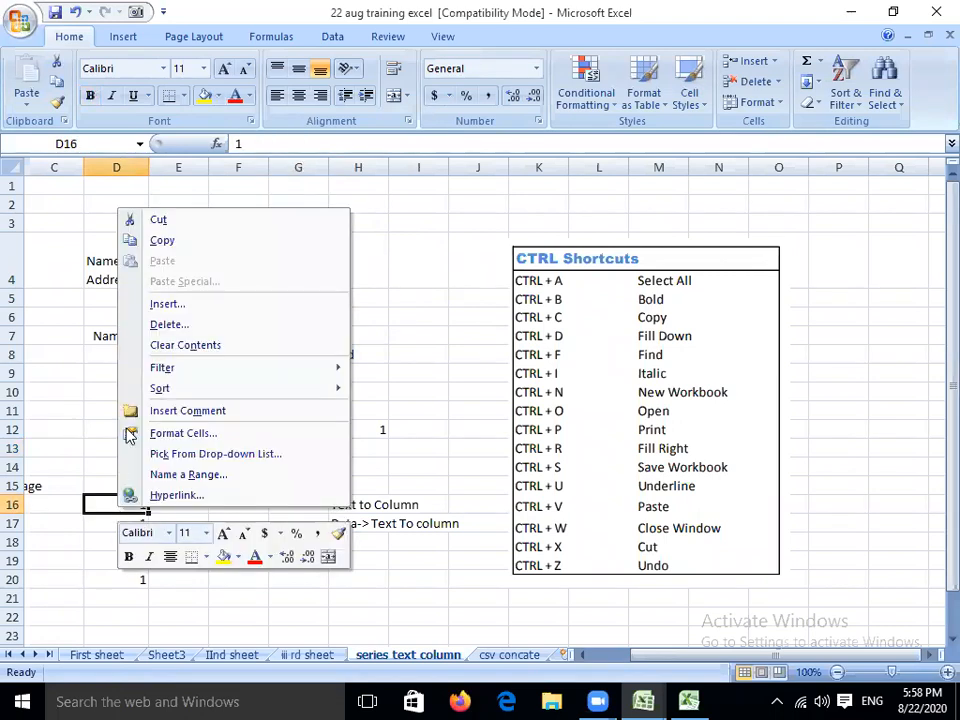
left_click(162, 306)
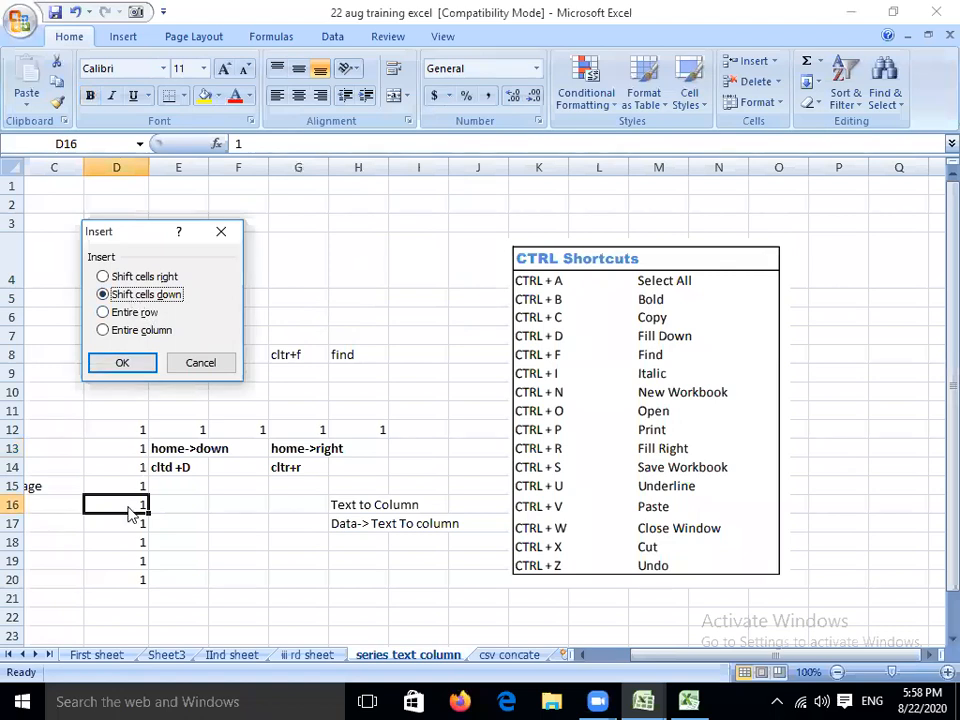
left_click(122, 362)
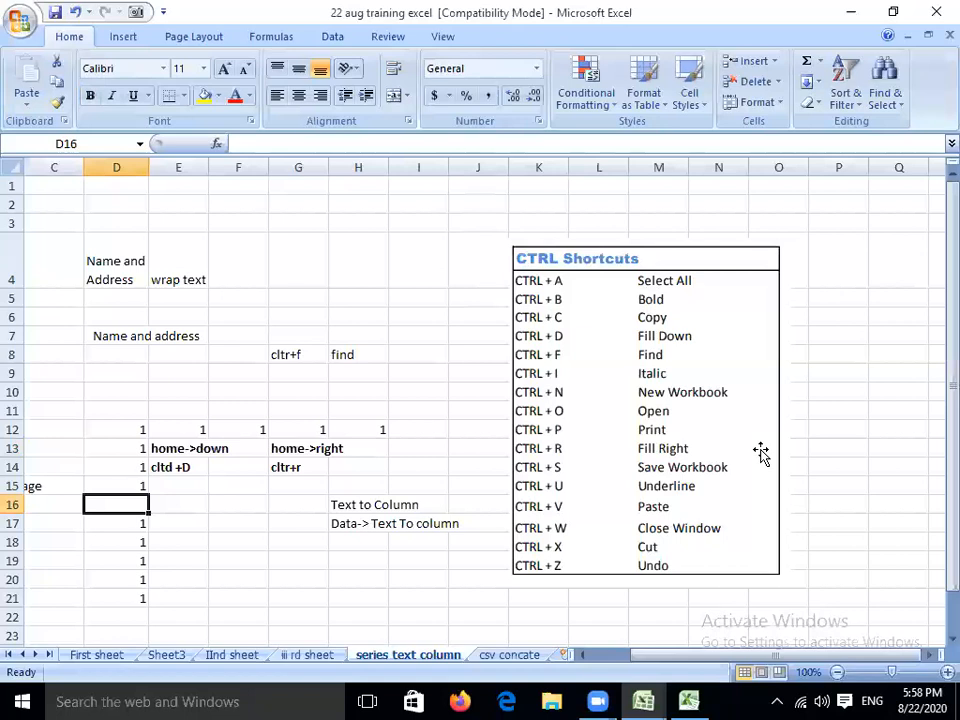
key("ctrl+z")
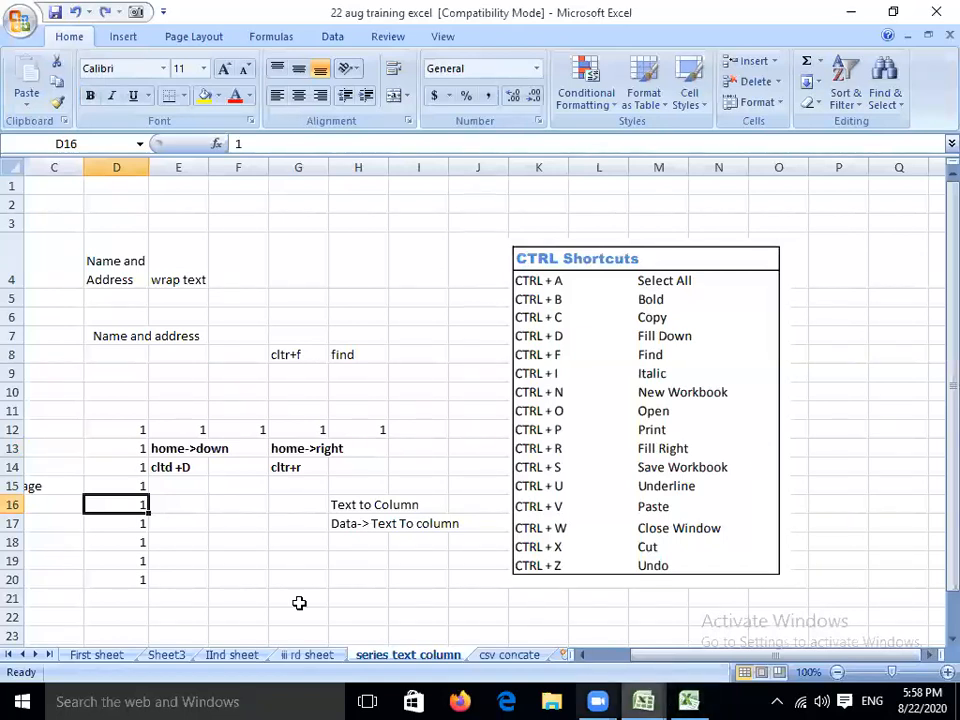
Step: Insert a blank cell at D16, shifting the existing cells right
right_click(131, 511)
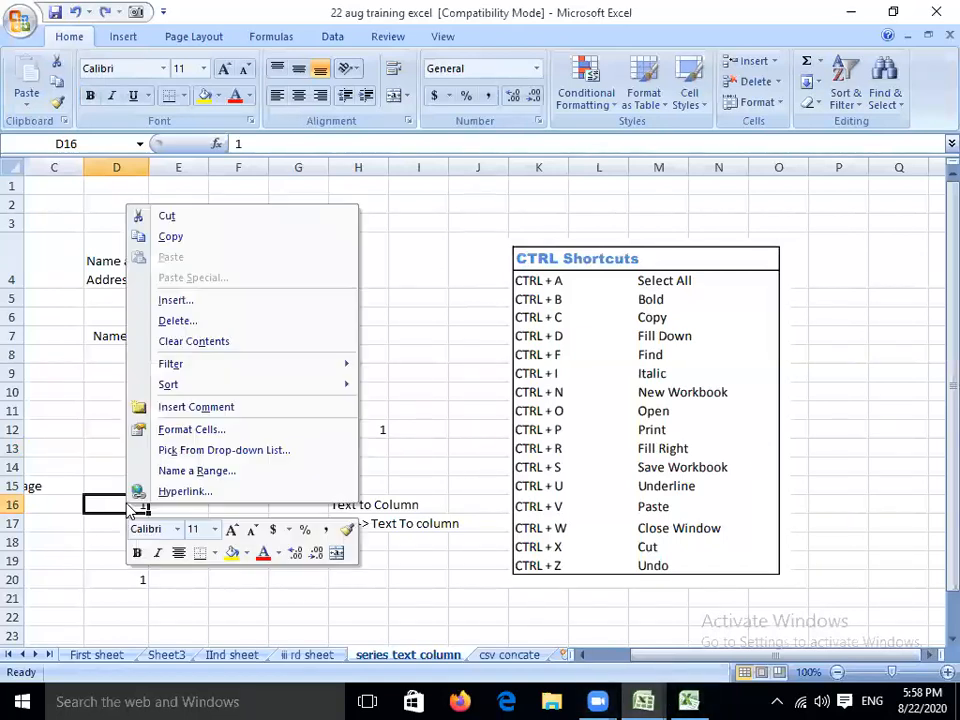
left_click(208, 302)
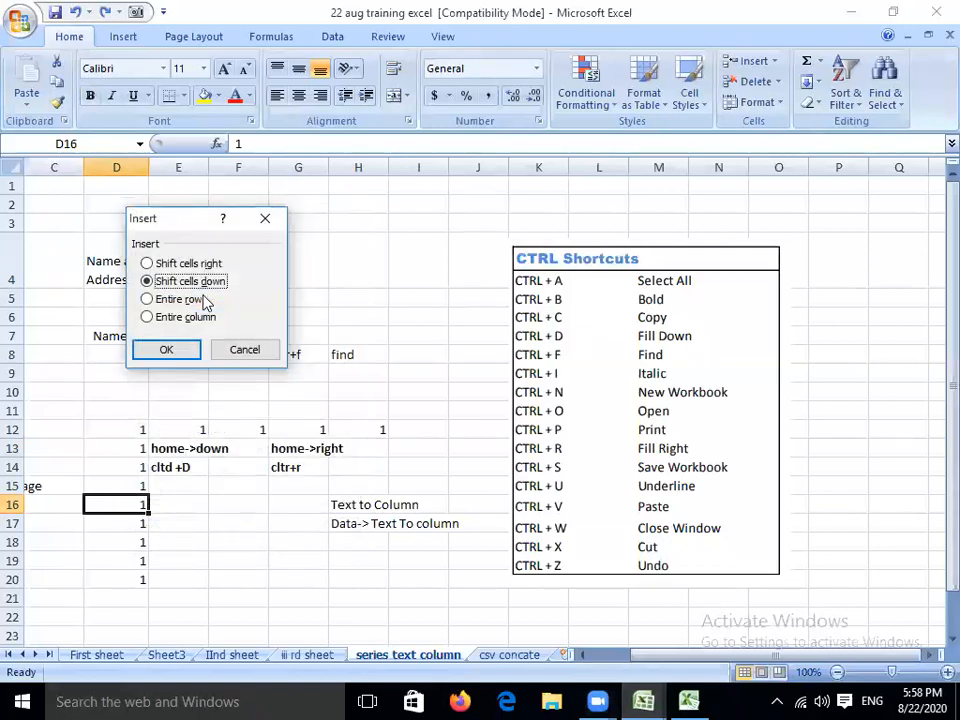
left_click(201, 265)
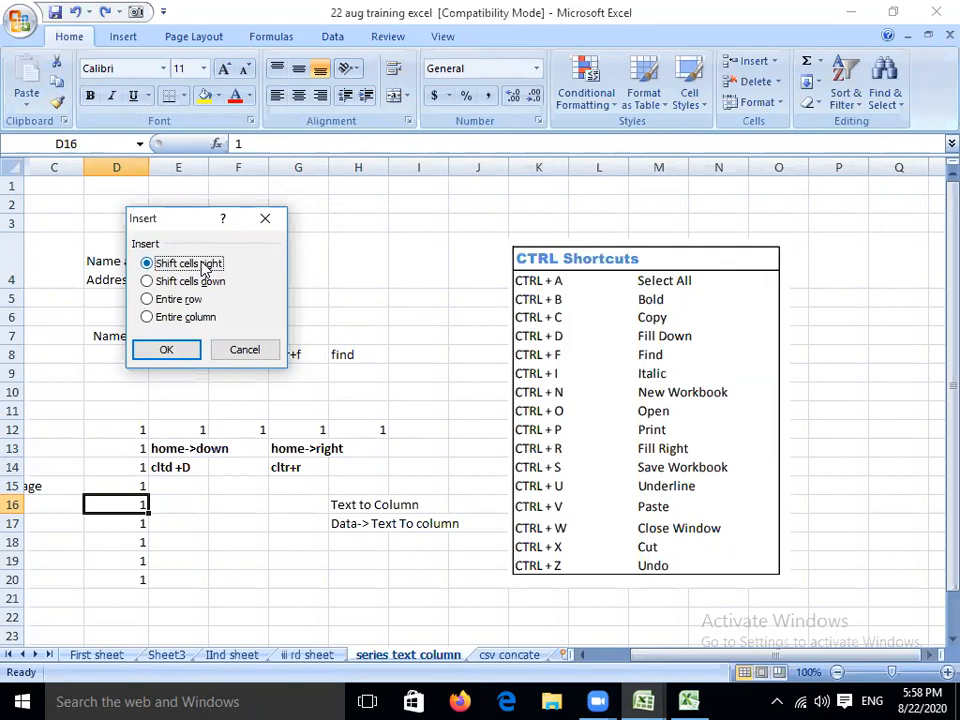
left_click(166, 349)
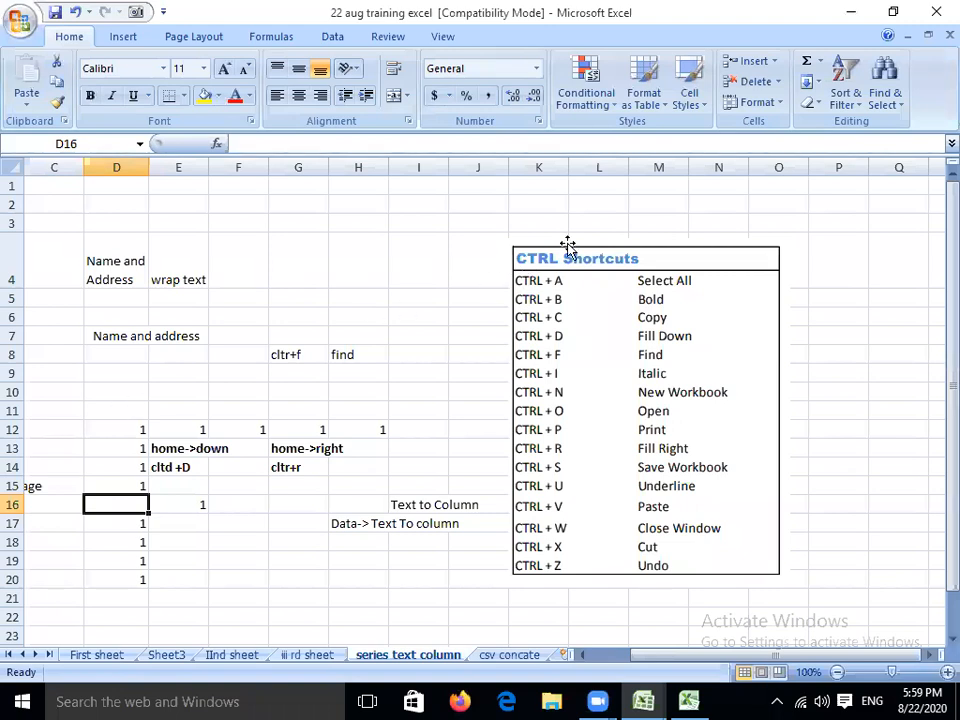
left_click(779, 83)
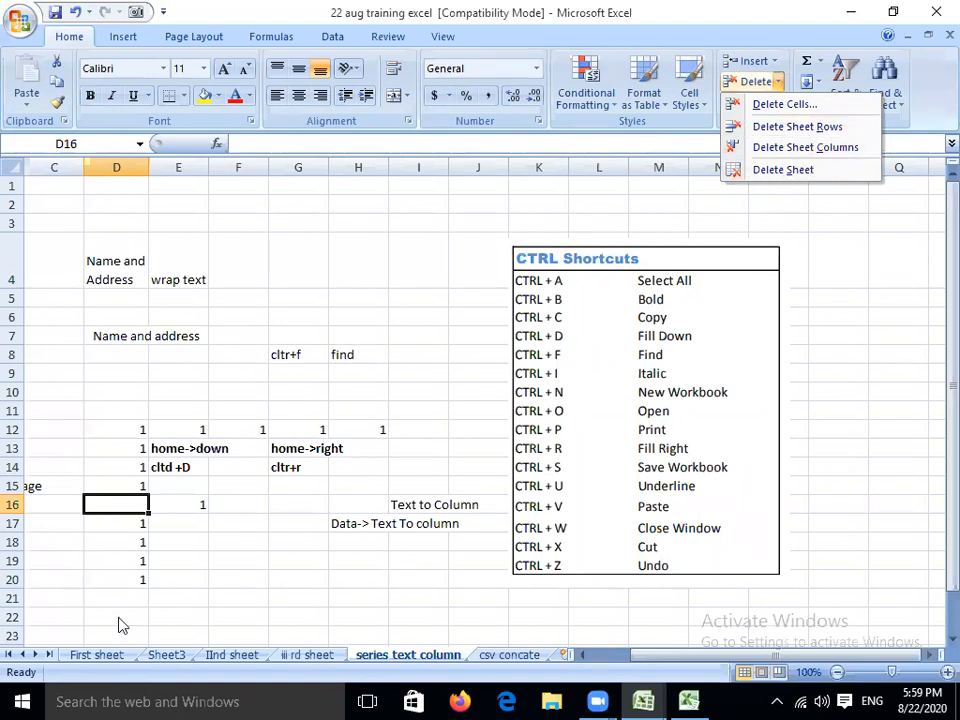
left_click(105, 657)
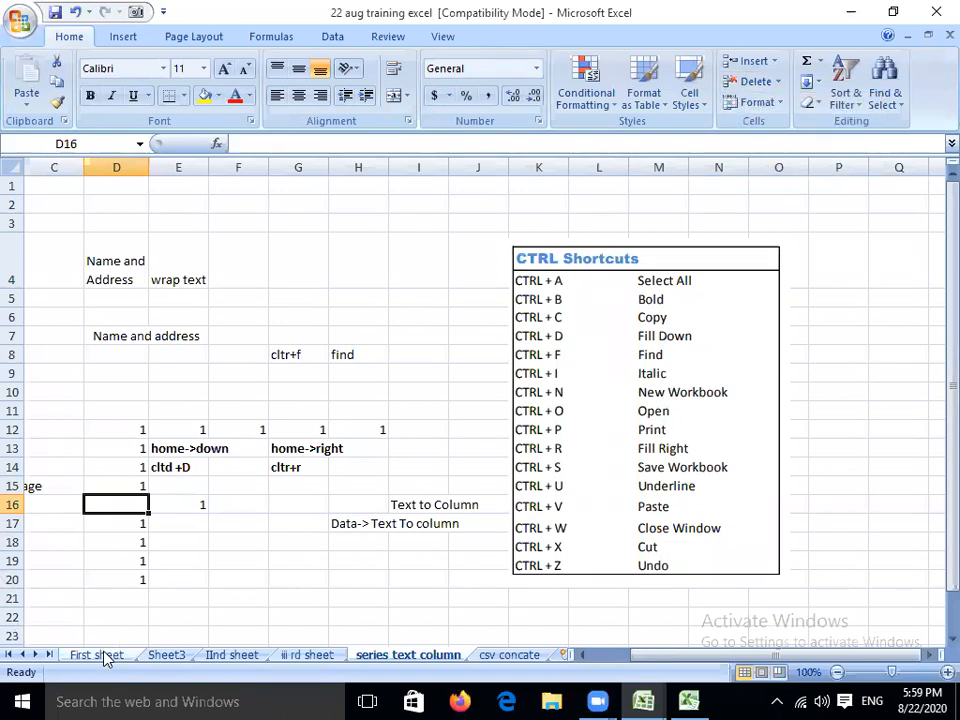
right_click(105, 657)
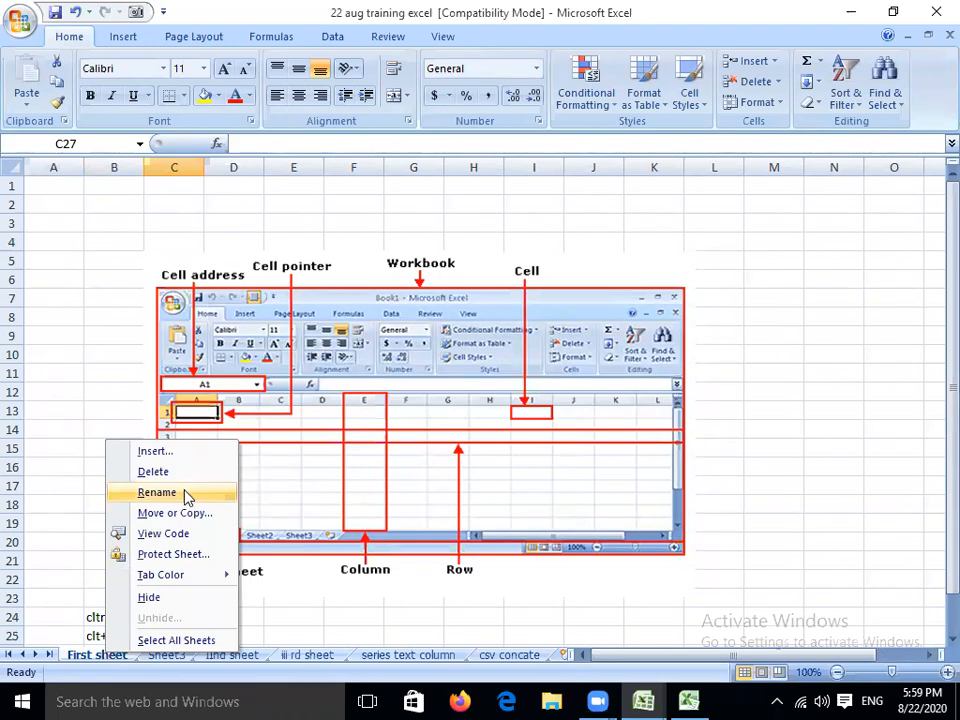
left_click(495, 590)
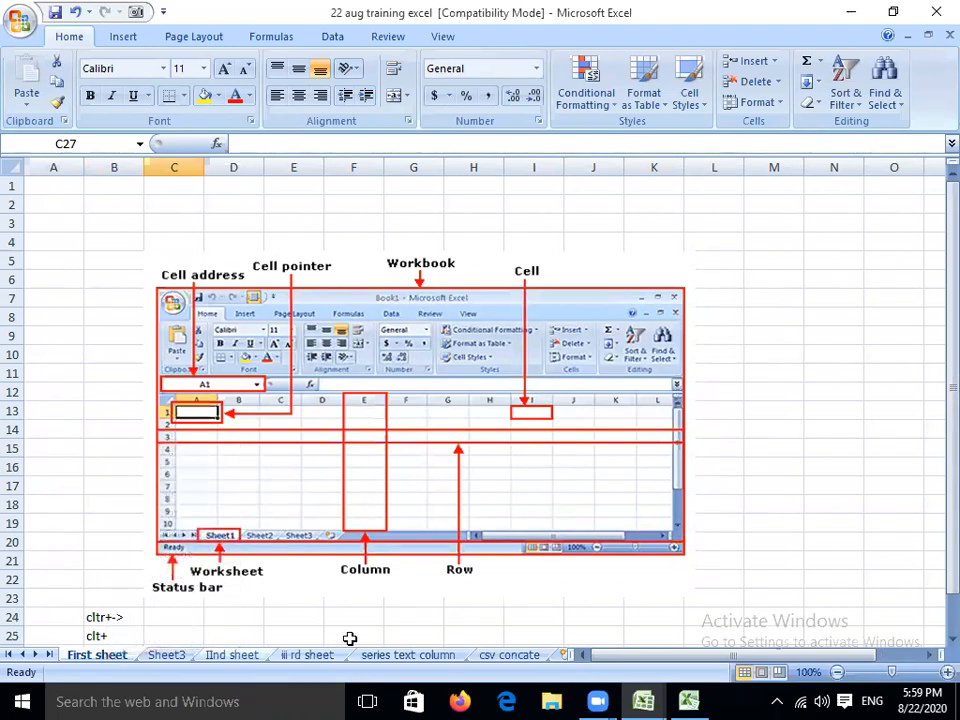
Step: On the IInd sheet, set the height of row 16 to 20
left_click(232, 655)
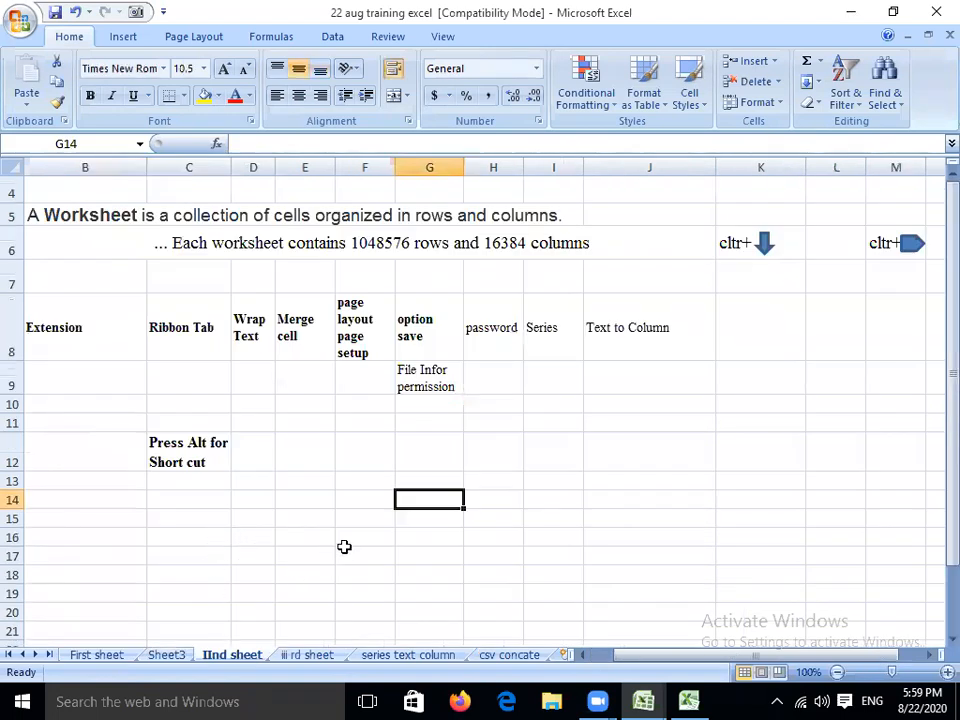
left_click(265, 537)
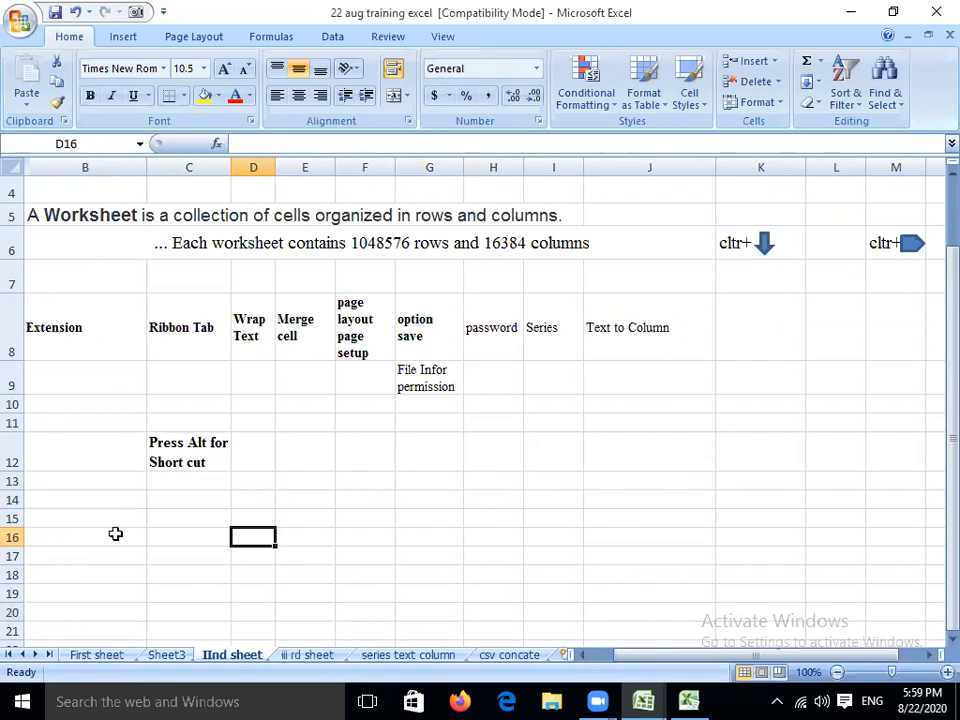
left_click(760, 103)
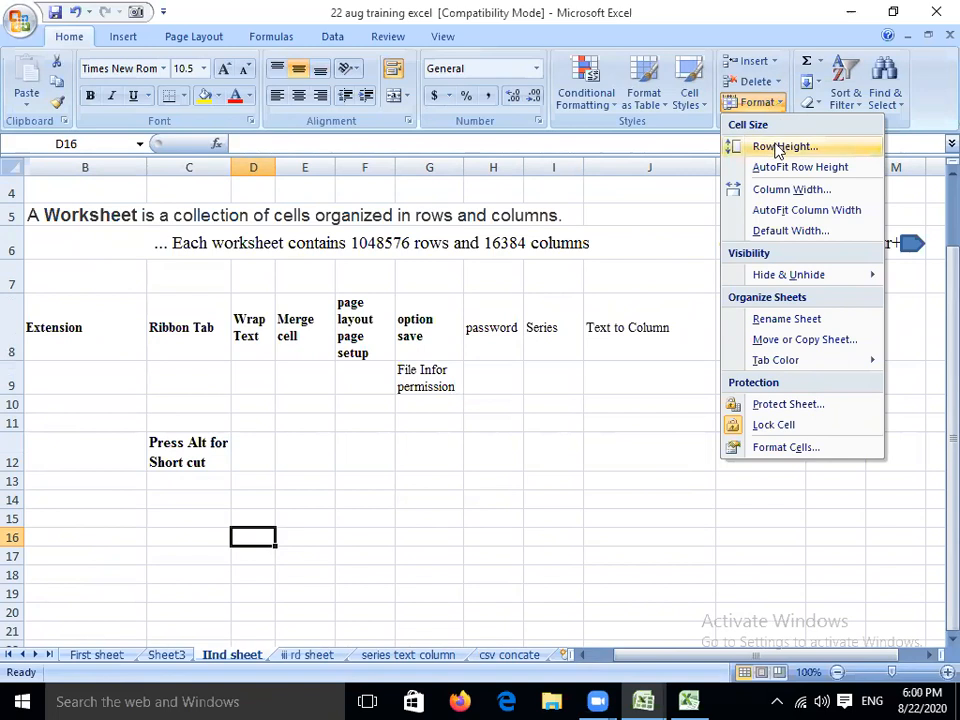
left_click(778, 148)
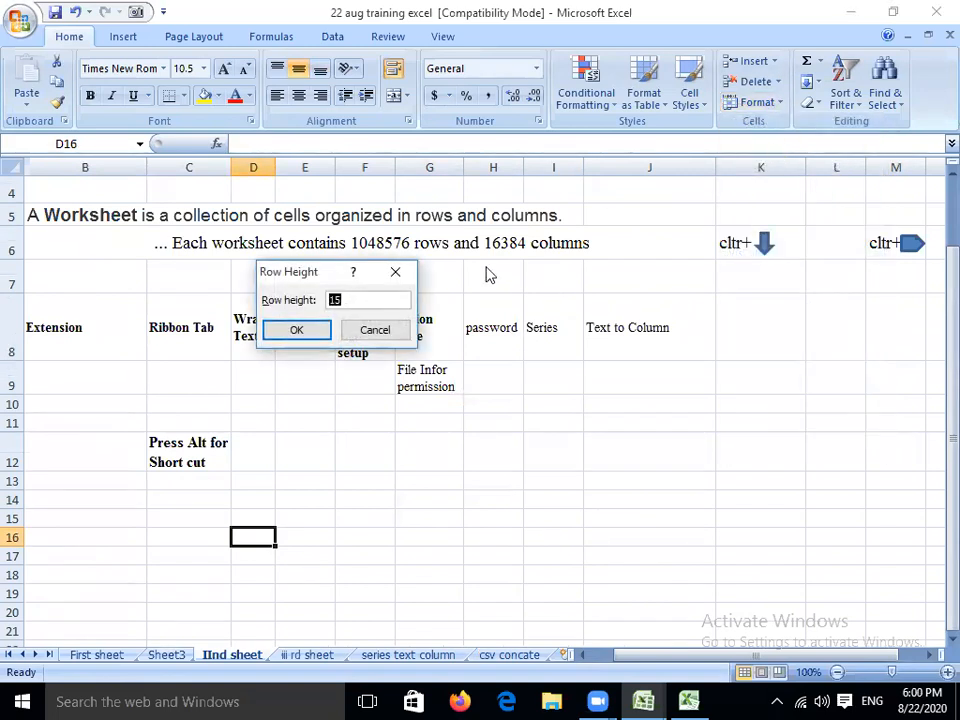
type("20")
key("Return")
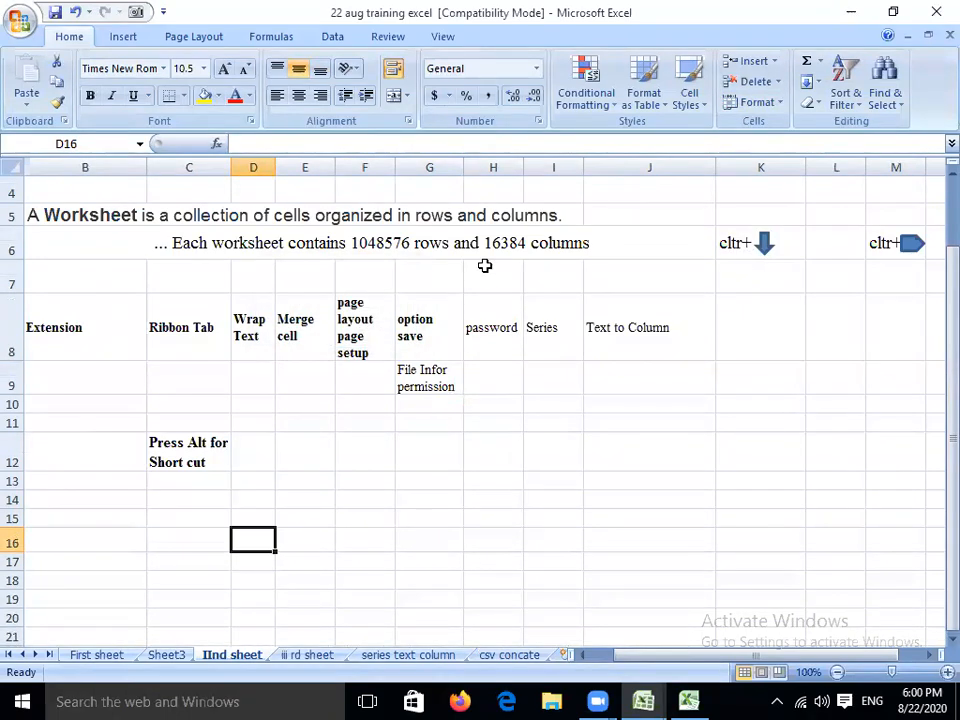
left_click(774, 104)
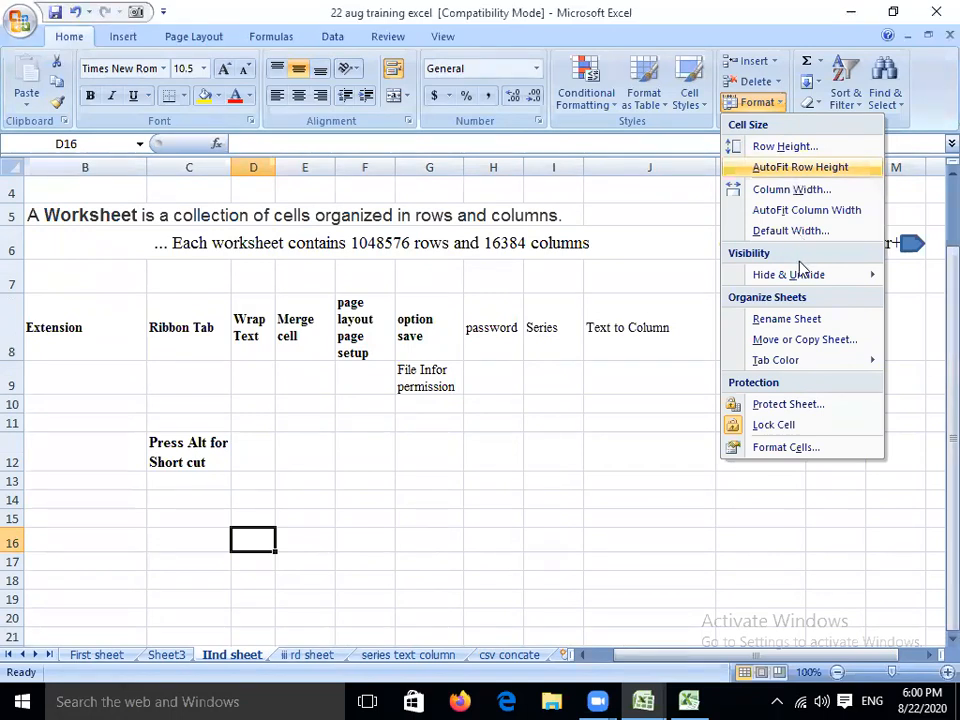
mouse_move(800, 276)
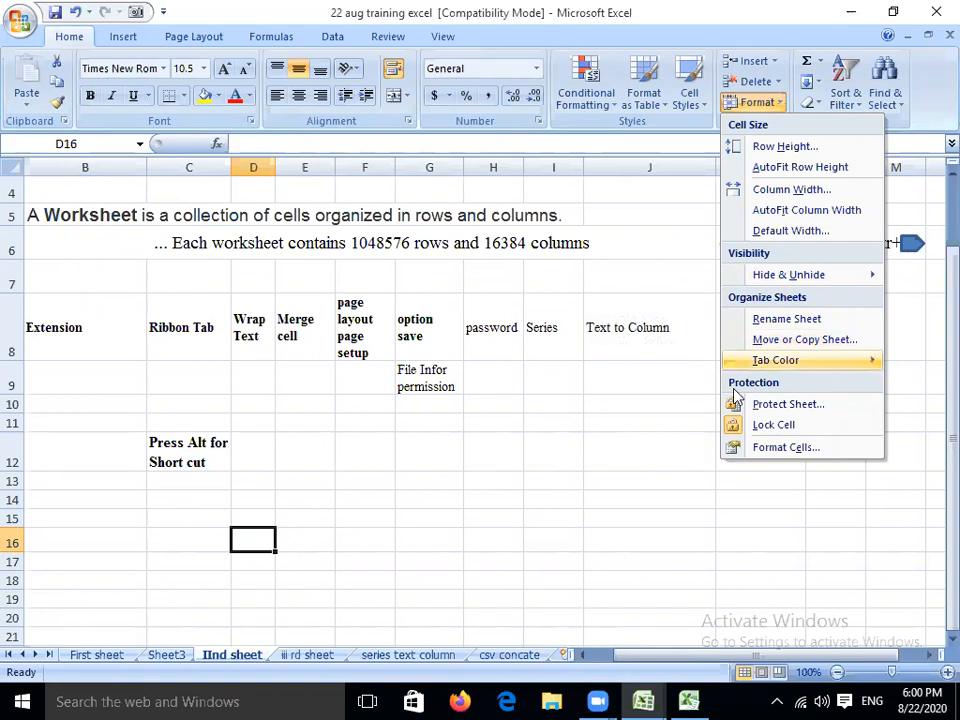
left_click(597, 467)
Step: Open the Excel Options and show the settings for how workbooks are saved
left_click(24, 21)
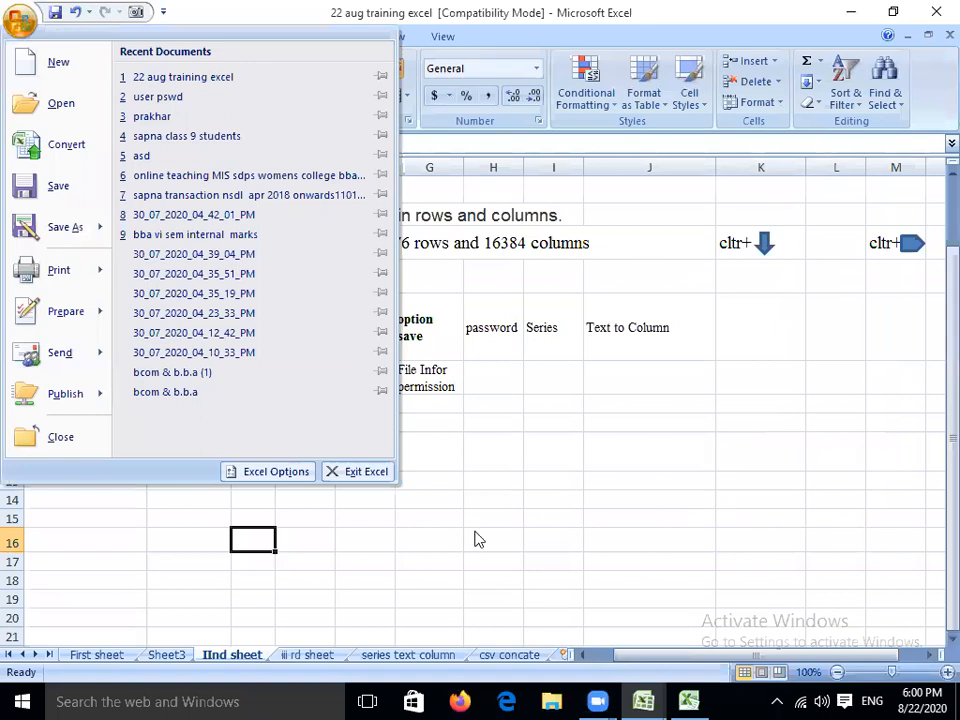
left_click(258, 476)
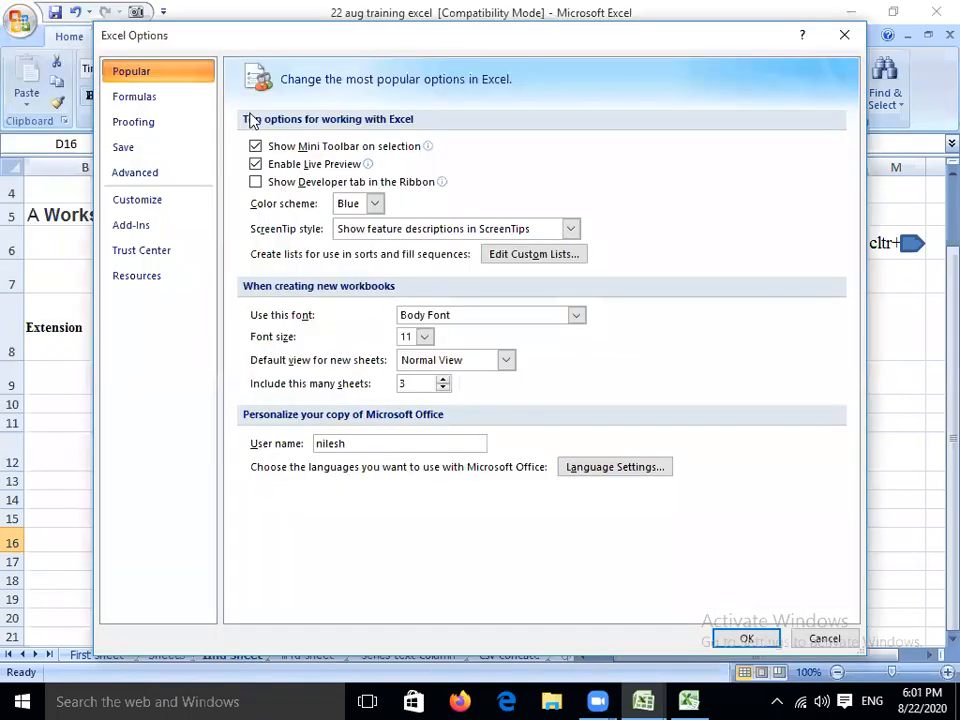
left_click(124, 149)
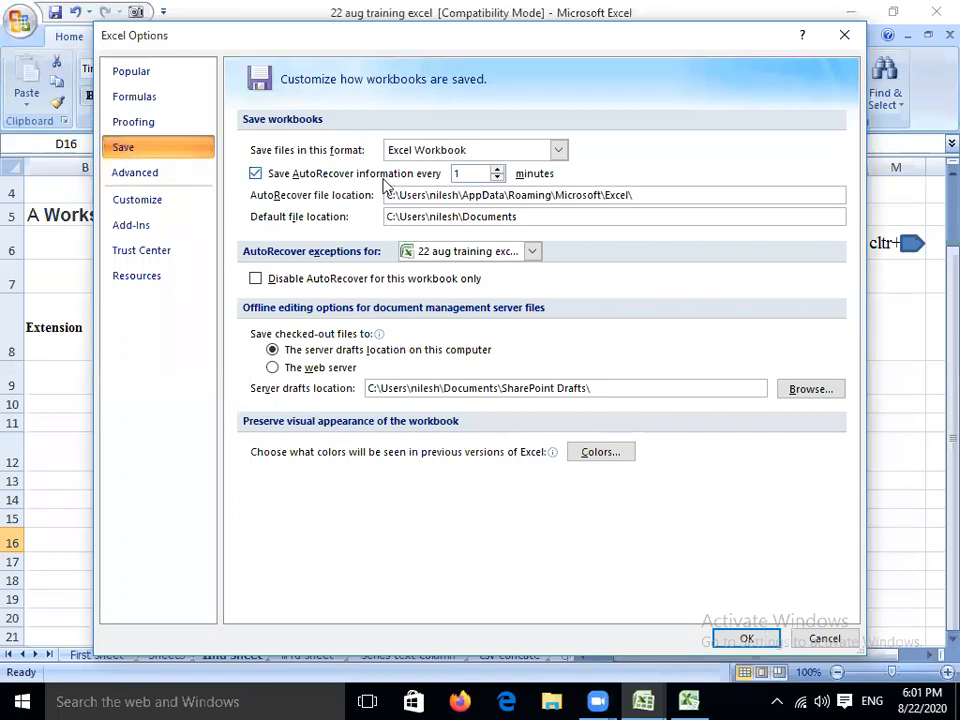
Step: Try raising the AutoRecover save interval and return it to 1 minute
left_click(498, 169)
left_click(498, 169)
left_click(498, 169)
left_click(498, 178)
left_click(498, 178)
left_click(498, 178)
left_click(482, 173)
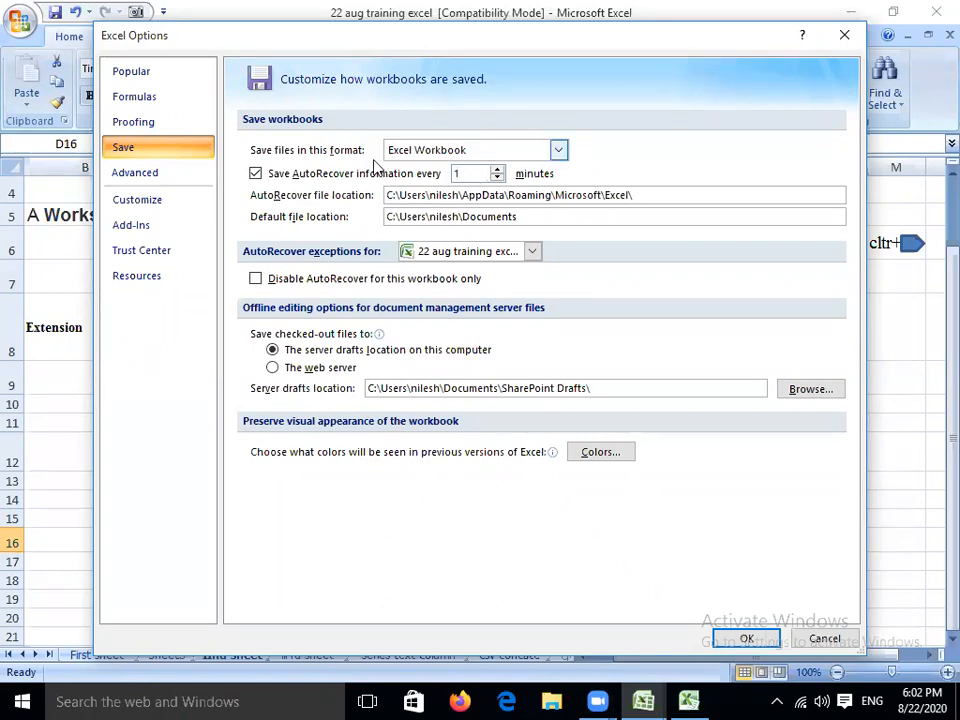
Step: Highlight the default file location path in the save settings and close the options without applying anything
left_click(532, 219)
left_click_drag(518, 216, 362, 222)
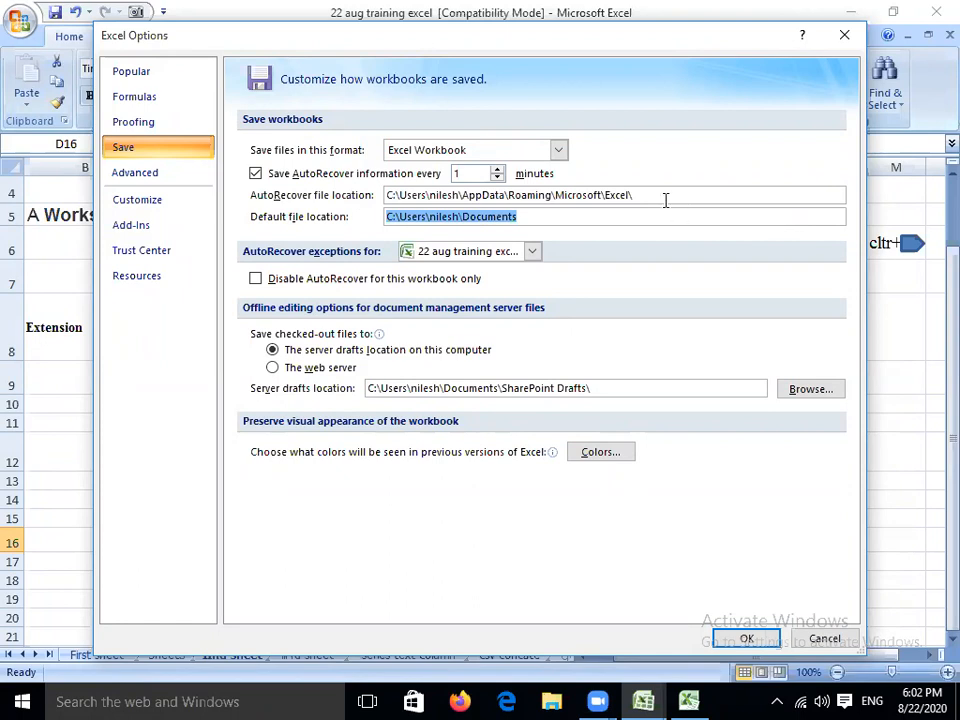
left_click(566, 213)
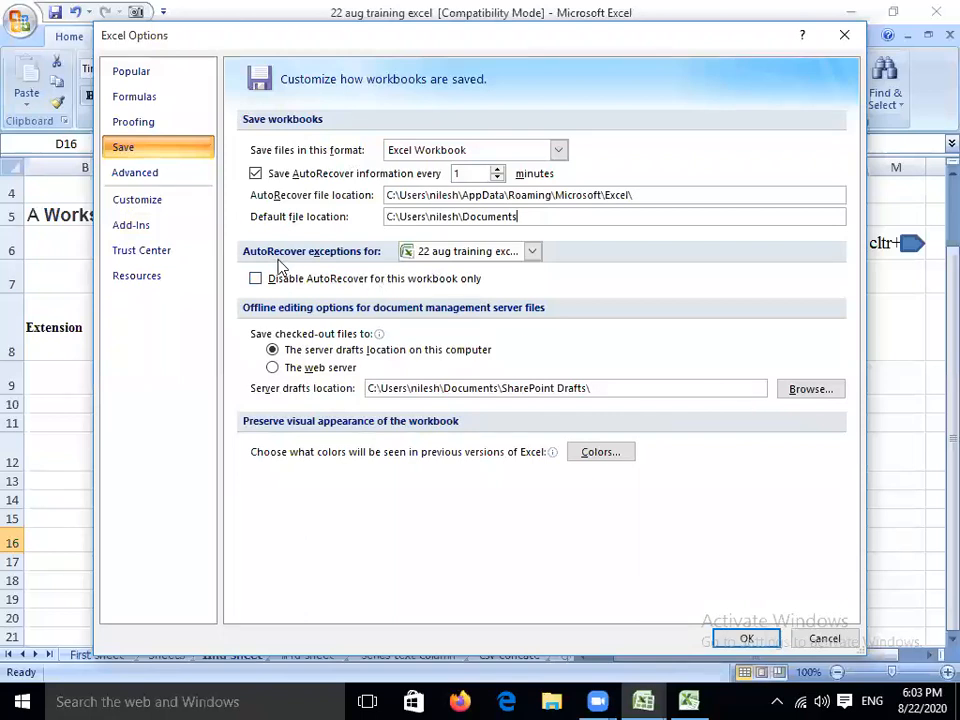
left_click(805, 638)
Step: Search Windows for Excel and launch Microsoft Excel 2010
left_click(24, 30)
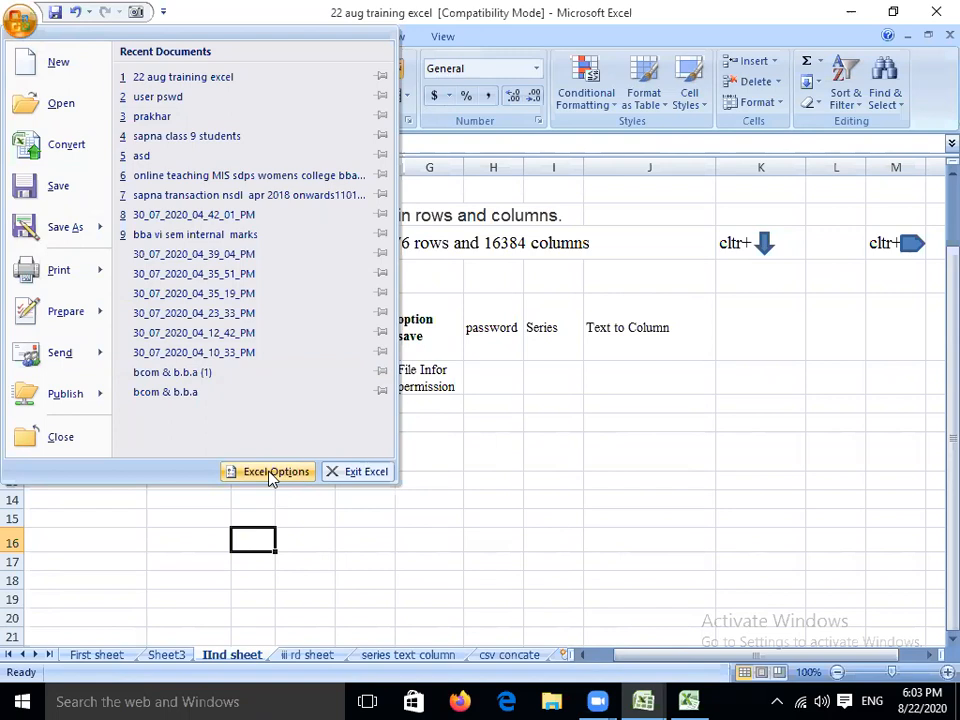
left_click(168, 700)
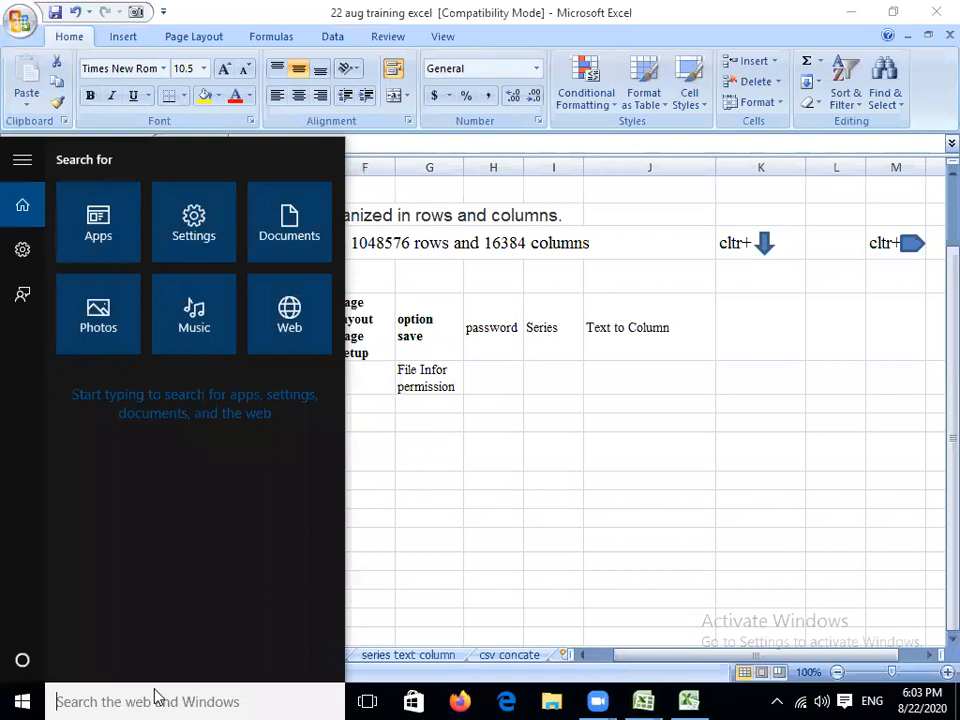
type("exce")
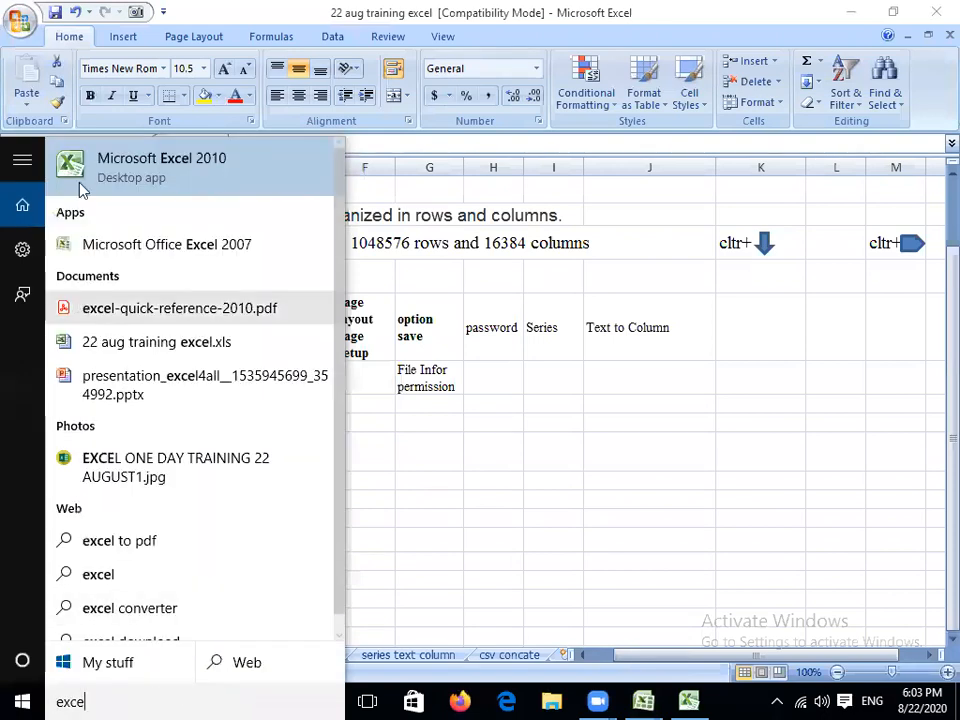
left_click(80, 170)
left_click(92, 698)
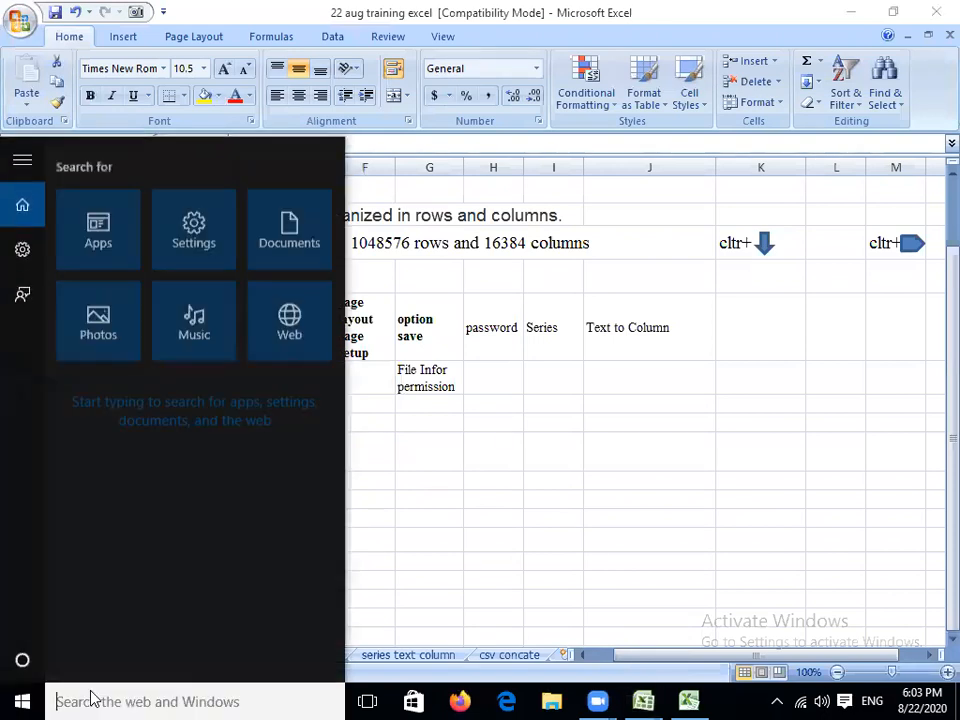
type("ex")
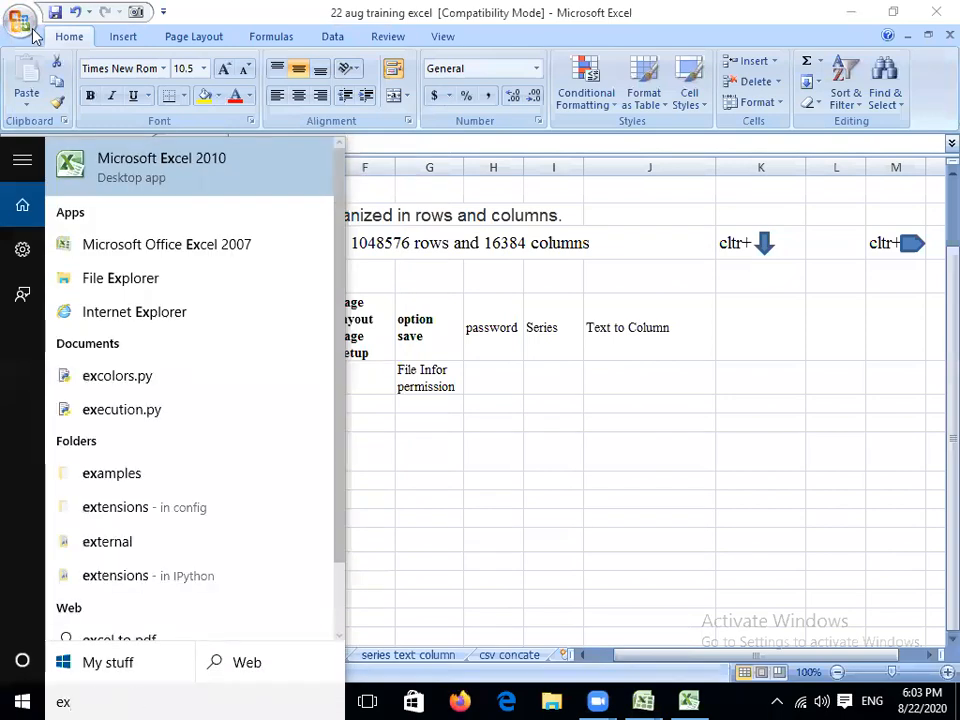
left_click(201, 170)
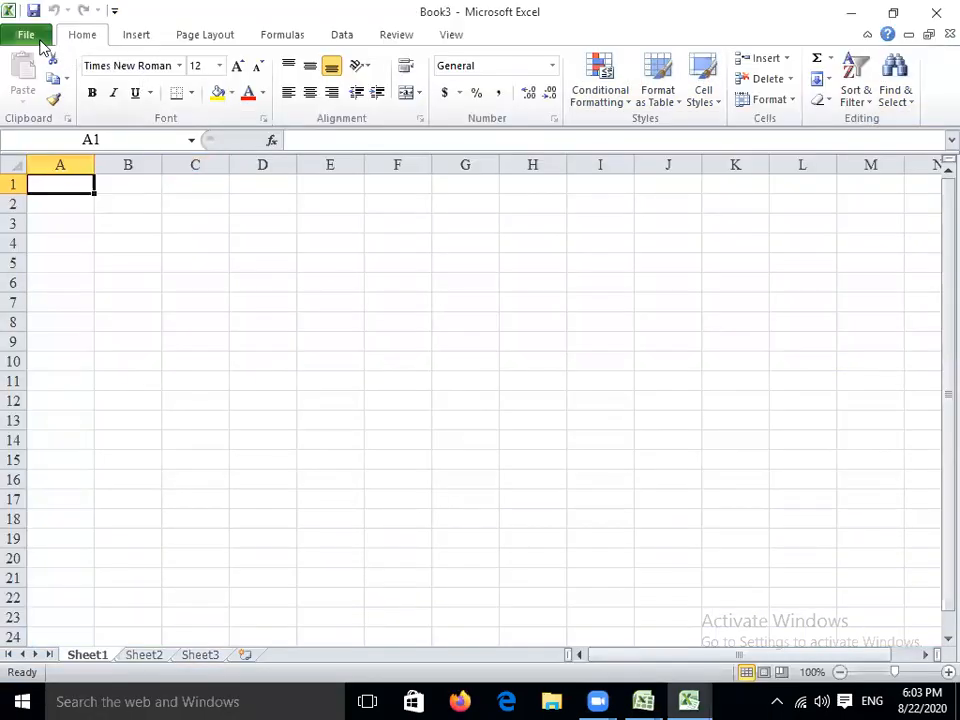
Step: Open the Excel 2010 options and show the settings for how workbooks are saved
left_click(30, 38)
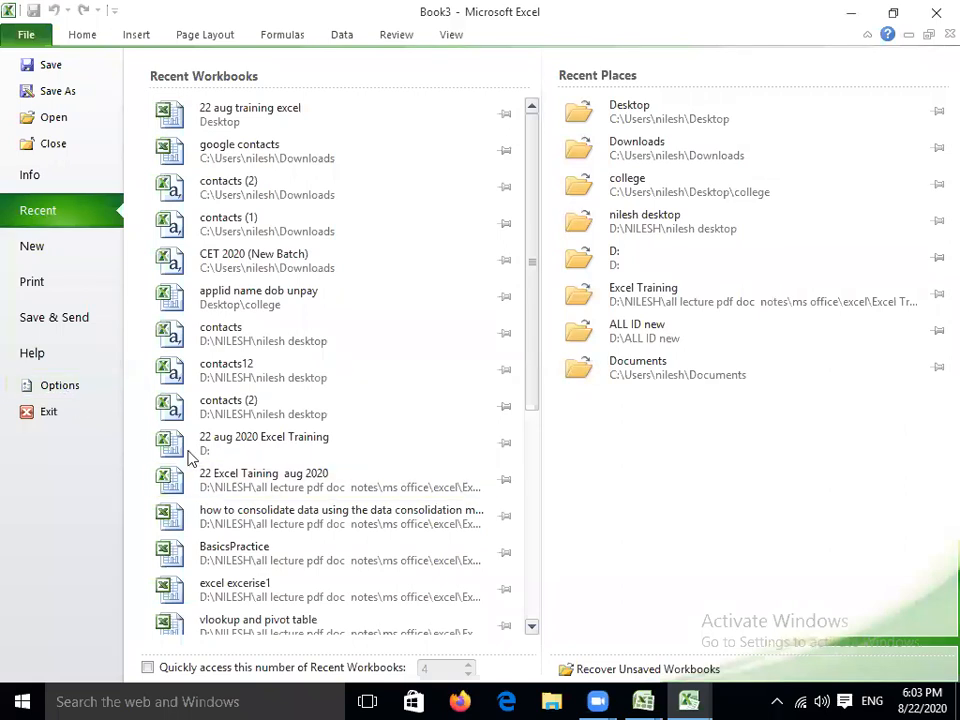
left_click(53, 392)
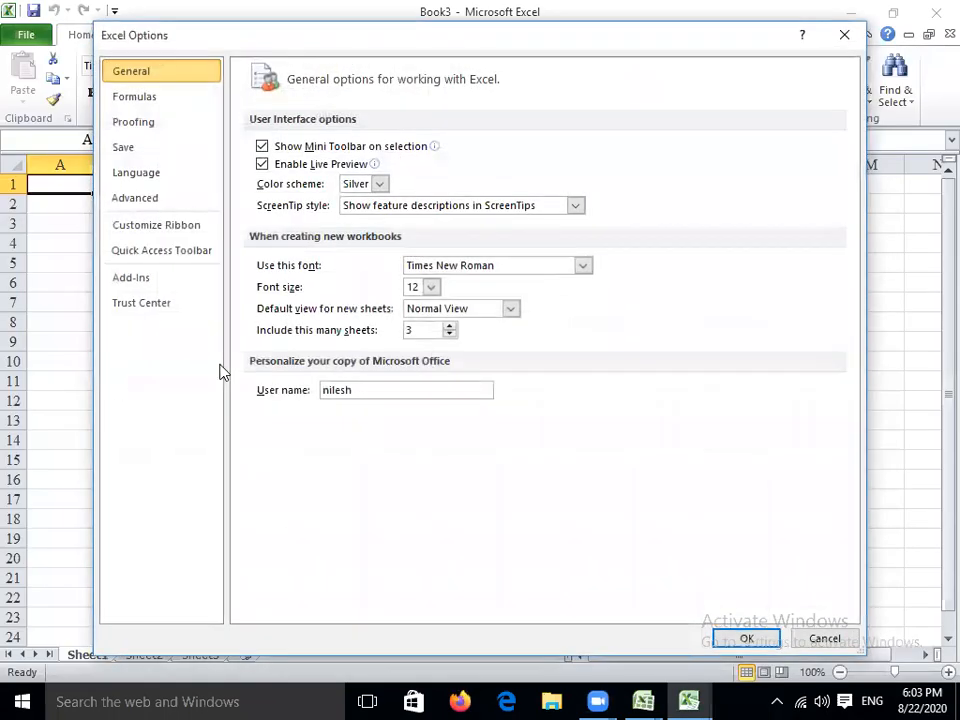
left_click(135, 162)
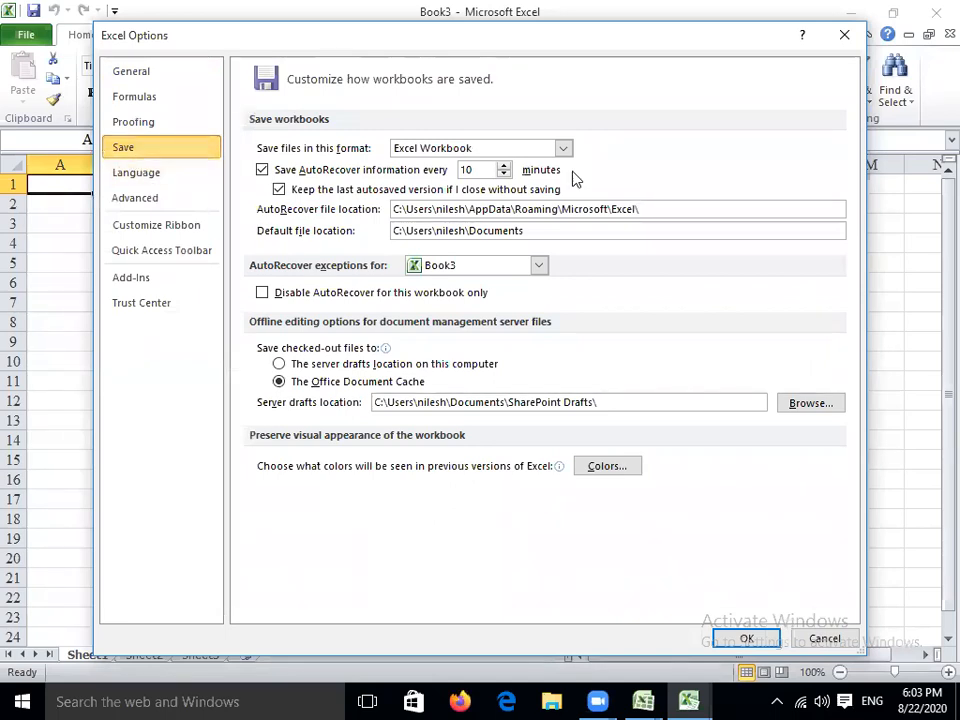
Step: Try an AutoRecover save interval of 1 minute, highlight the default file location path, and cancel the options
left_click(504, 175)
left_click(504, 175)
left_click(504, 175)
left_click(504, 175)
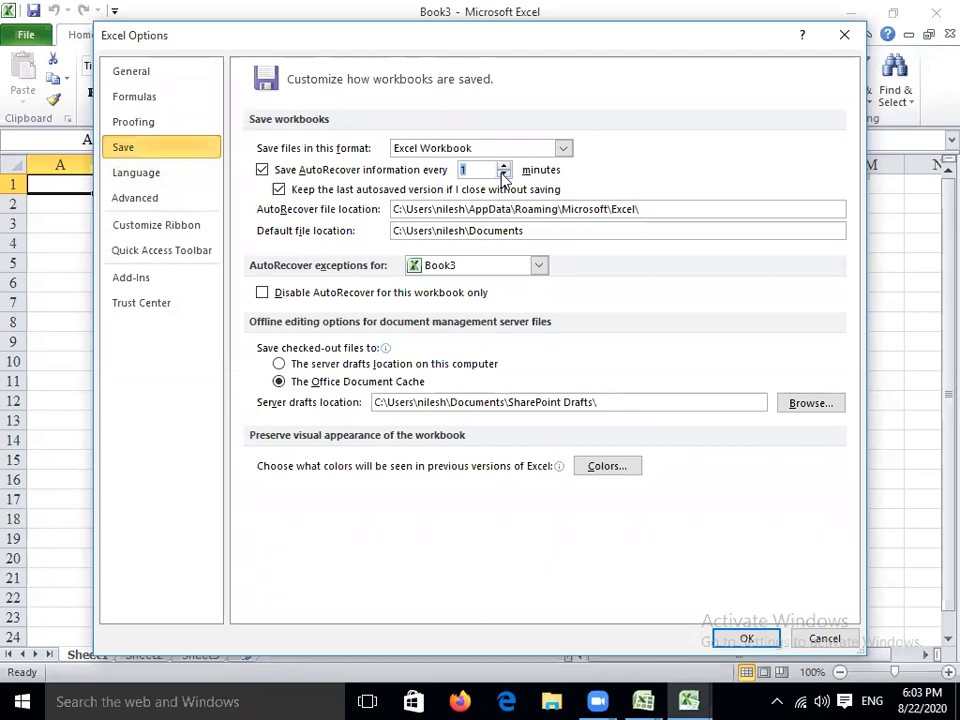
left_click_drag(534, 232, 120, 238)
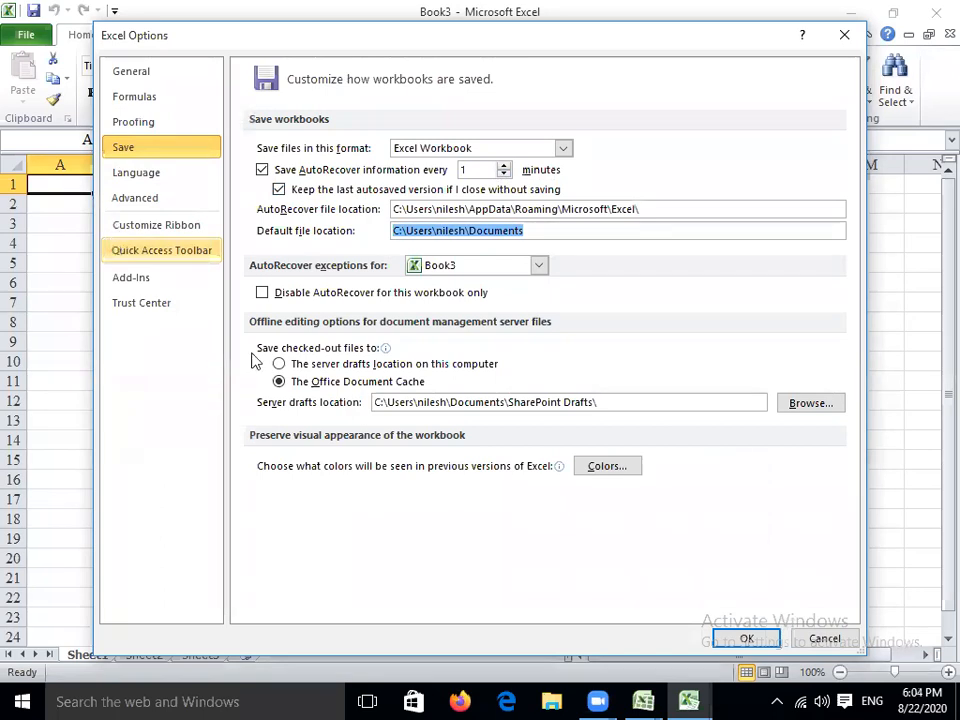
left_click(826, 640)
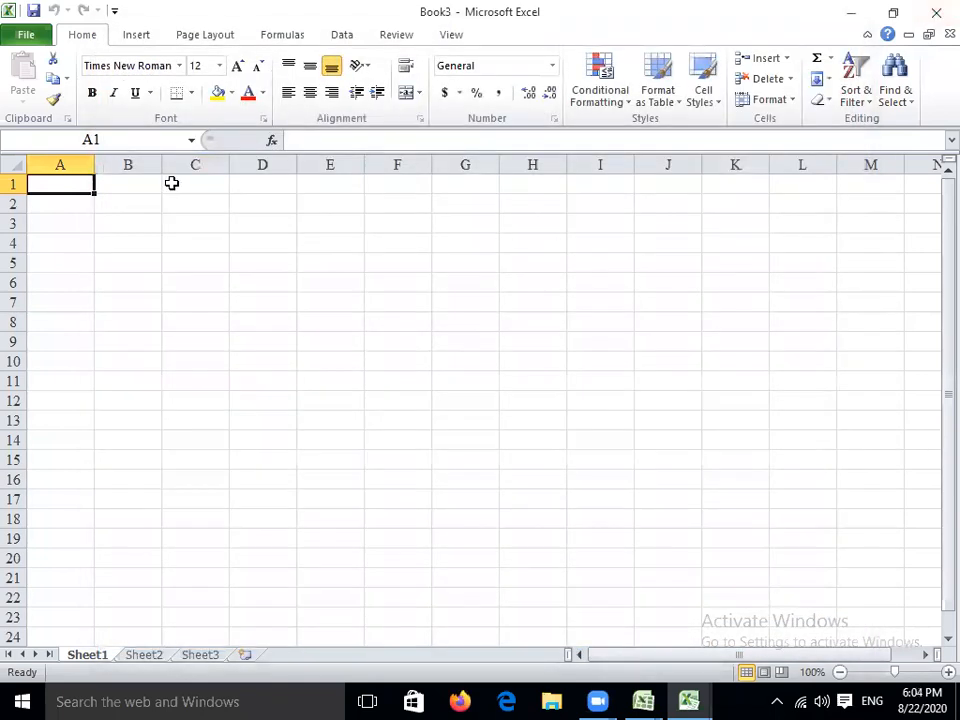
Step: Close the blank Book3 workbook and exit Excel 2010 to return to the training workbook
key("ctrl+w")
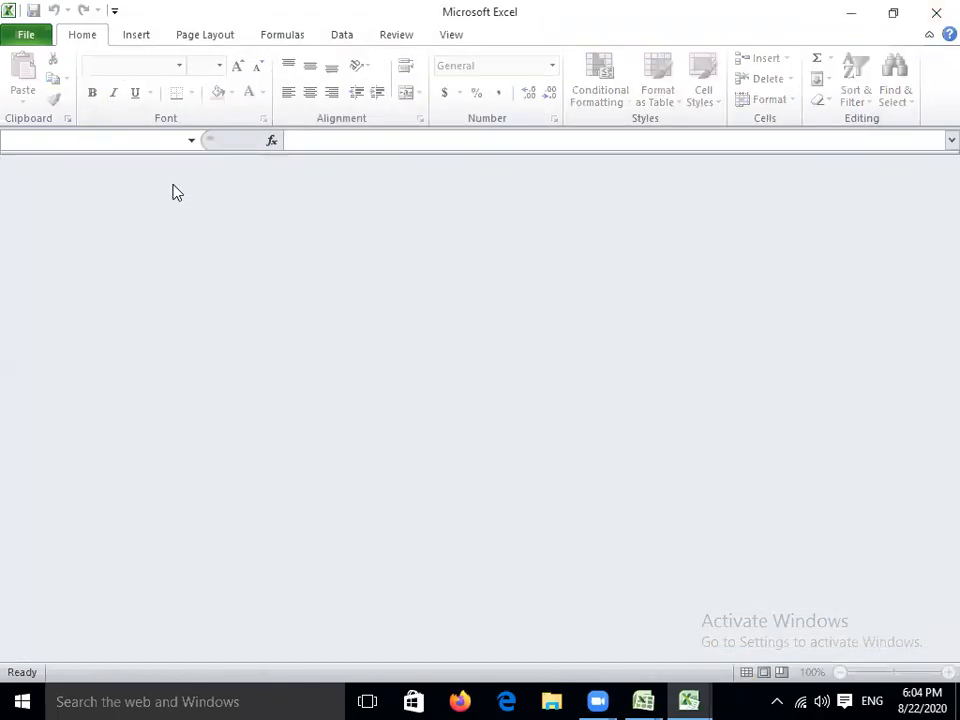
left_click(935, 14)
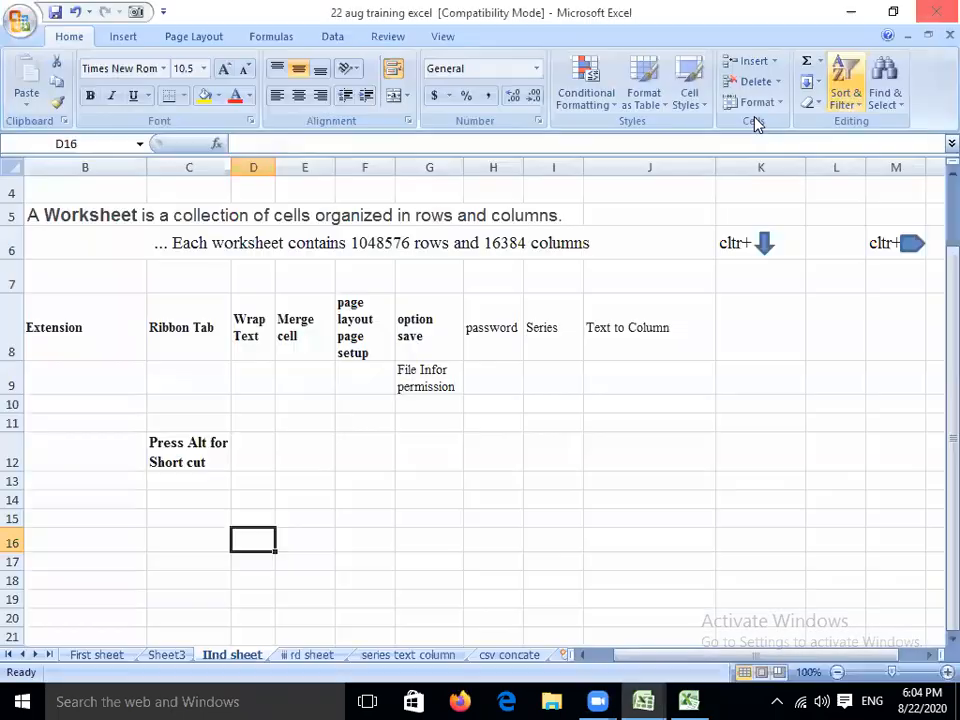
Step: Enter 2 in cell E12 of the IInd sheet
key("Right")
key("Right")
key("Up")
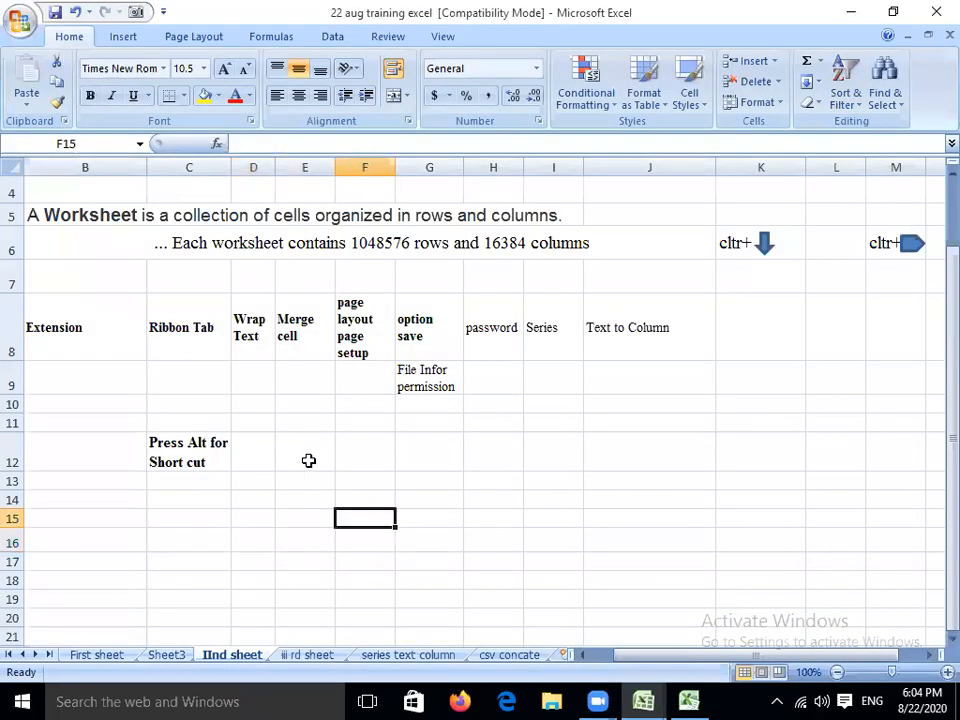
left_click(302, 408)
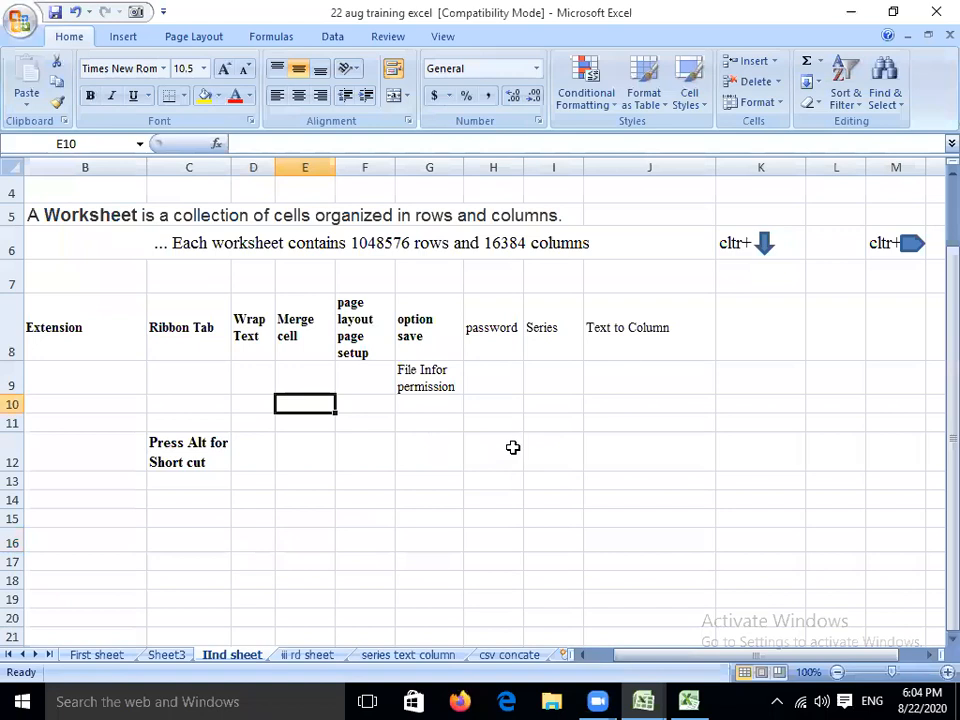
left_click(327, 459)
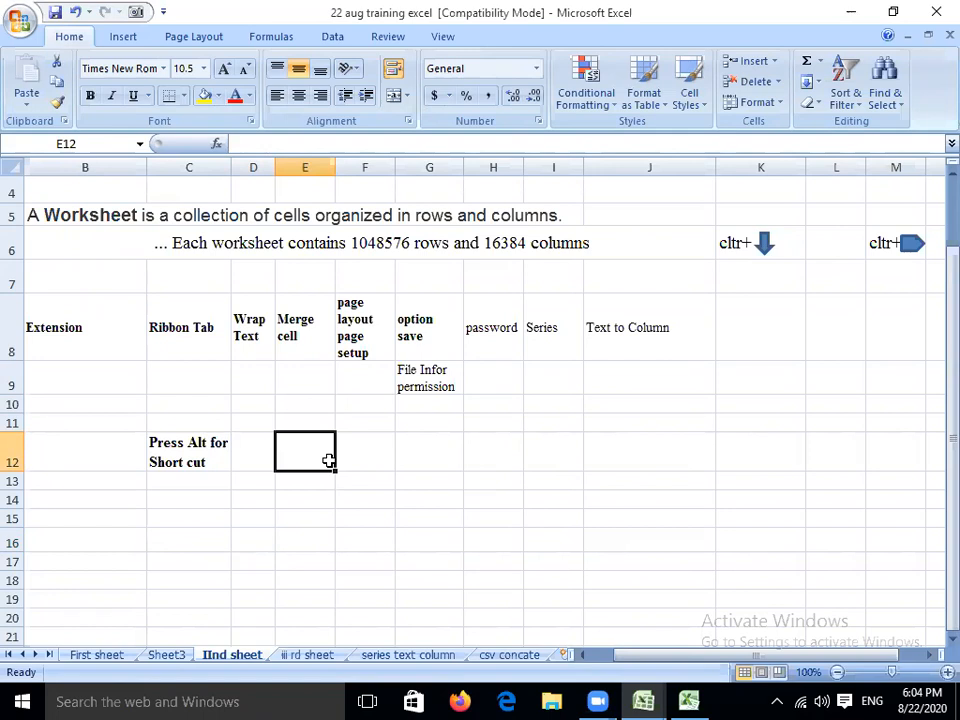
type("2")
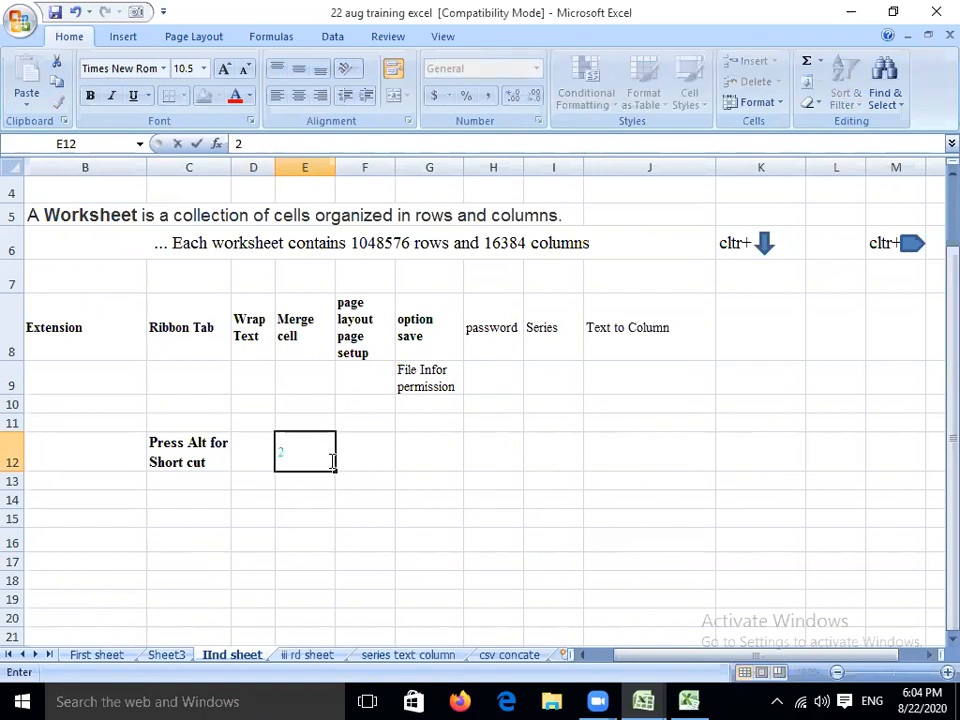
left_click(375, 540)
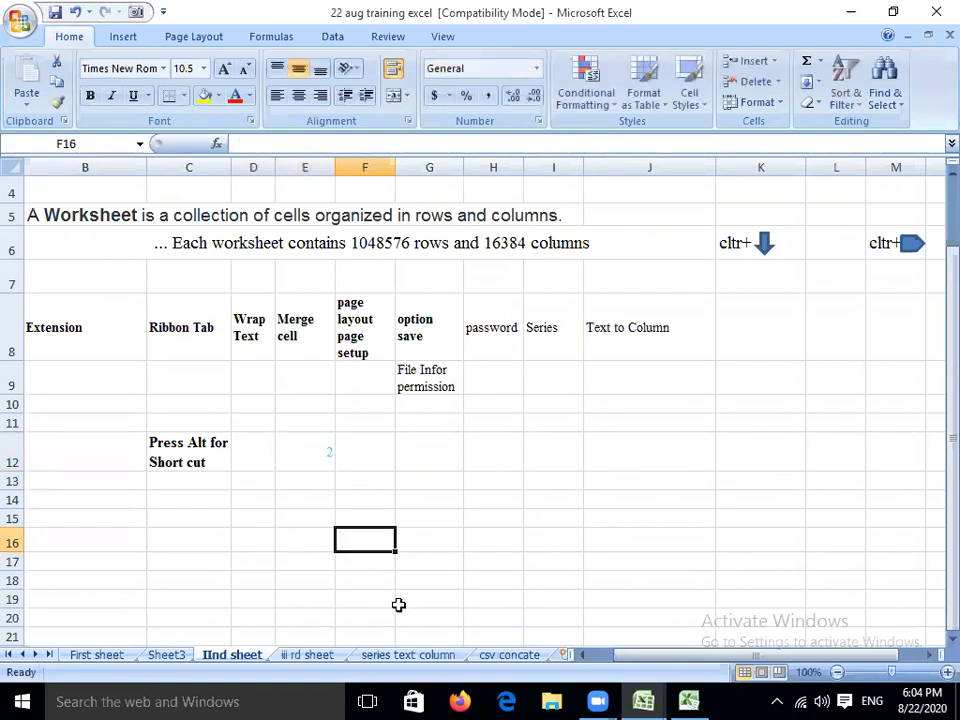
Step: Switch to the series text column sheet and enter 2 in cell F23
left_click(410, 655)
scroll(317, 525, "down", 3)
scroll(320, 525, "up", 3)
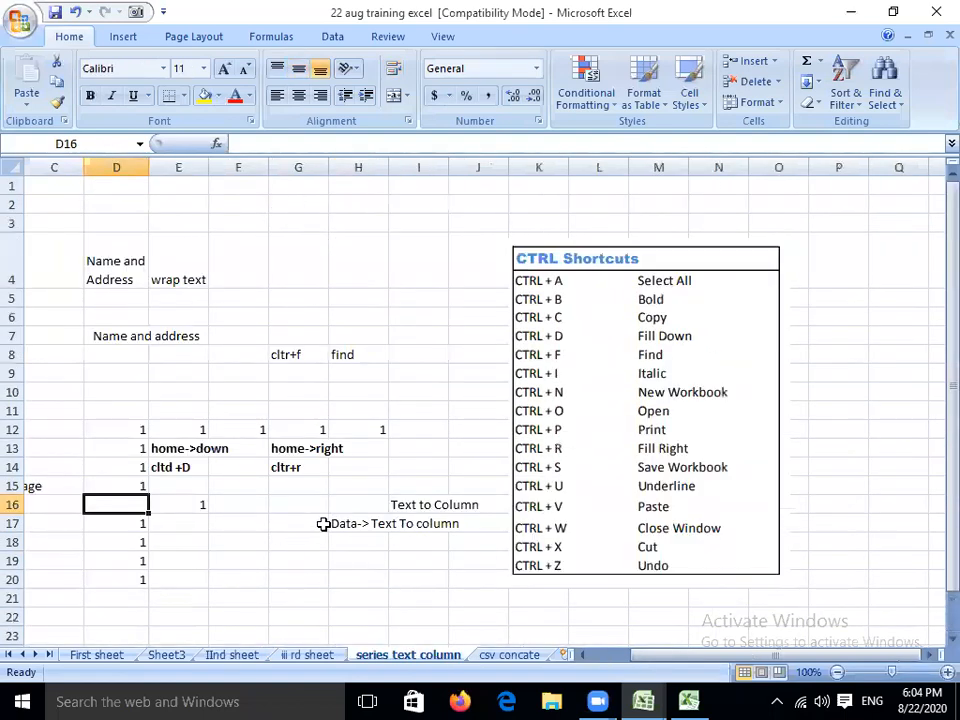
scroll(323, 525, "down", 6)
left_click(221, 265)
type("2")
key("Return")
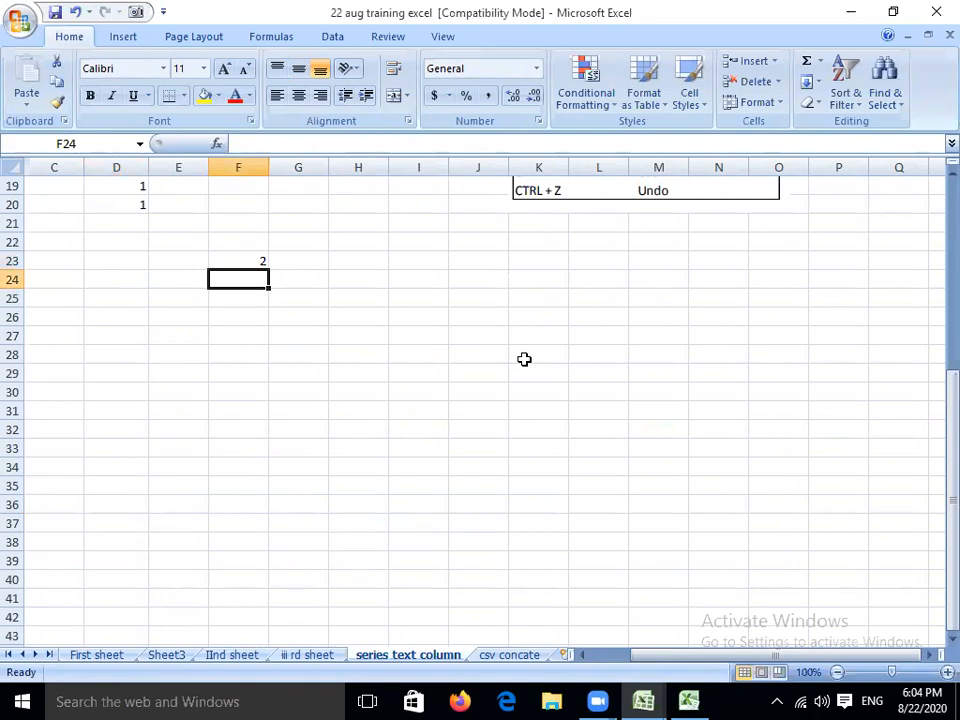
Step: Fill F23:F33 with a linear series in columns using a step value of 2
left_click_drag(257, 264, 237, 455)
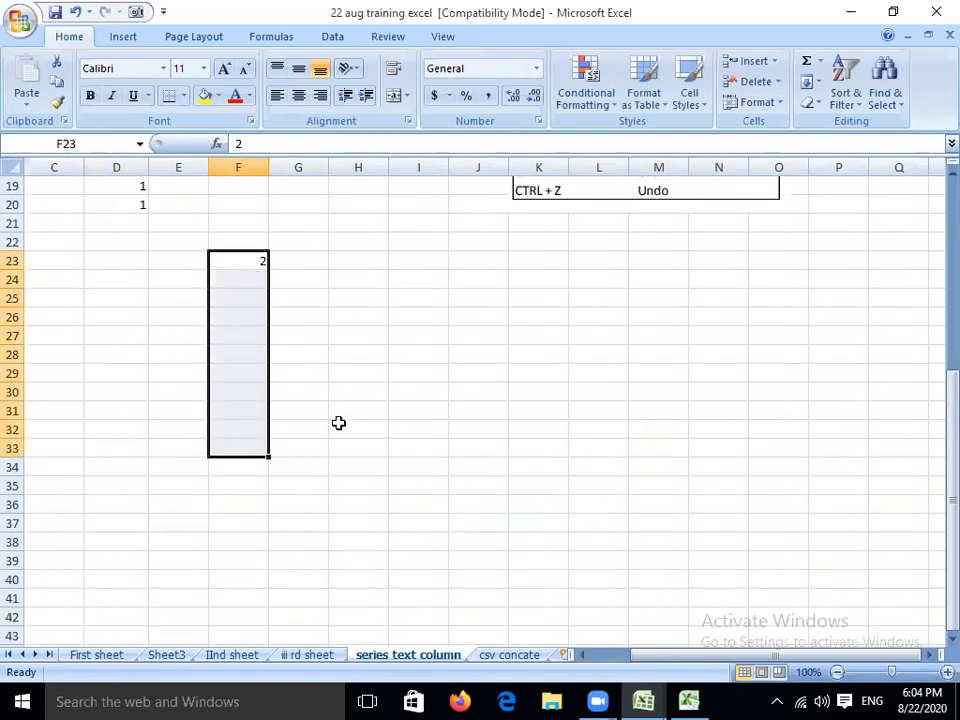
left_click(818, 84)
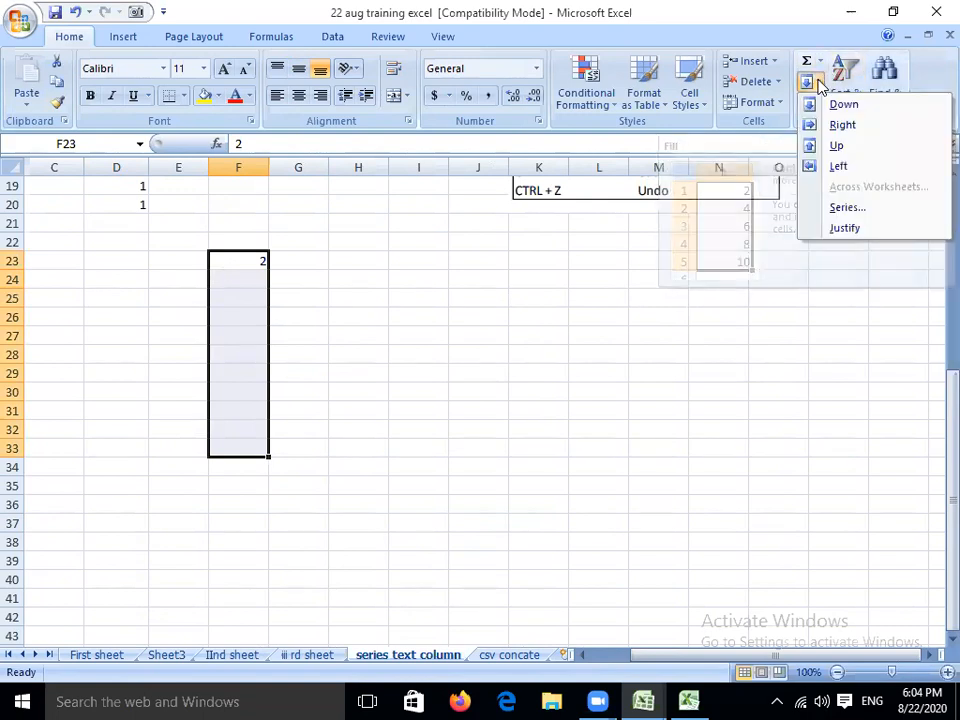
left_click(838, 208)
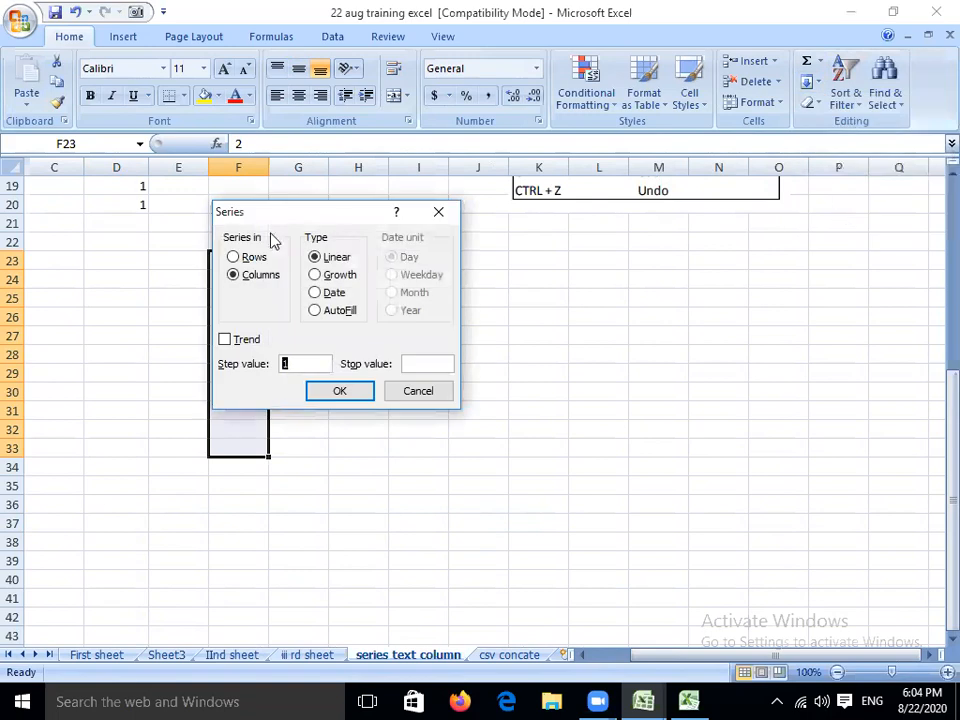
left_click_drag(270, 228, 420, 268)
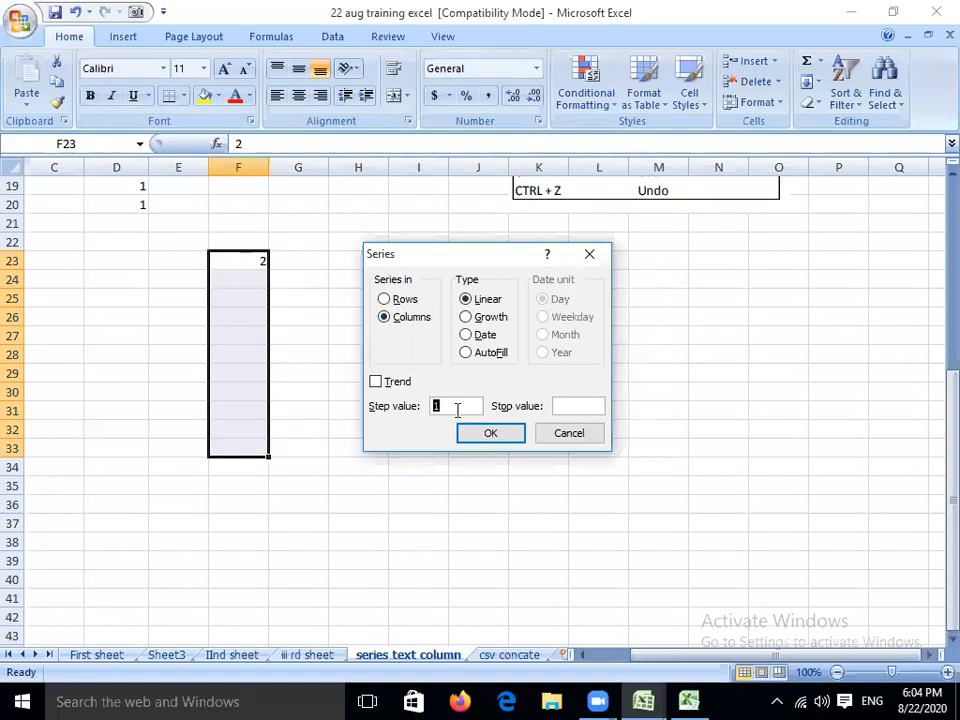
type("2")
left_click(492, 433)
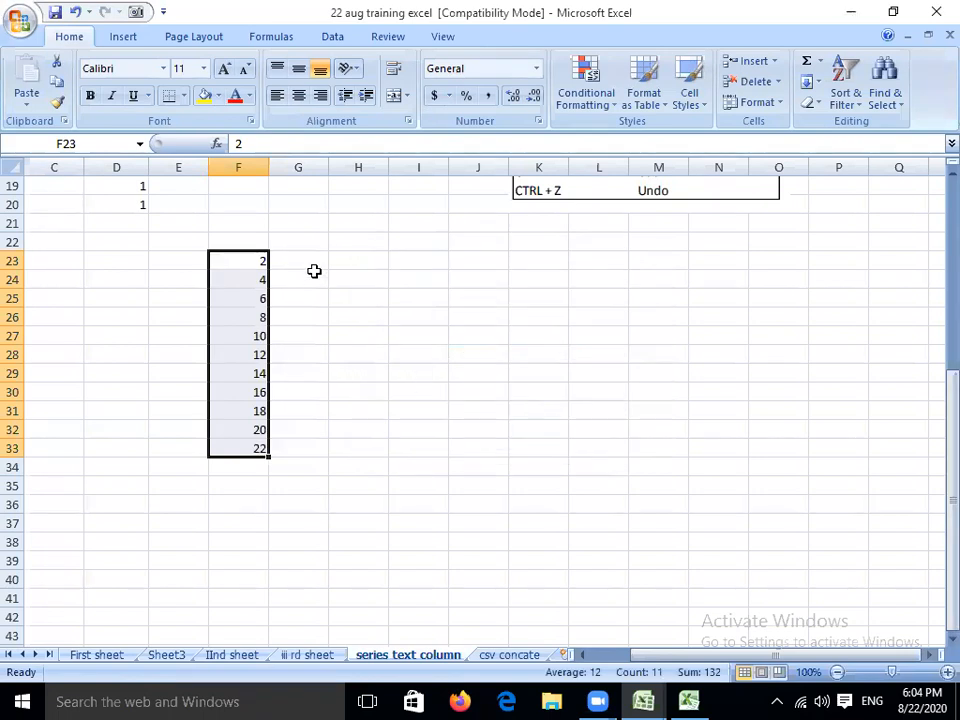
Step: Enter the note "home-fill-series" in cell G24
left_click(305, 280)
type("hom")
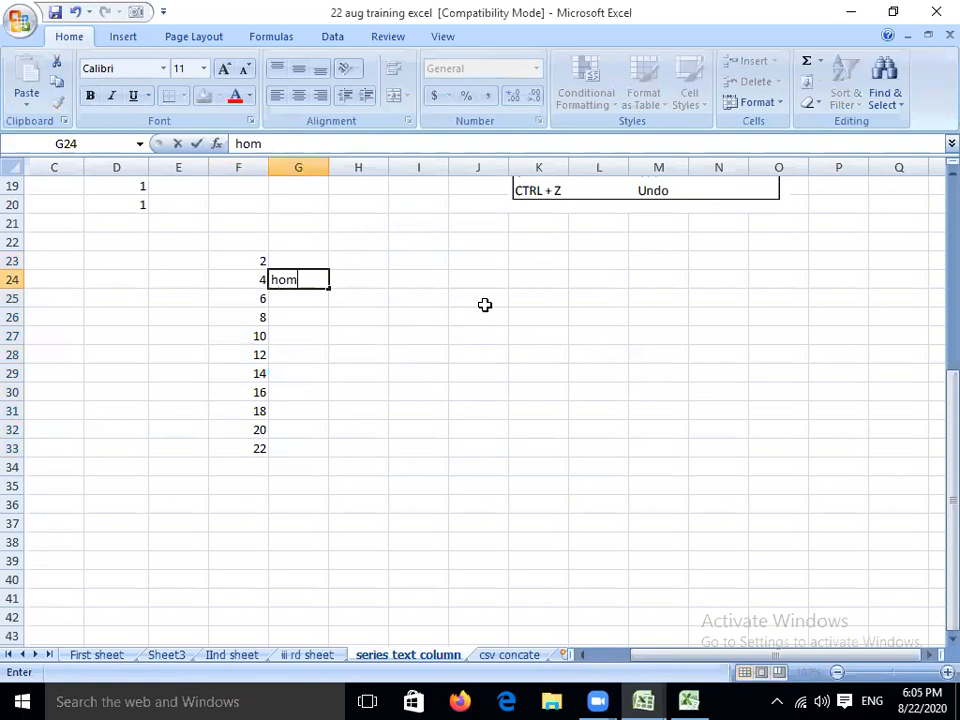
type("e-fill-ser")
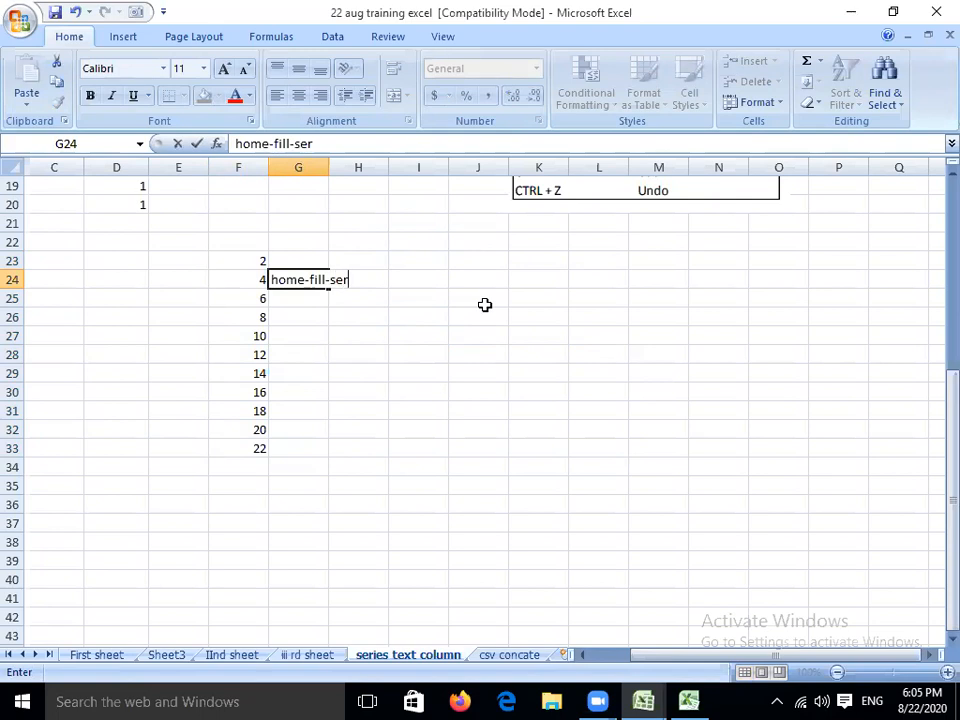
type("ies")
key("Return")
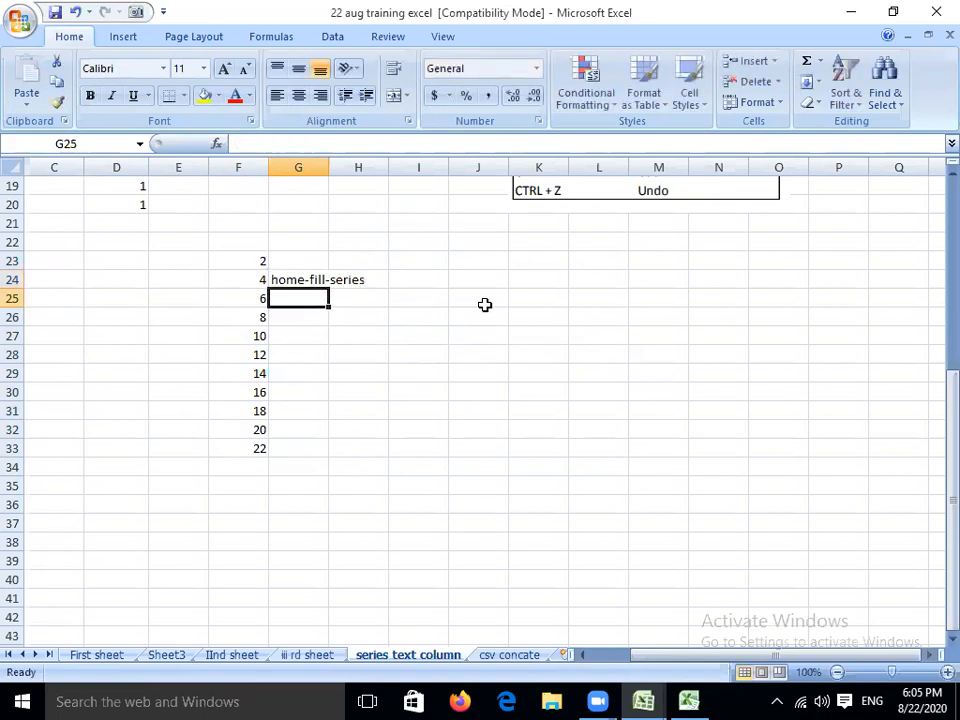
Step: Enter 3 in cell G25 and fill G25:G32 with a growth series in columns using a step value of 2
type("3")
key("Return")
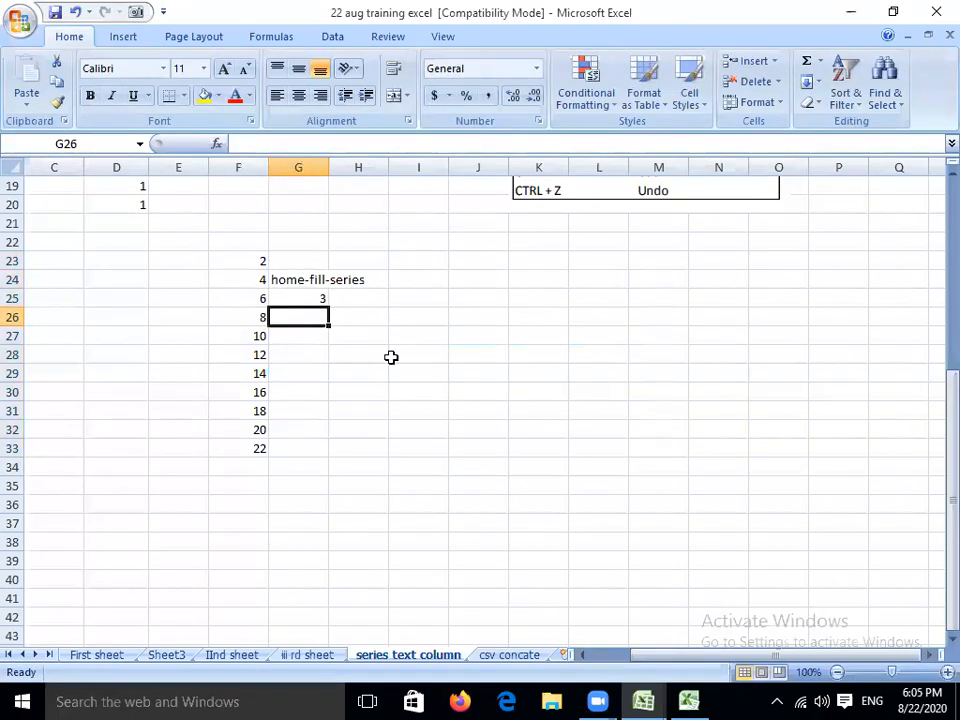
left_click_drag(297, 299, 328, 436)
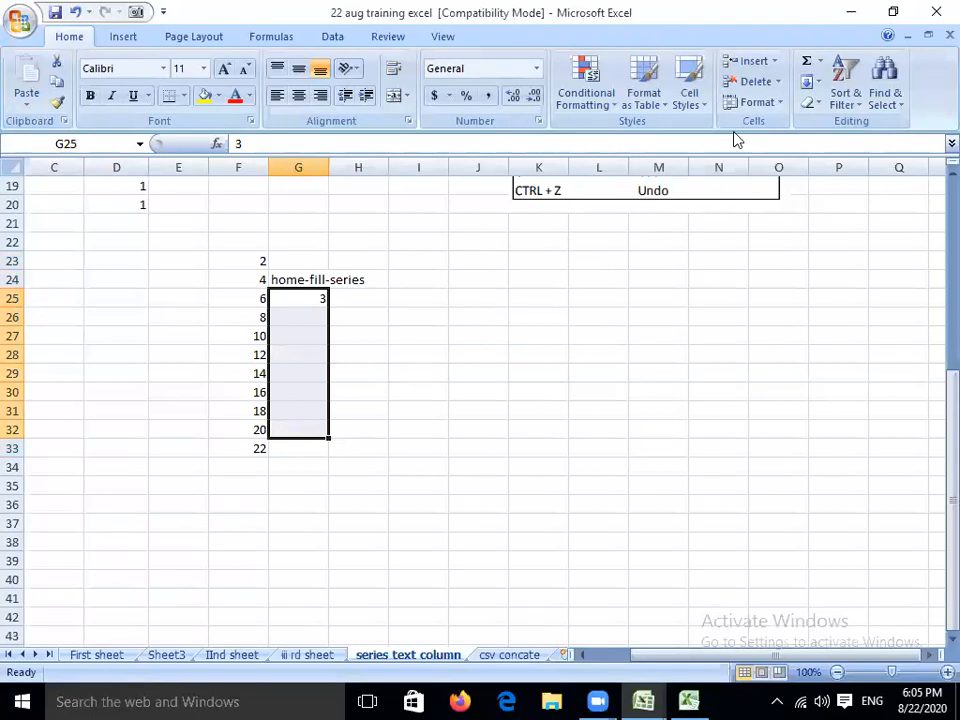
left_click(820, 88)
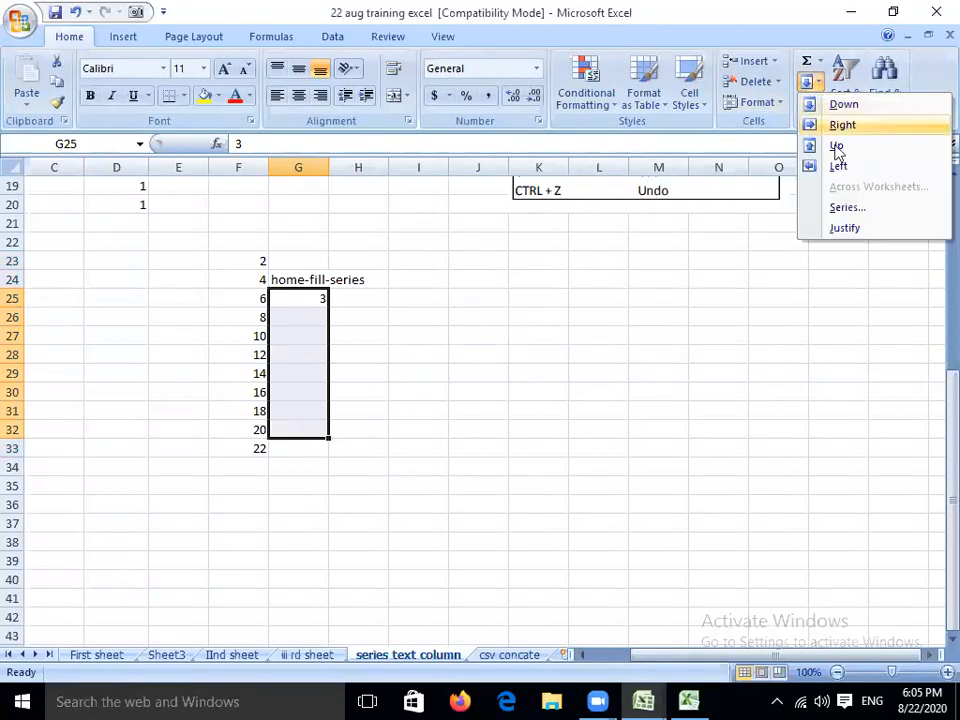
left_click(846, 210)
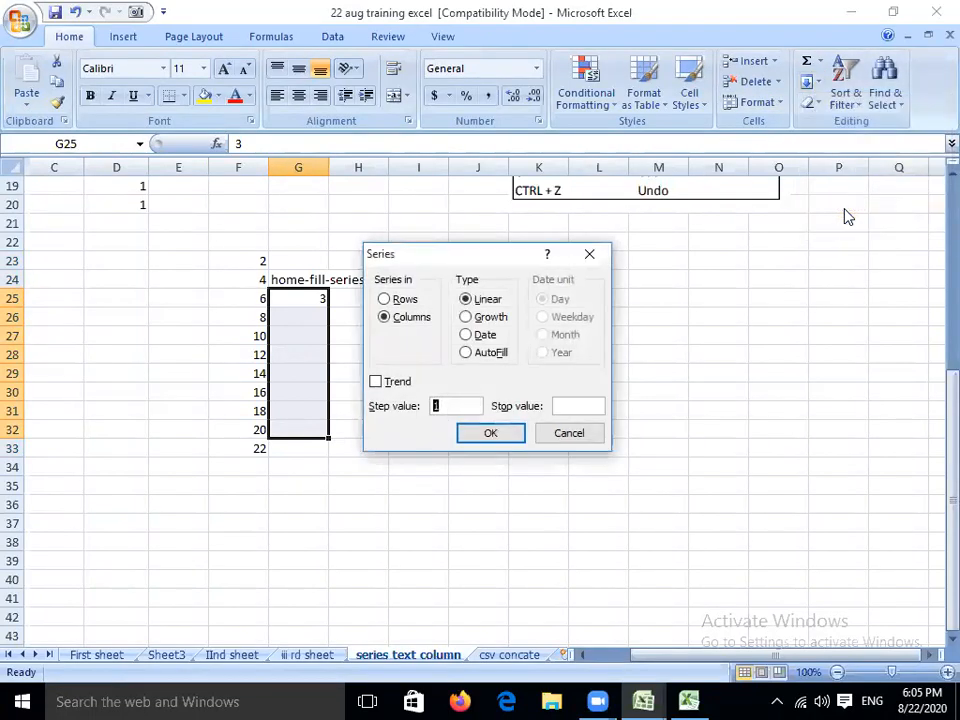
left_click(468, 317)
type("2")
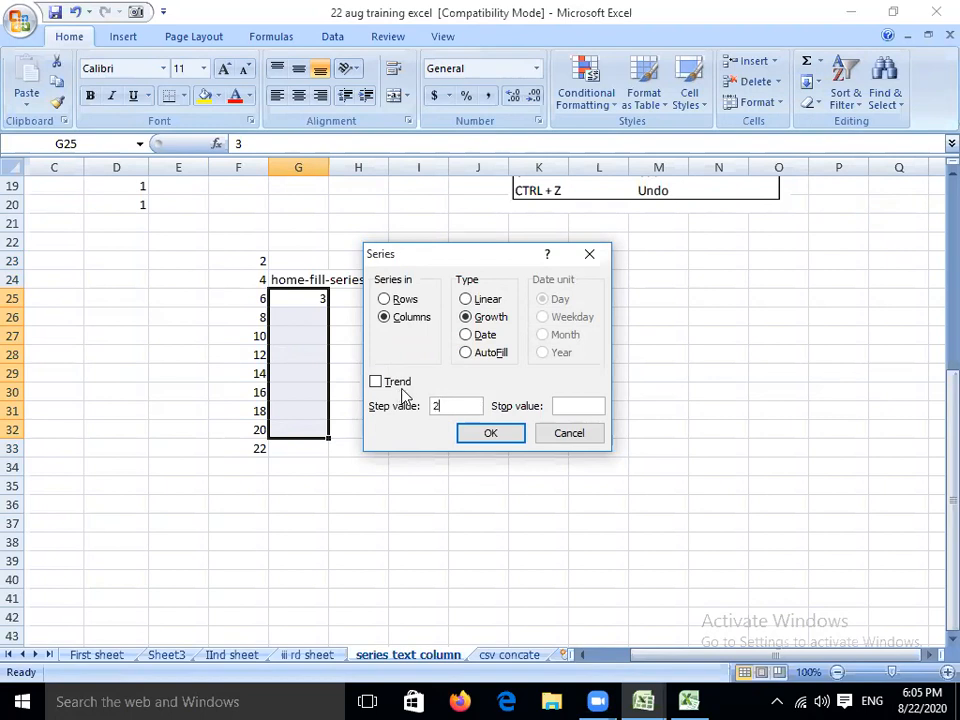
left_click(507, 436)
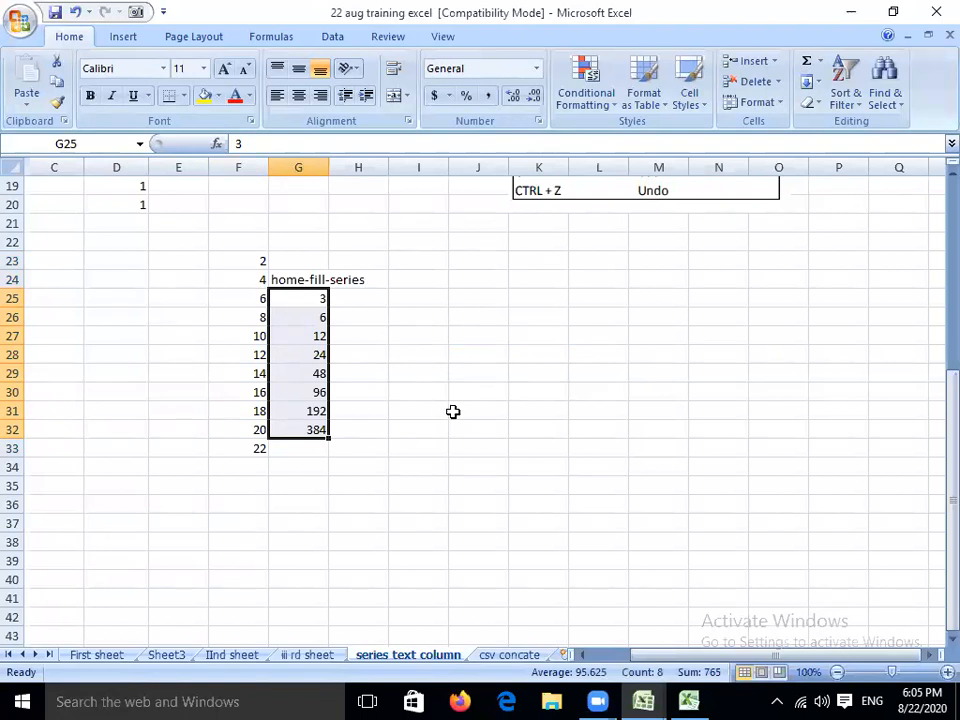
Step: Set the font size to 20 for the block from F23 to column H holding both number series and the home-fill-series note
left_click(391, 432)
left_click_drag(250, 261, 370, 505)
left_click(197, 70)
type("20")
key("Return")
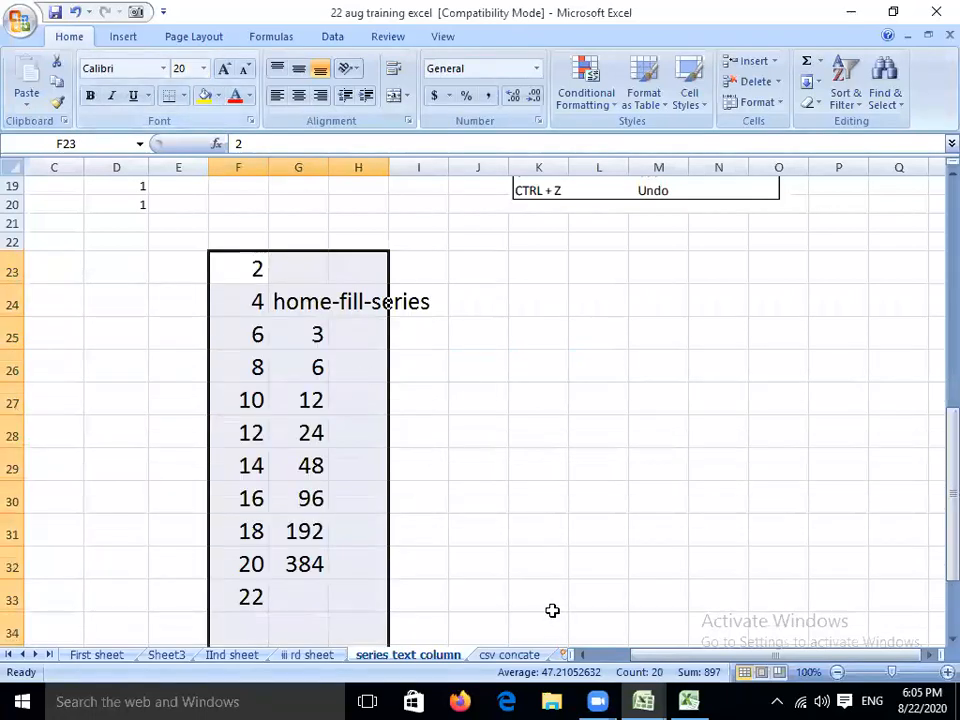
left_click(480, 596)
Step: Review the fill Series dialog's step and stop value options for H25 without applying them, and check the Text To column note in H17
left_click(320, 326)
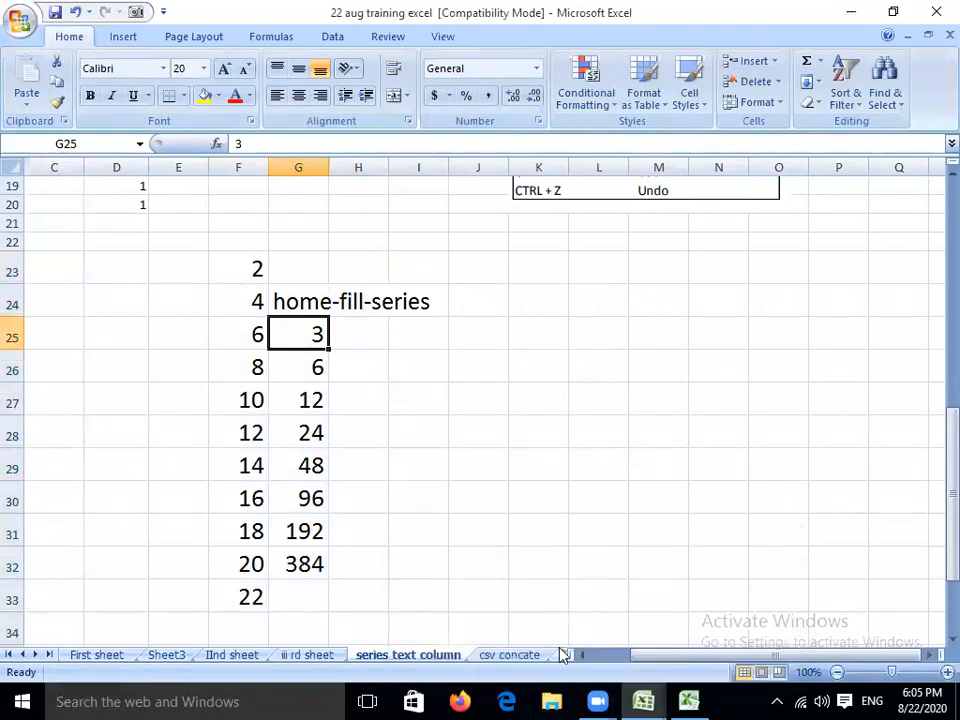
key("Right")
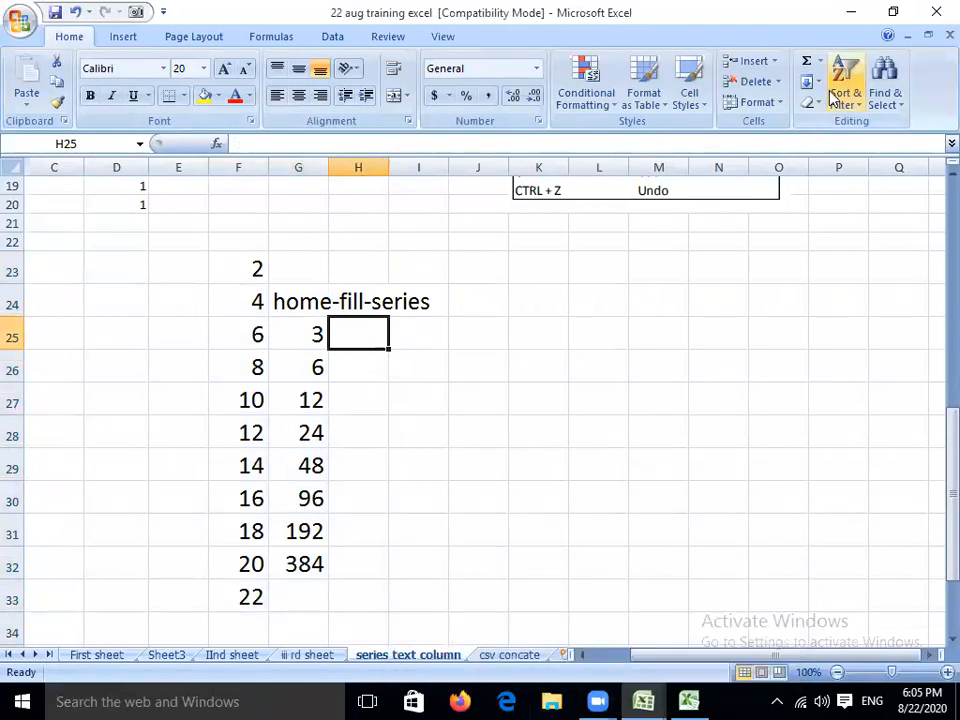
left_click(812, 82)
left_click(845, 208)
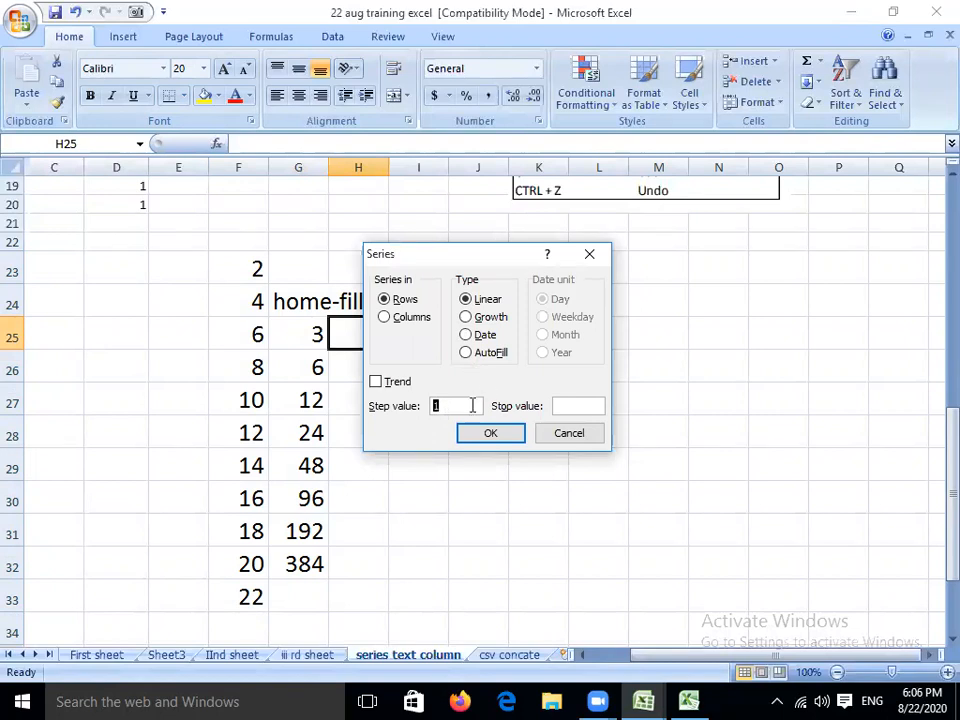
left_click(578, 406)
left_click(570, 432)
left_click(380, 395)
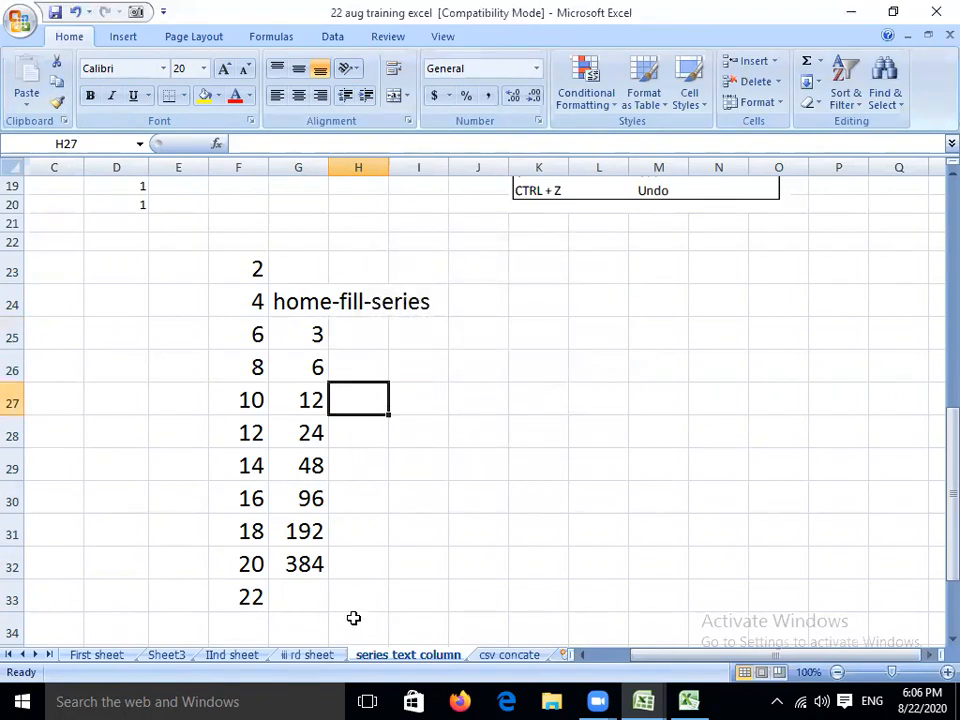
scroll(589, 493, "up", 6)
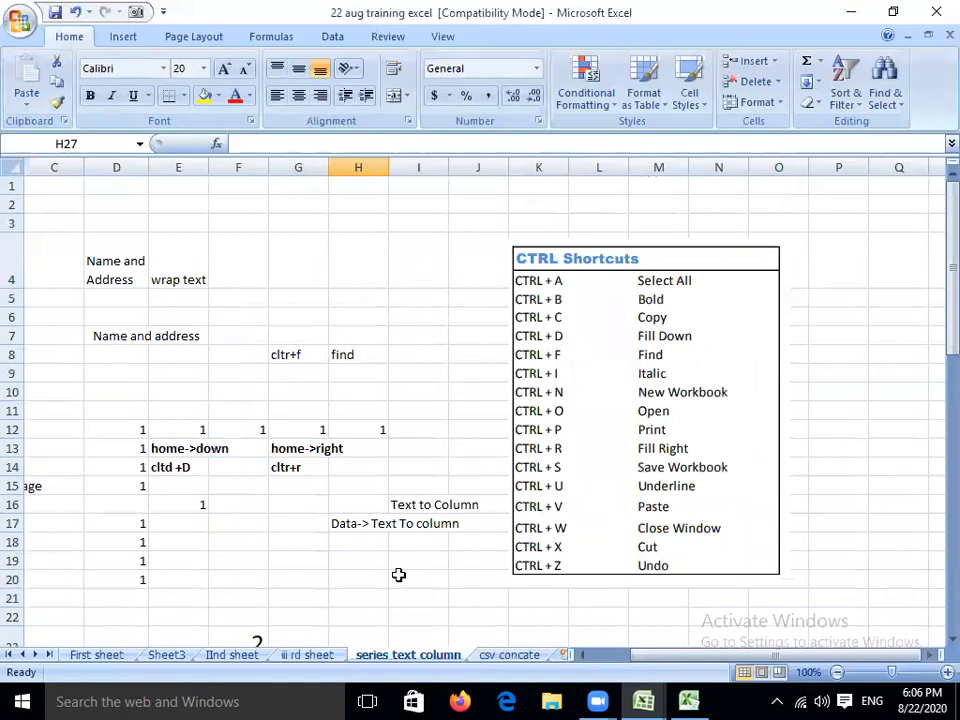
left_click(384, 524)
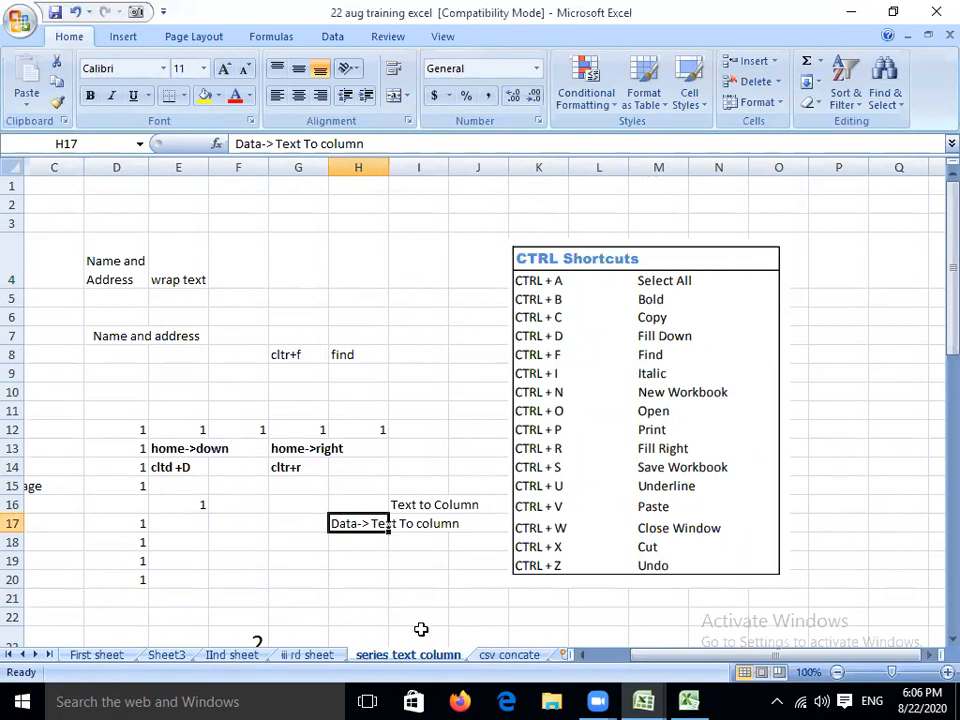
Step: Enter the numbers 2, 3, 4, 5 and 6 across cells E45:I45
scroll(421, 629, "down", 13)
left_click(195, 278)
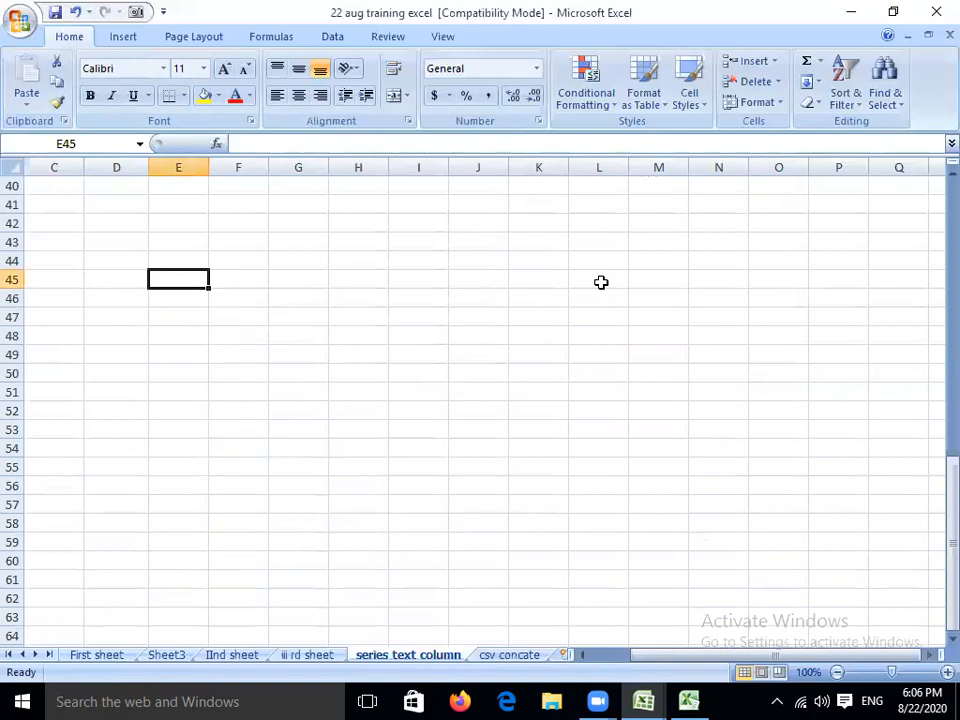
type("2")
key("Return")
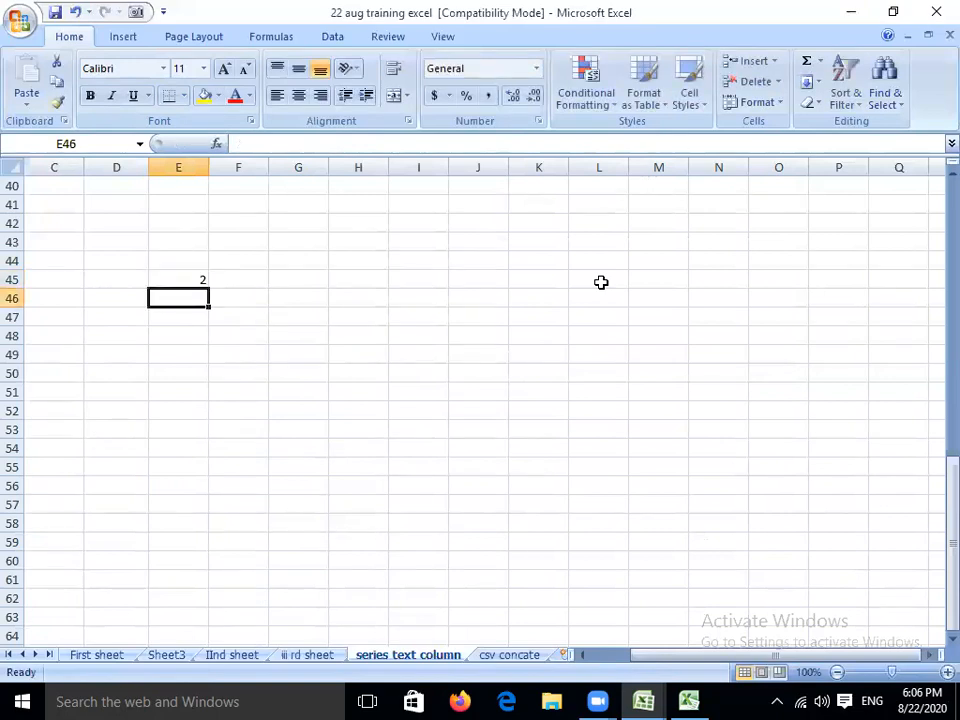
key("Up")
key("Right")
type("3")
key("Return")
key("Up")
key("Right")
type("4")
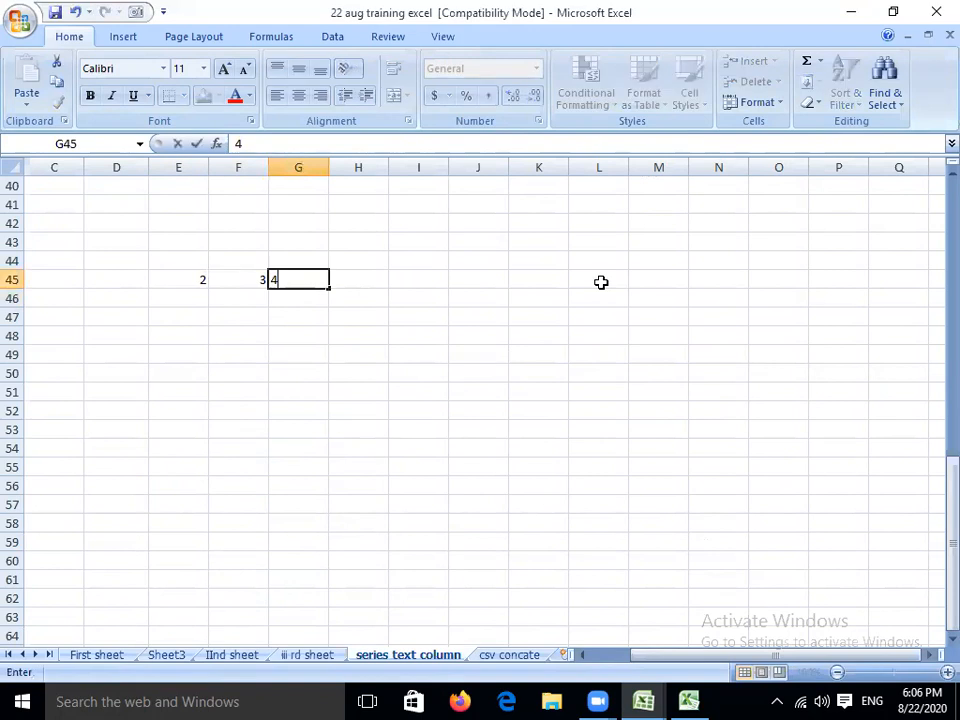
key("Right")
type("5")
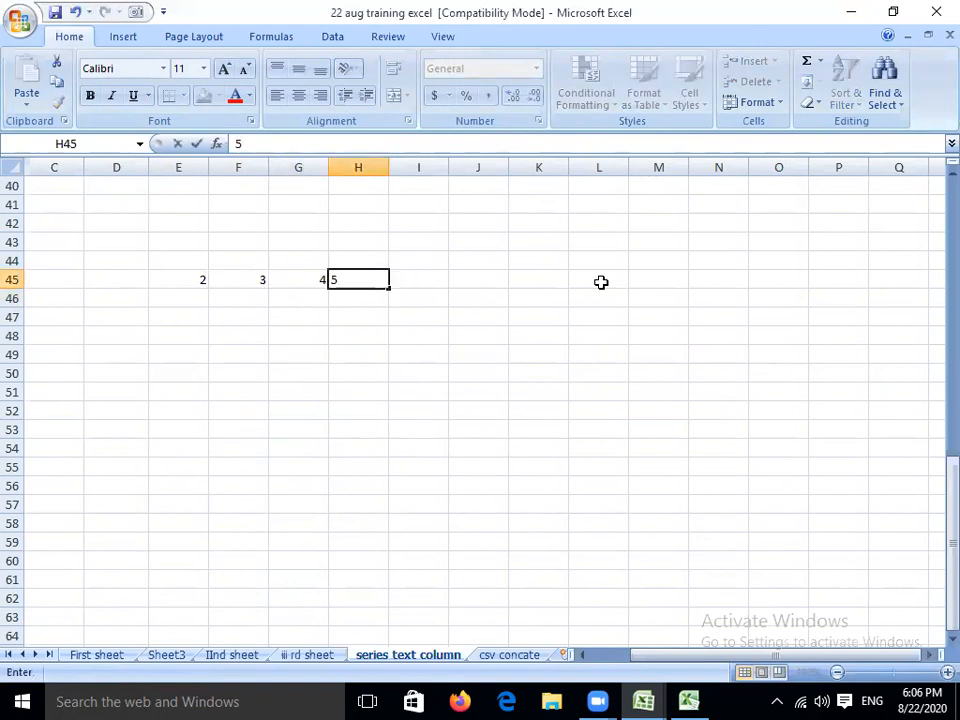
key("Return")
key("Up")
key("Right")
type("6")
key("Return")
Step: Copy E45:I45 and paste it as a column starting at E50 using Paste Special with Transpose
left_click_drag(161, 279, 443, 290)
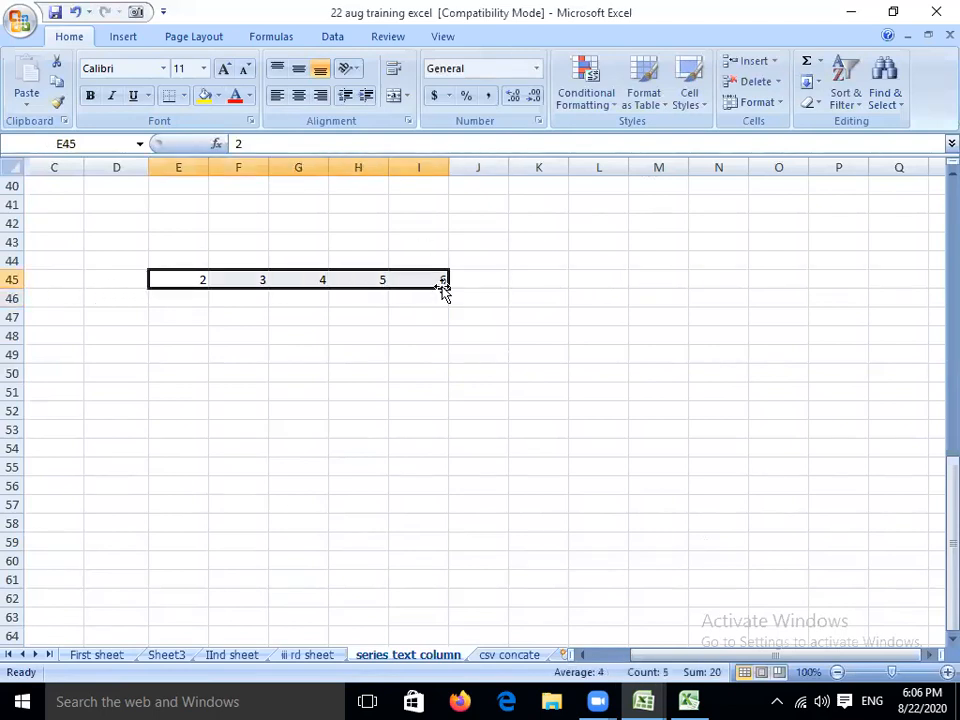
right_click(333, 281)
left_click(377, 313)
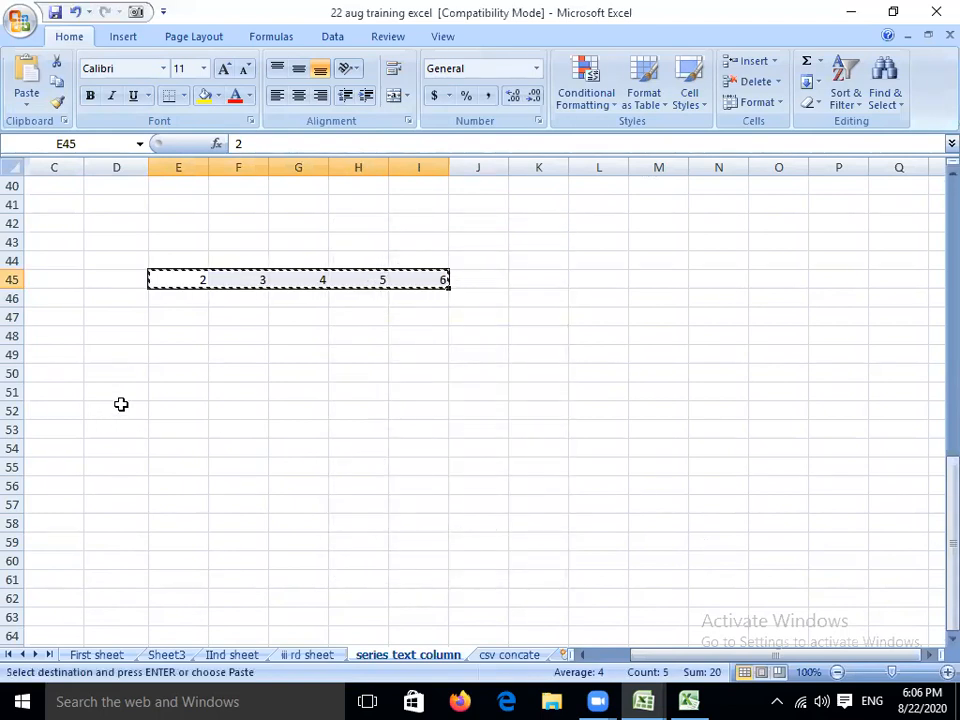
left_click(188, 372)
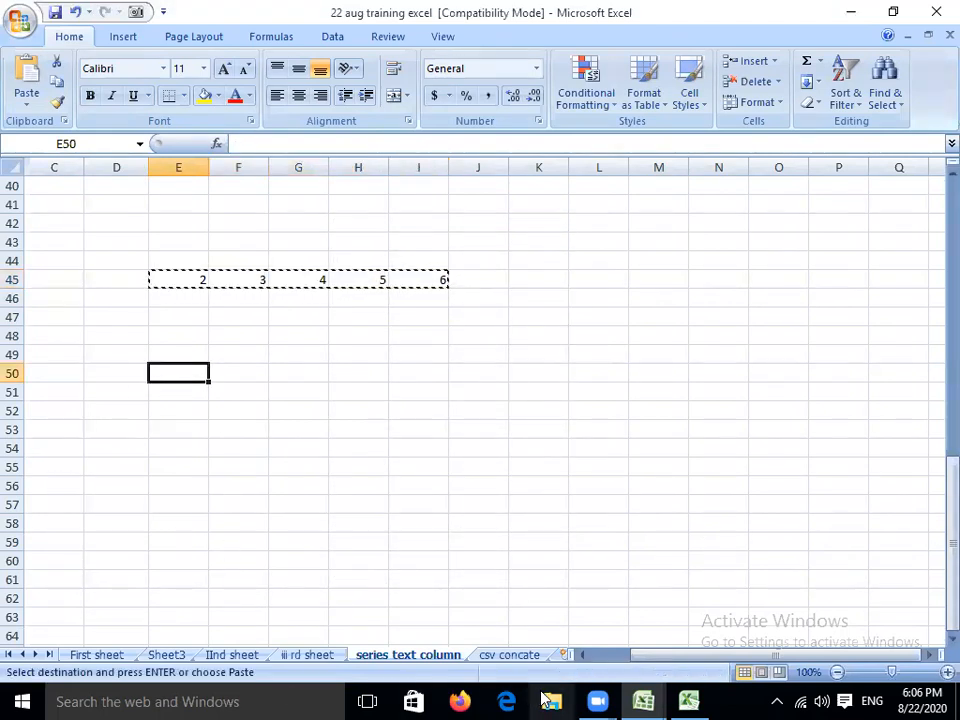
right_click(170, 384)
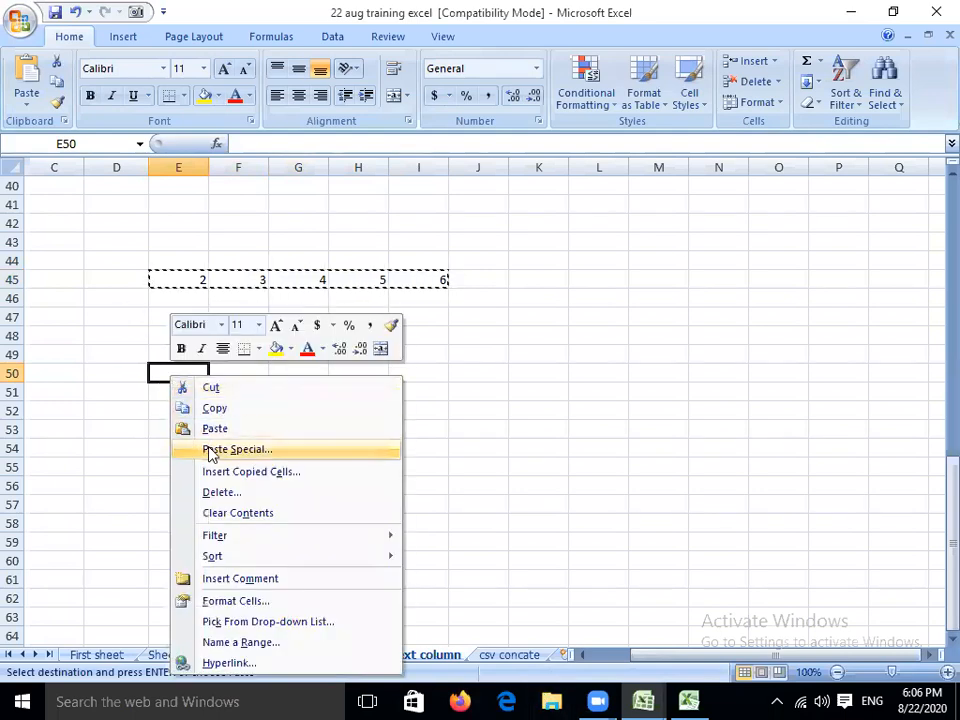
left_click(212, 450)
left_click_drag(143, 295, 628, 163)
left_click(707, 404)
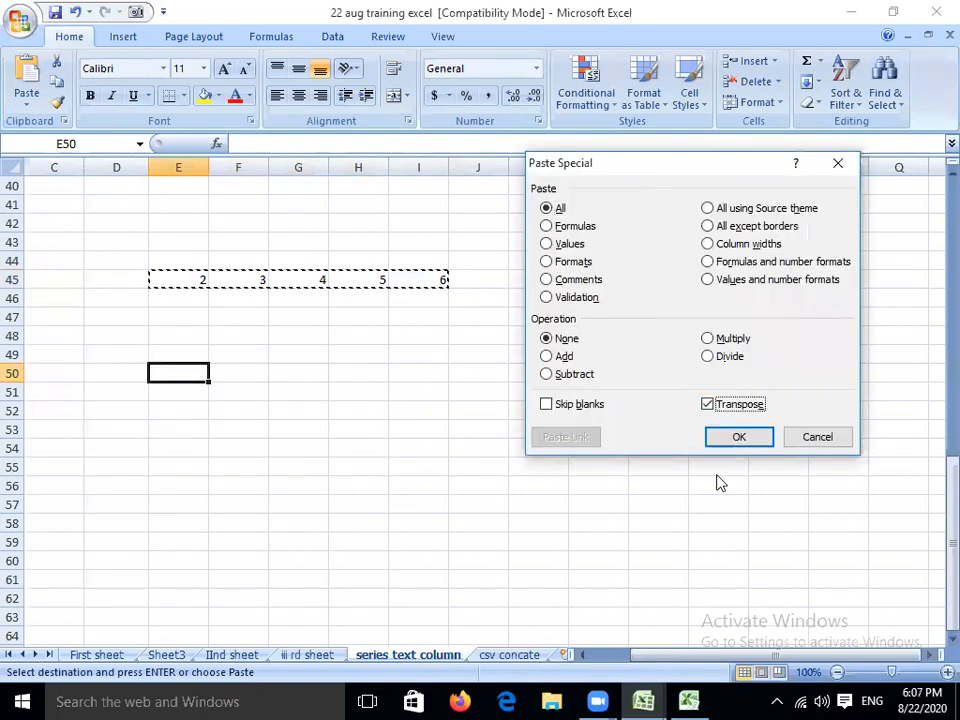
left_click(727, 442)
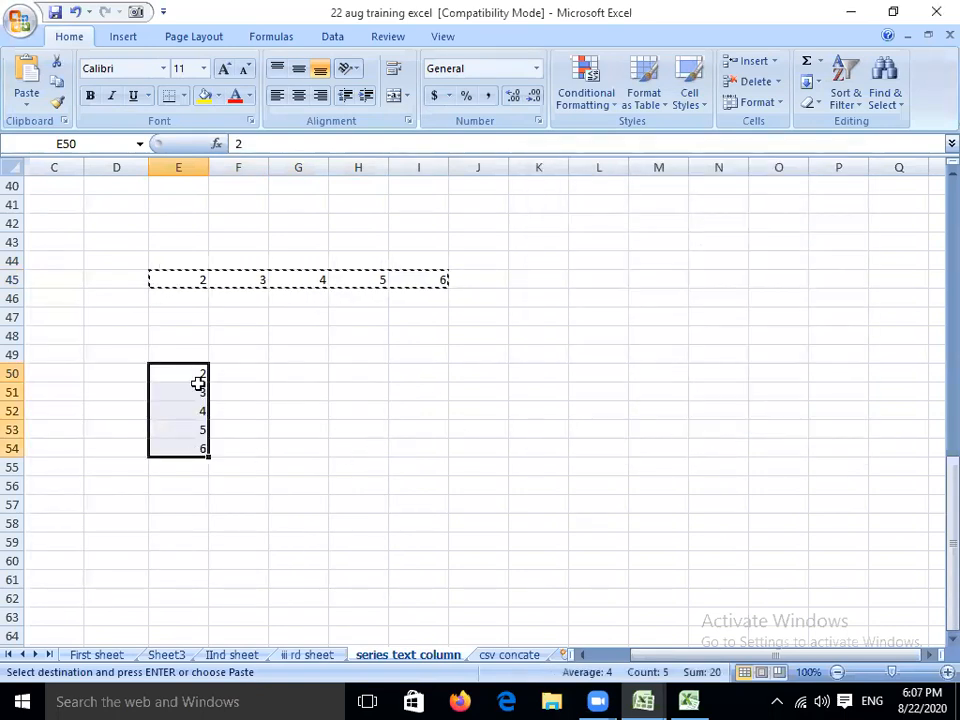
Step: Enter the label "Transpose" in cell F48 and the note "Row convert into column" in G48
left_click(232, 336)
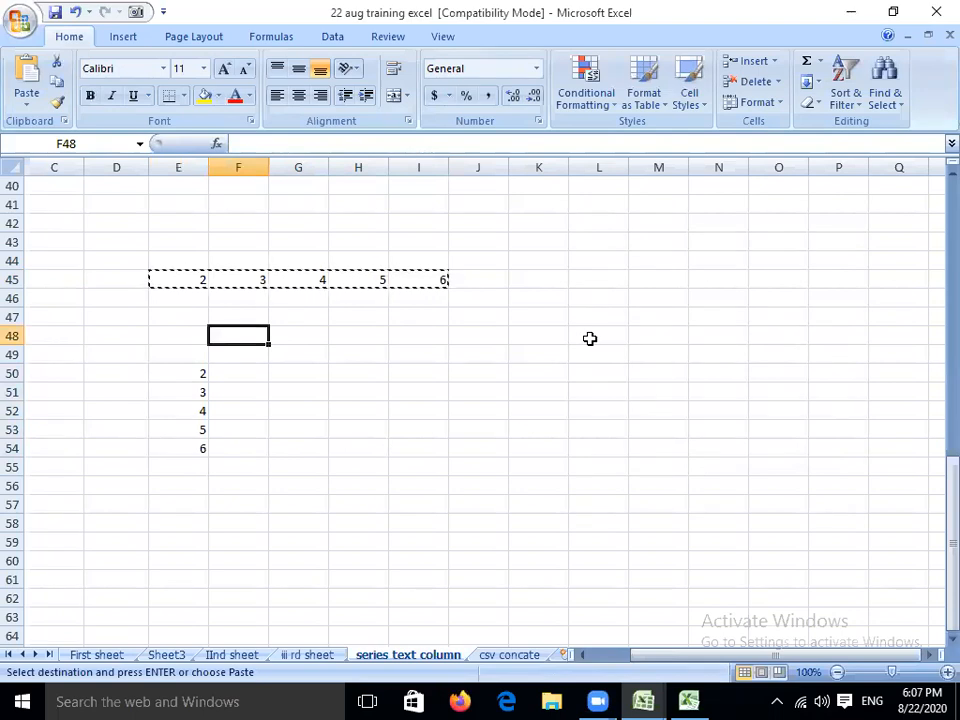
type("Transpose")
key("Return")
key("Up")
key("Right")
type("Ro")
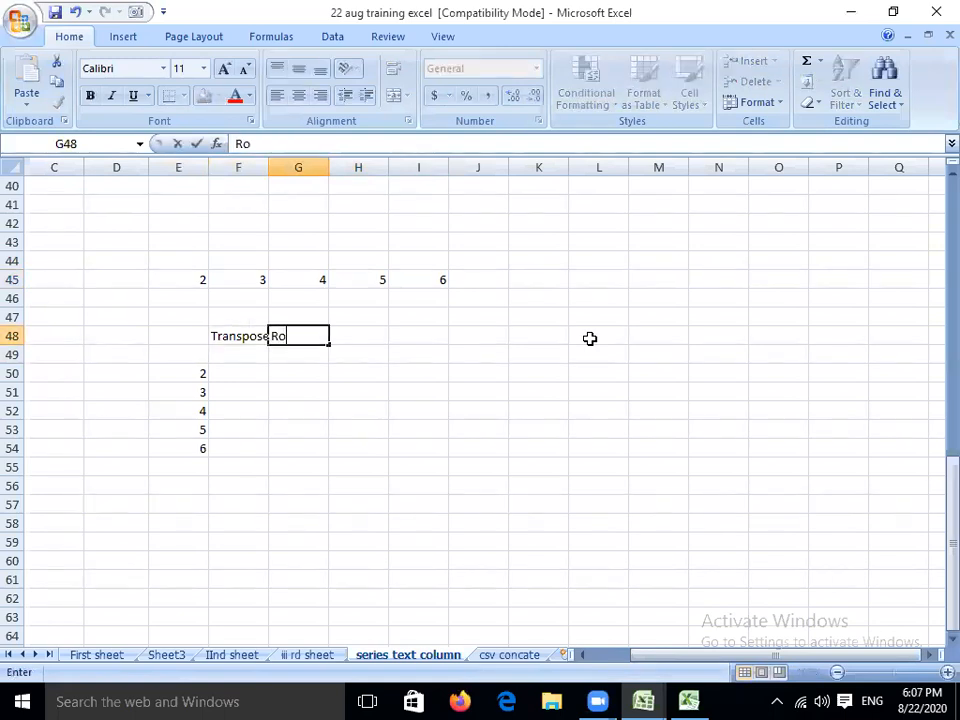
type("w convert into ")
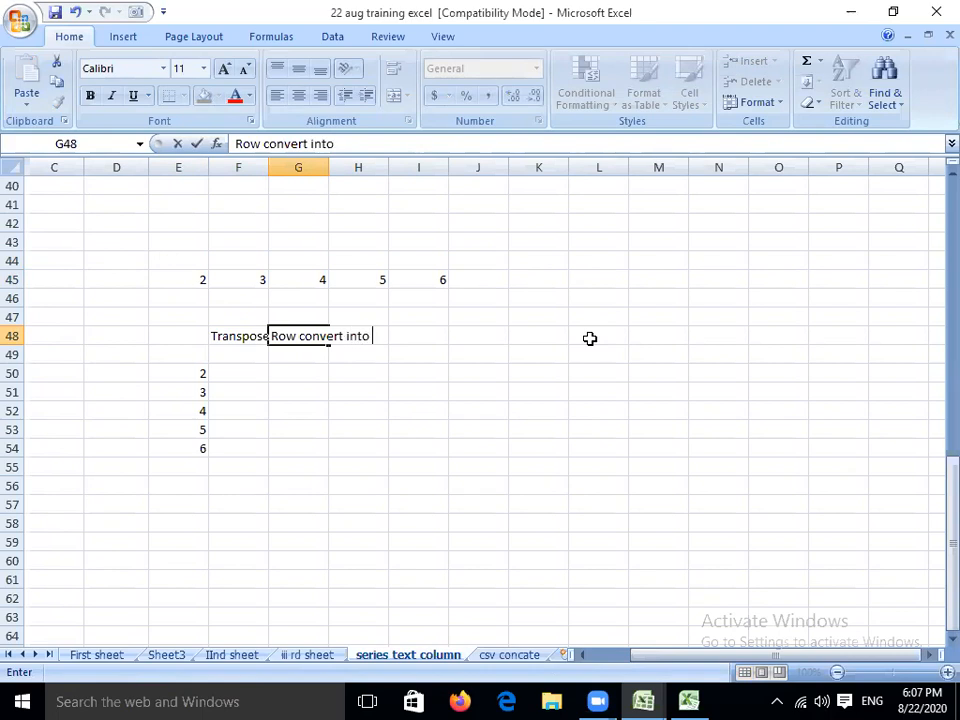
type("column")
key("Return")
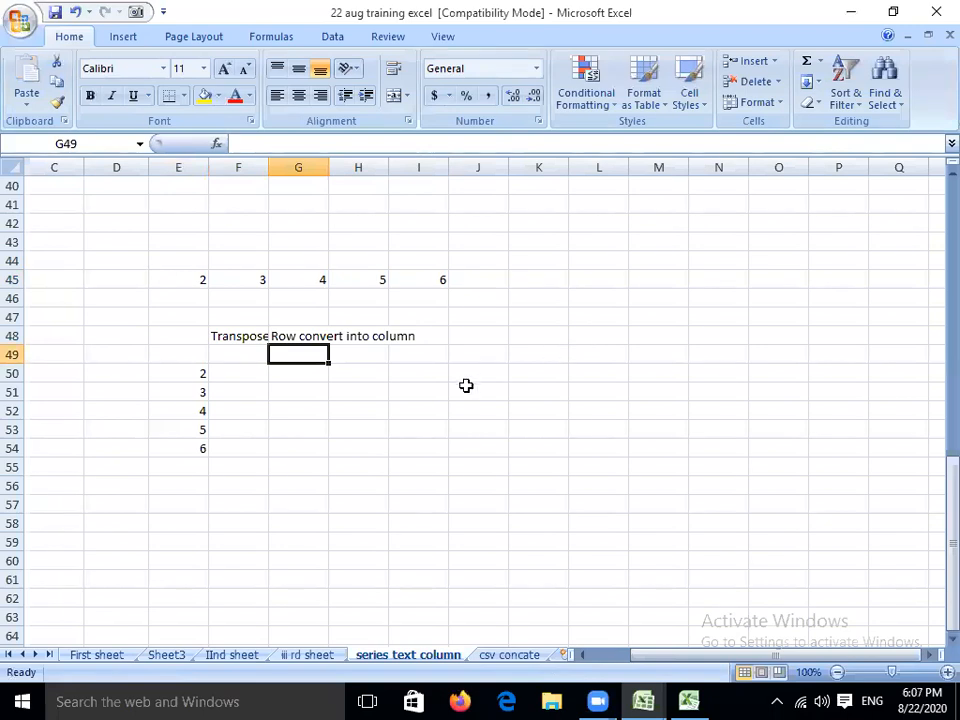
Step: Copy the row of numbers in E45:I45 again and paste it transposed starting at K49 using Paste Special
left_click_drag(170, 280, 398, 280)
right_click(398, 281)
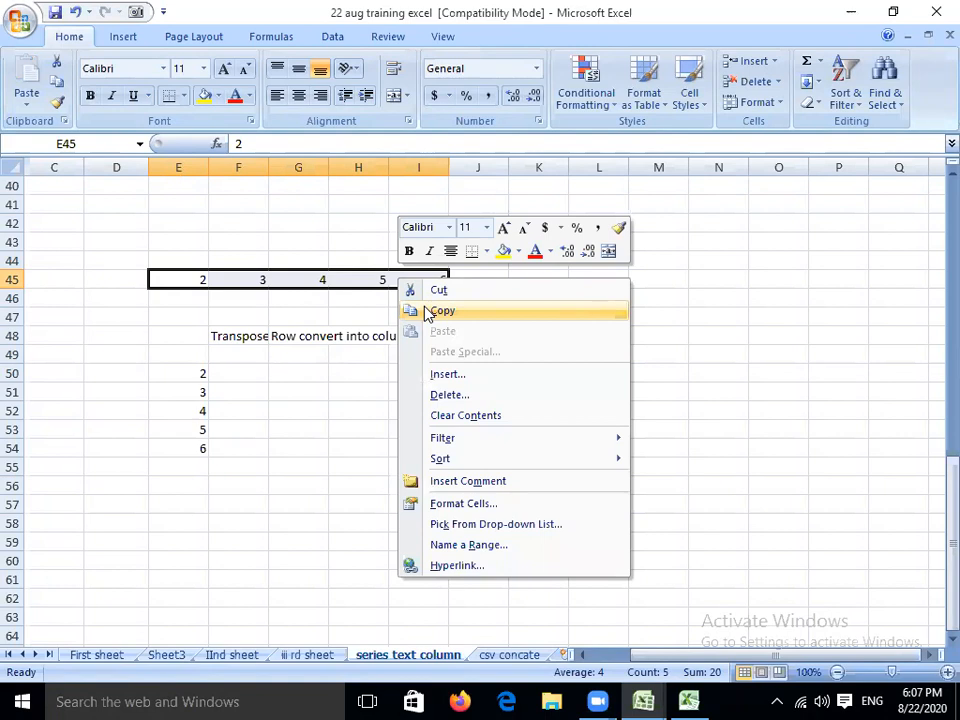
left_click(428, 312)
left_click(554, 354)
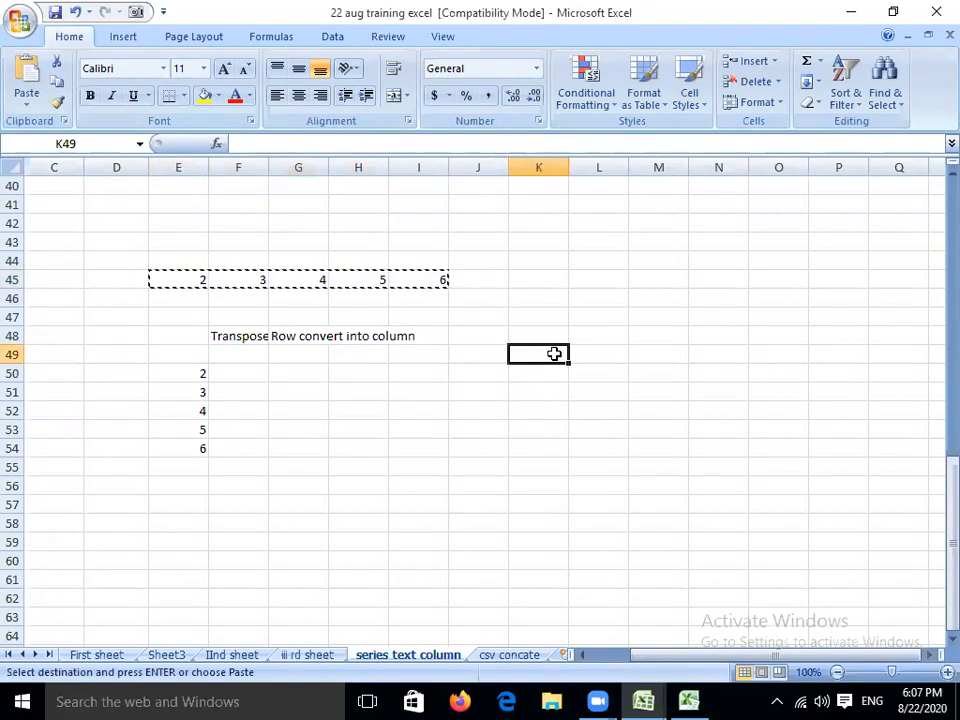
right_click(554, 352)
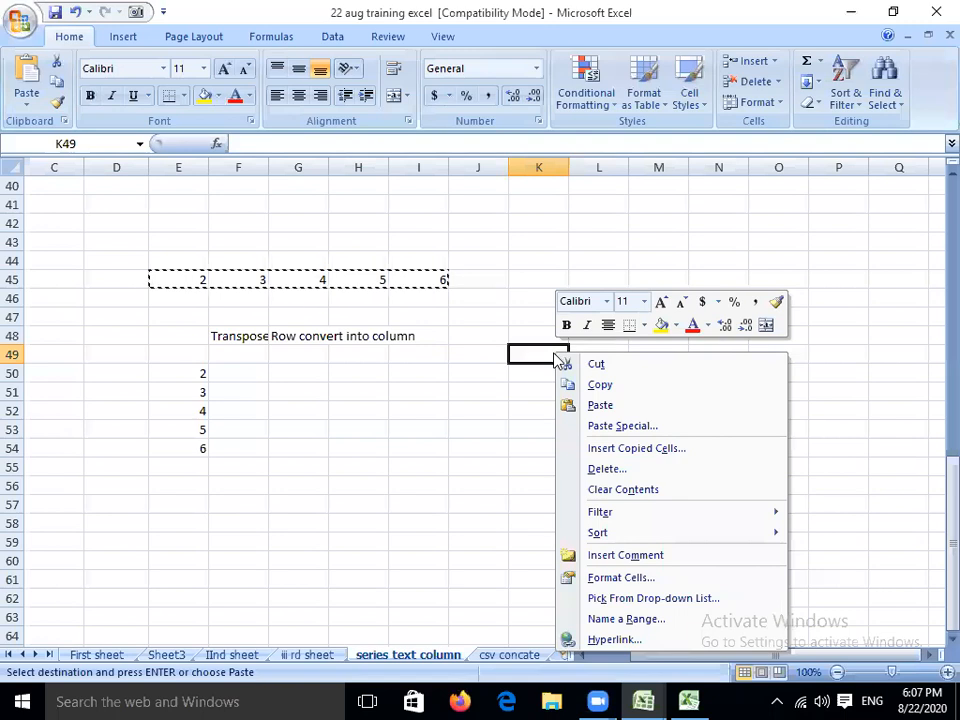
left_click(576, 427)
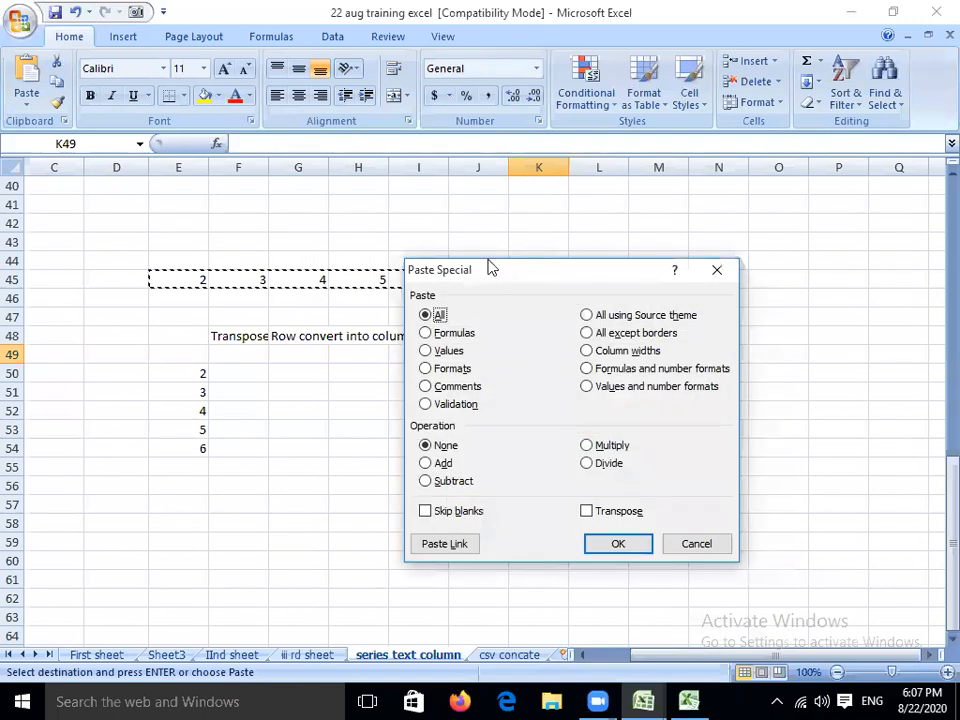
left_click_drag(490, 268, 278, 124)
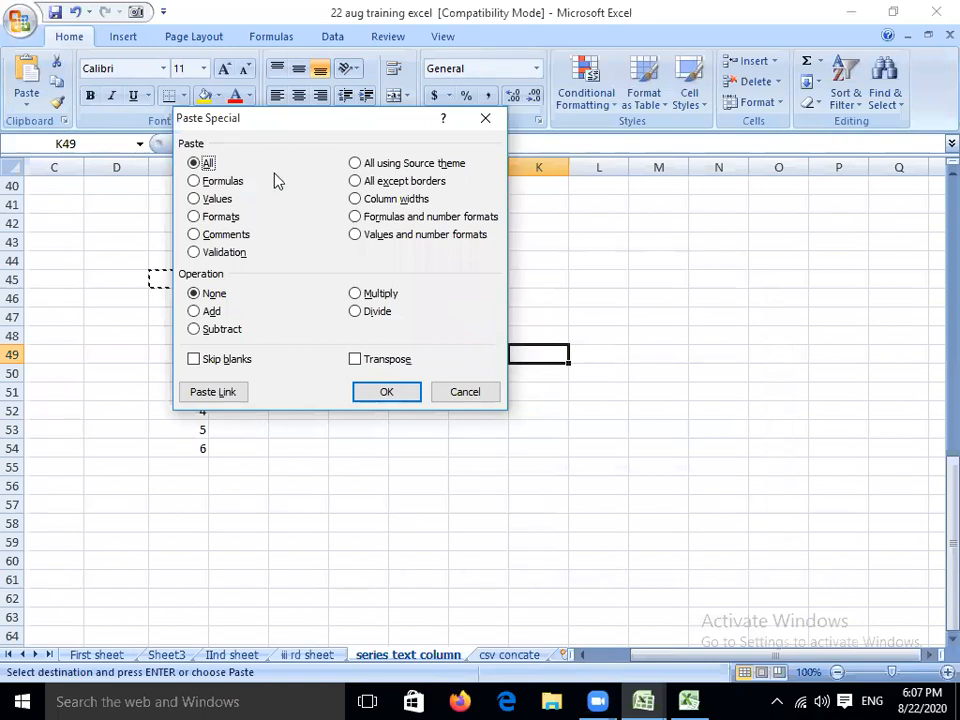
left_click(358, 359)
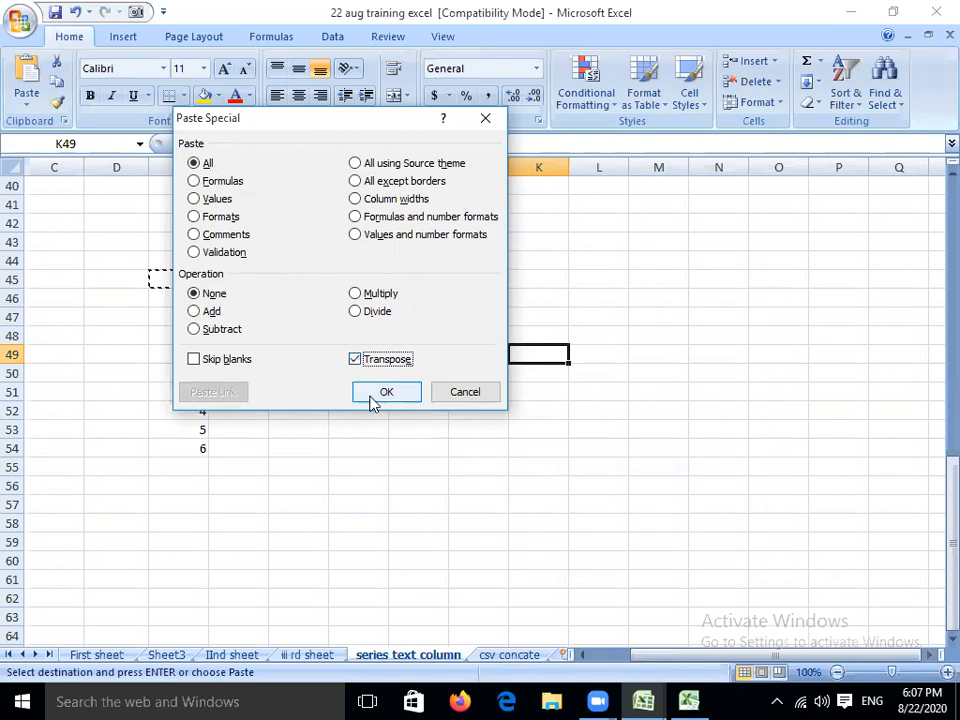
left_click(385, 392)
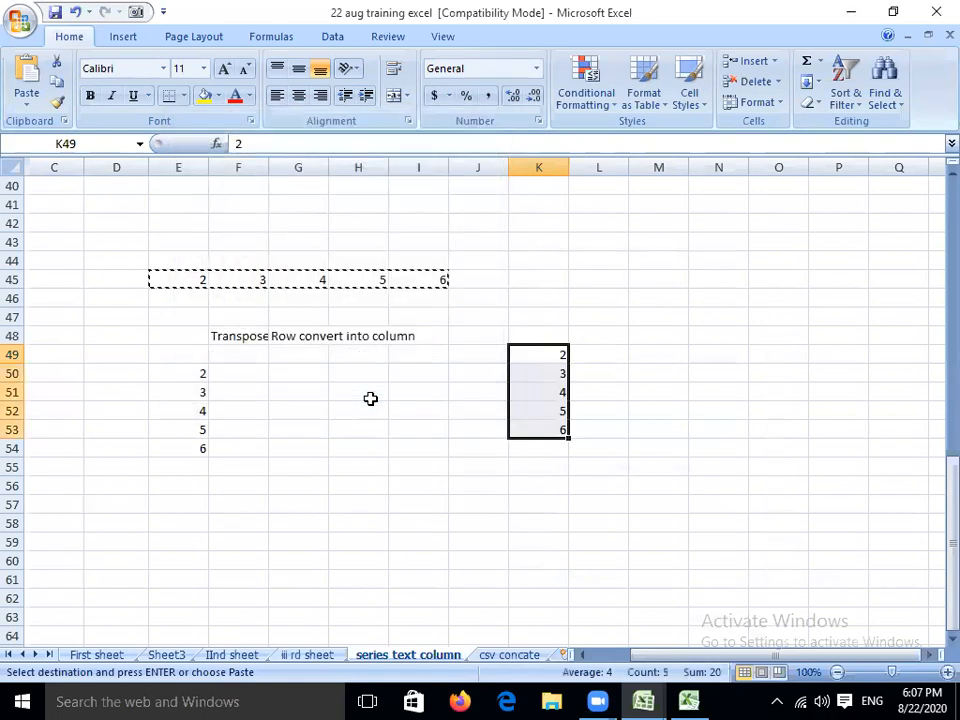
Step: Enter the note "Paste Special" in cell J48
left_click(470, 336)
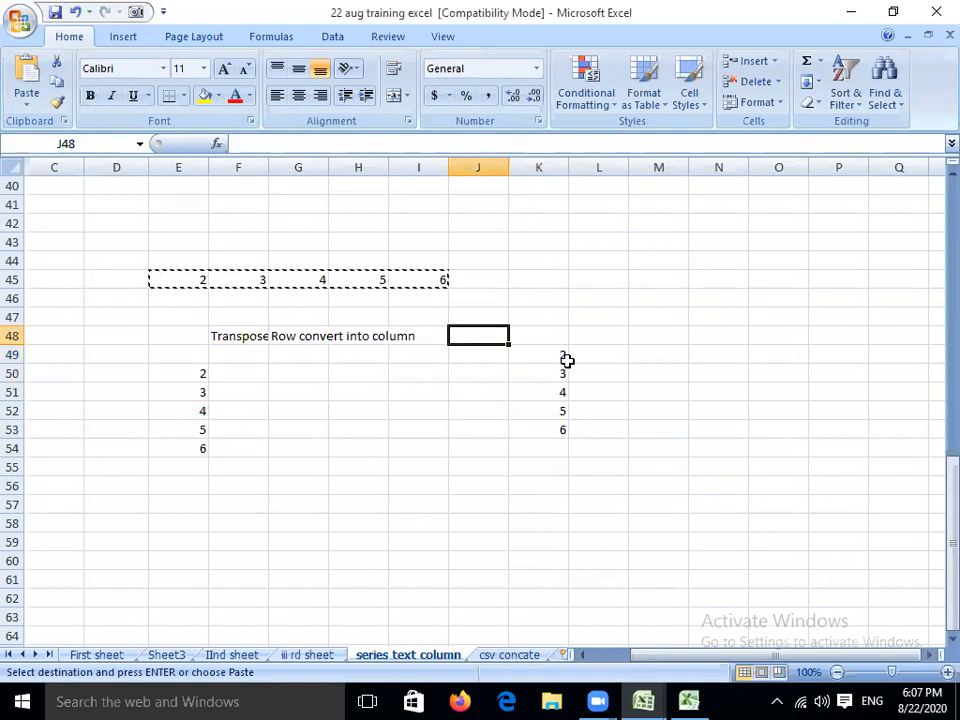
type("Paste")
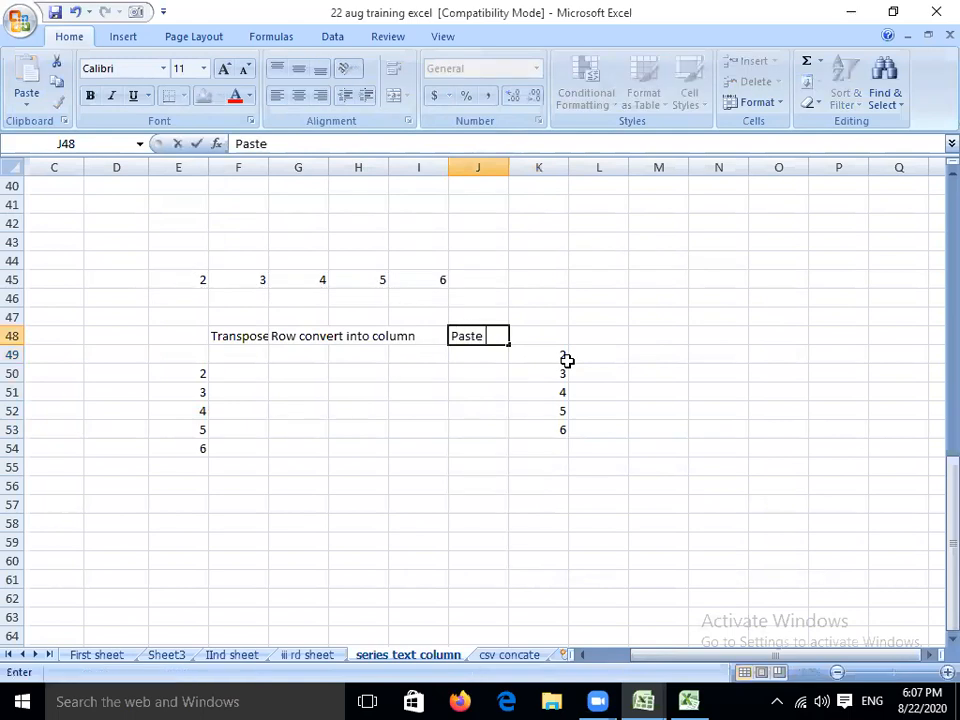
type(" Special")
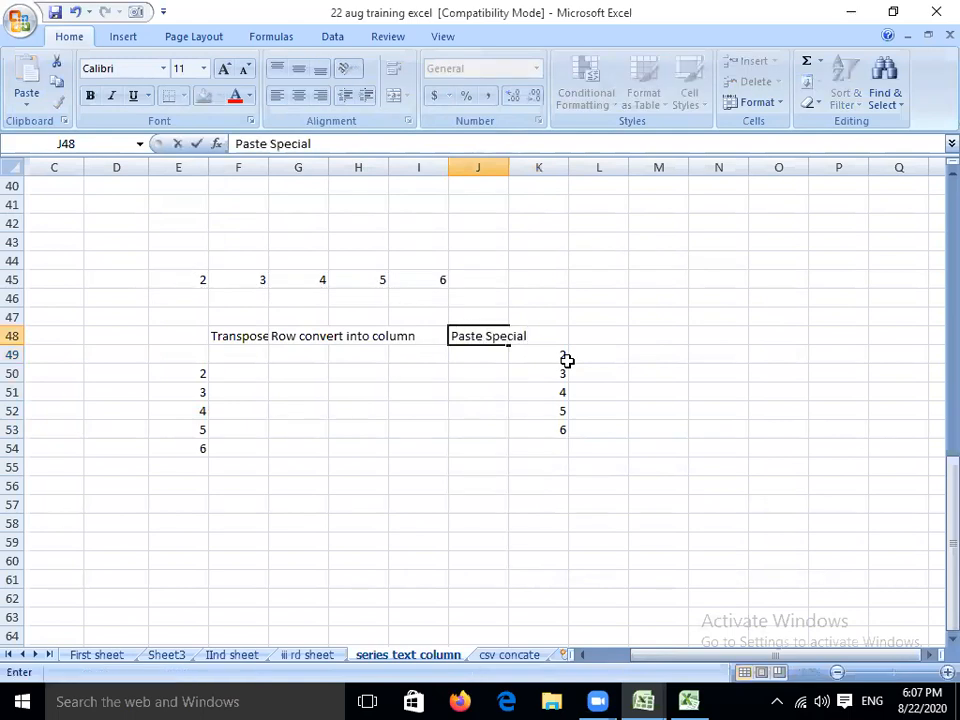
left_click(597, 700)
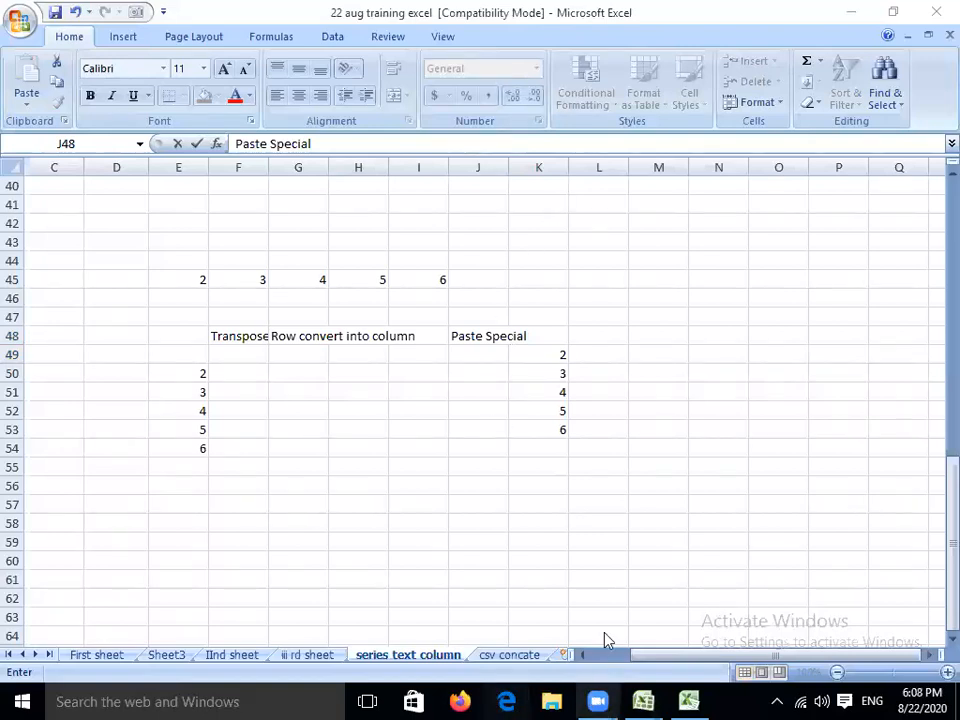
left_click(536, 411)
Step: Widen column F so that the Transpose label in F48 fits within its cell
left_click(253, 336)
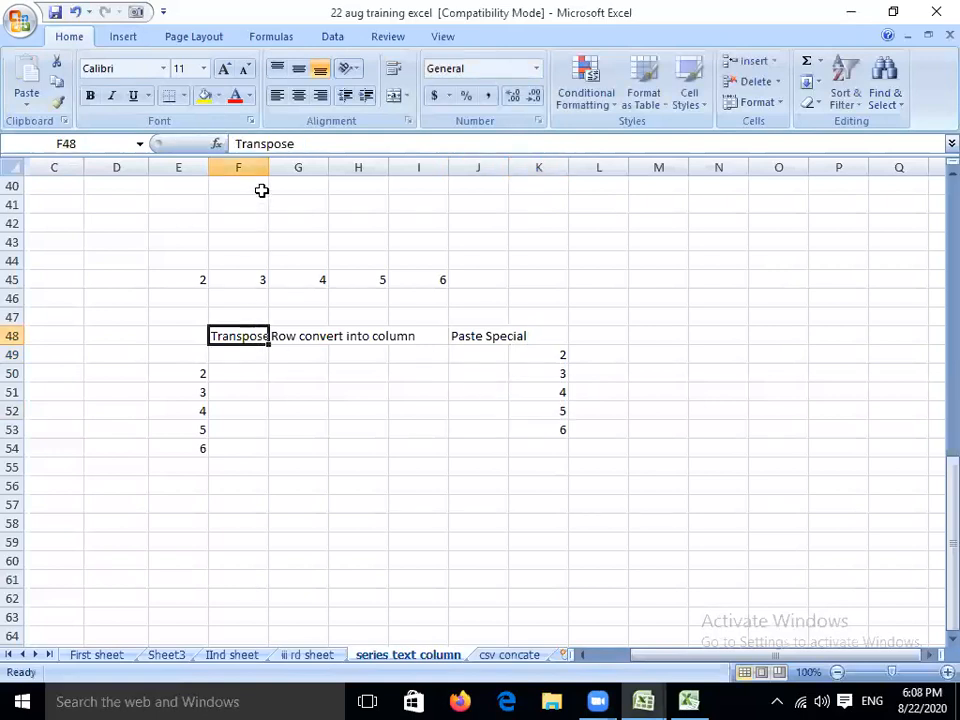
left_click_drag(268, 167, 282, 345)
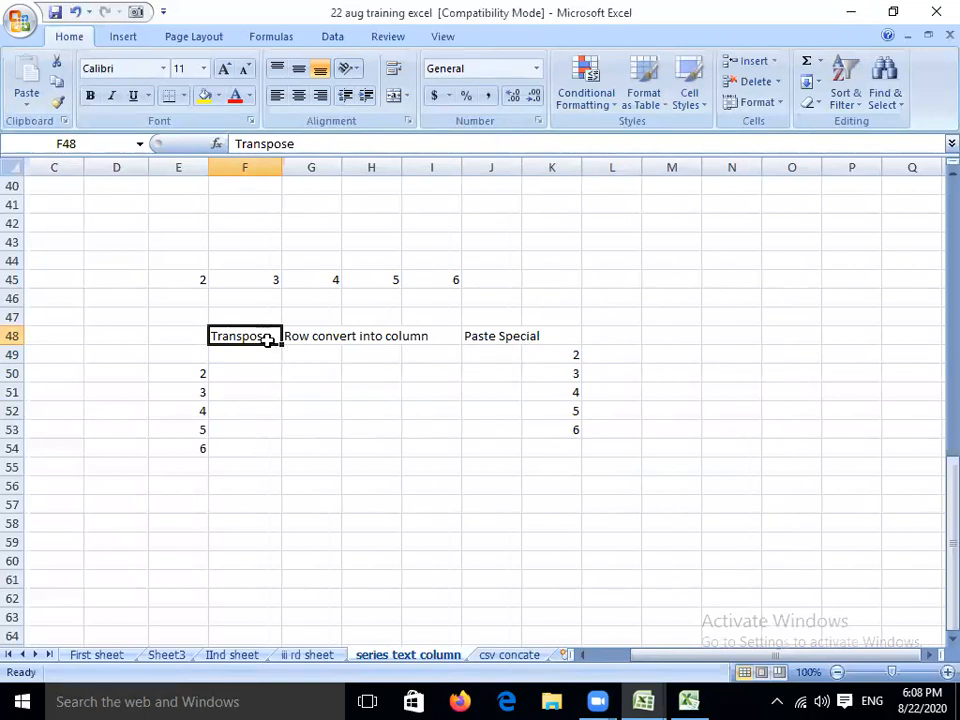
left_click(316, 339)
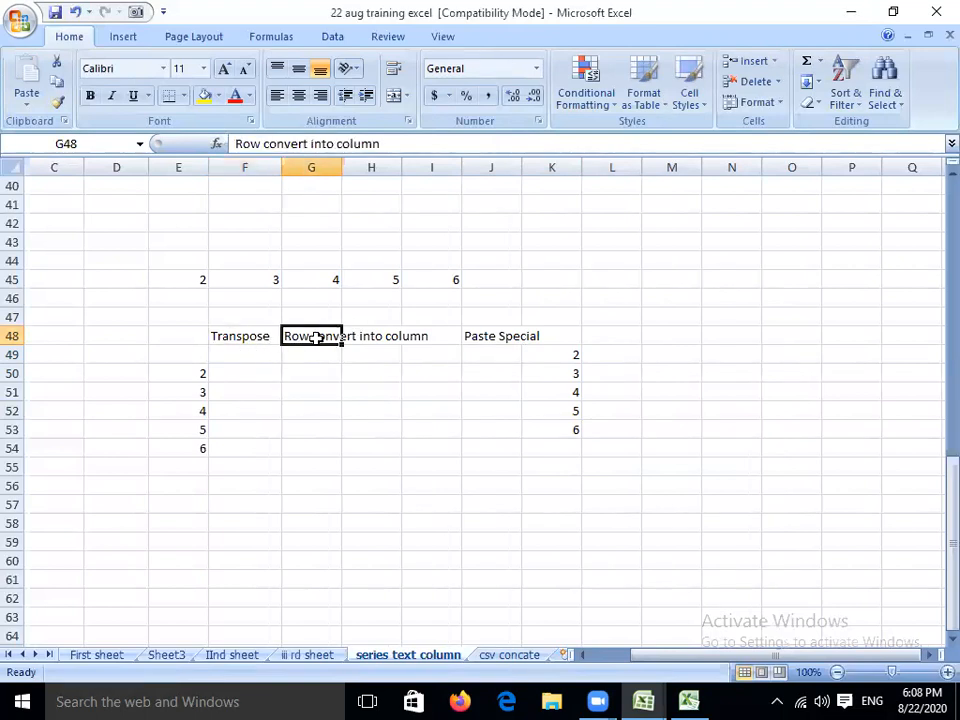
Step: Enter the note "copy" in cell G49
left_click(304, 361)
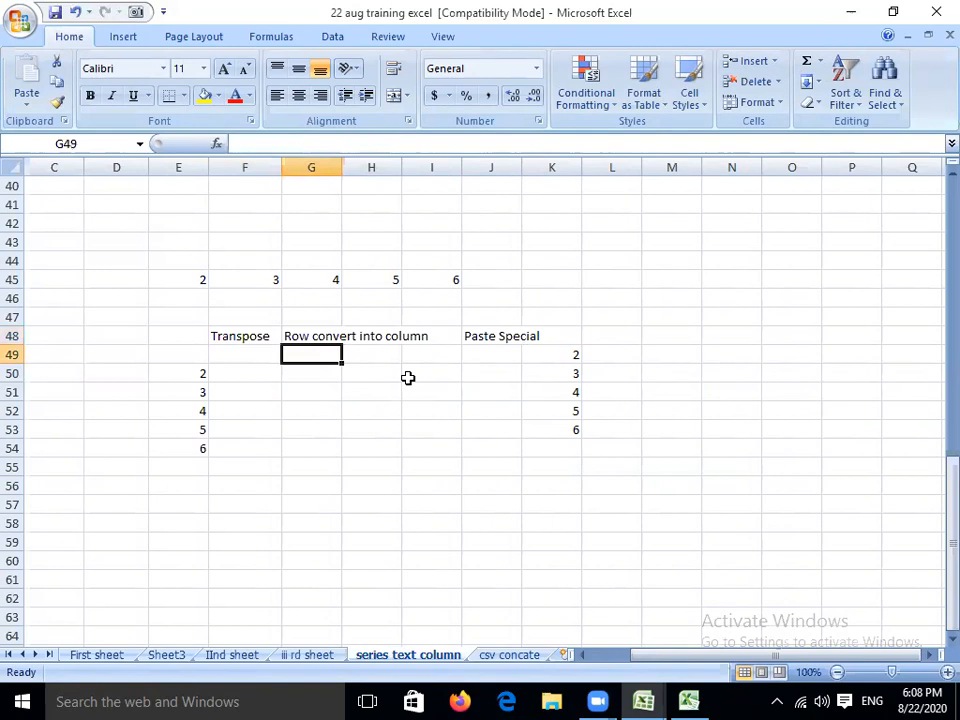
type("copy")
key("Return")
Step: Copy the "Paste Special" note from J48 into cell H49
key("Up")
key("Right")
key("Right")
key("Right")
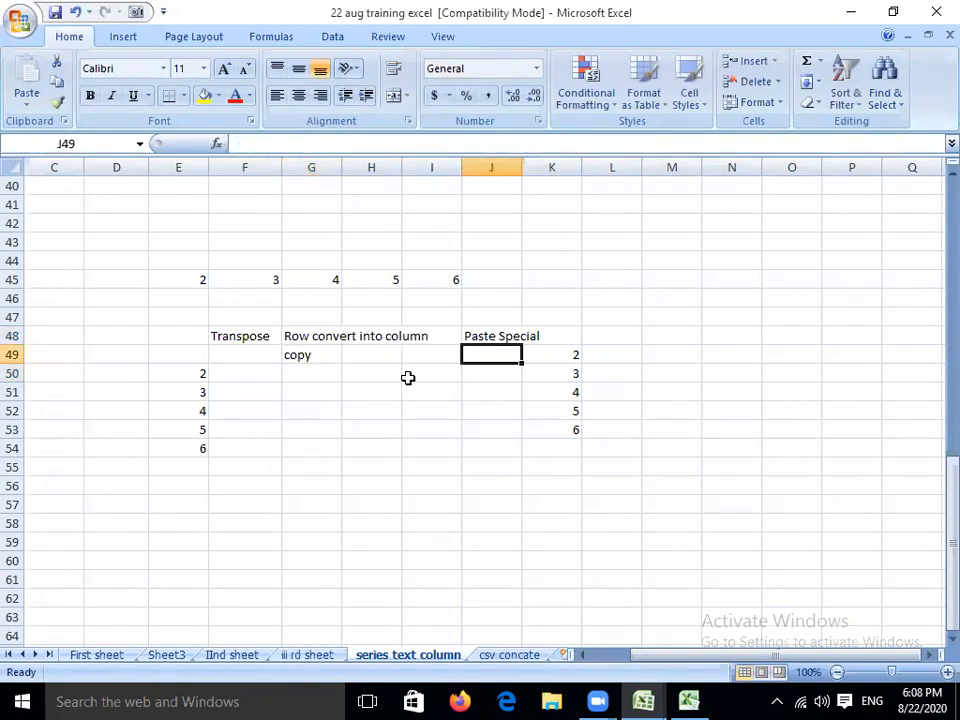
key("Up")
key("ctrl+c")
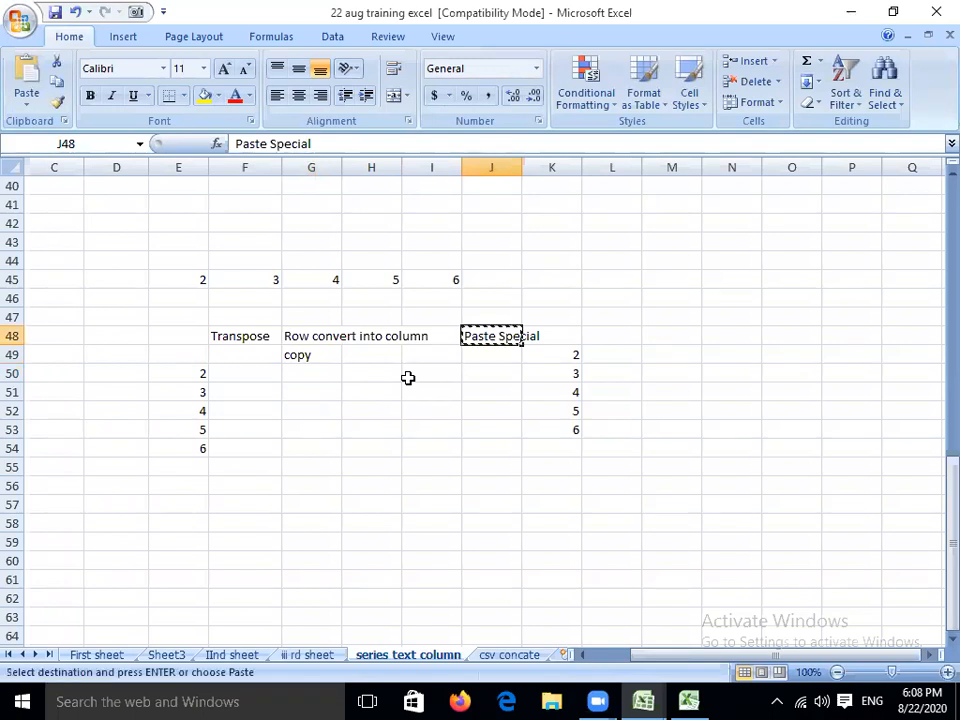
key("Down")
key("Left")
key("Left")
key("ctrl+v")
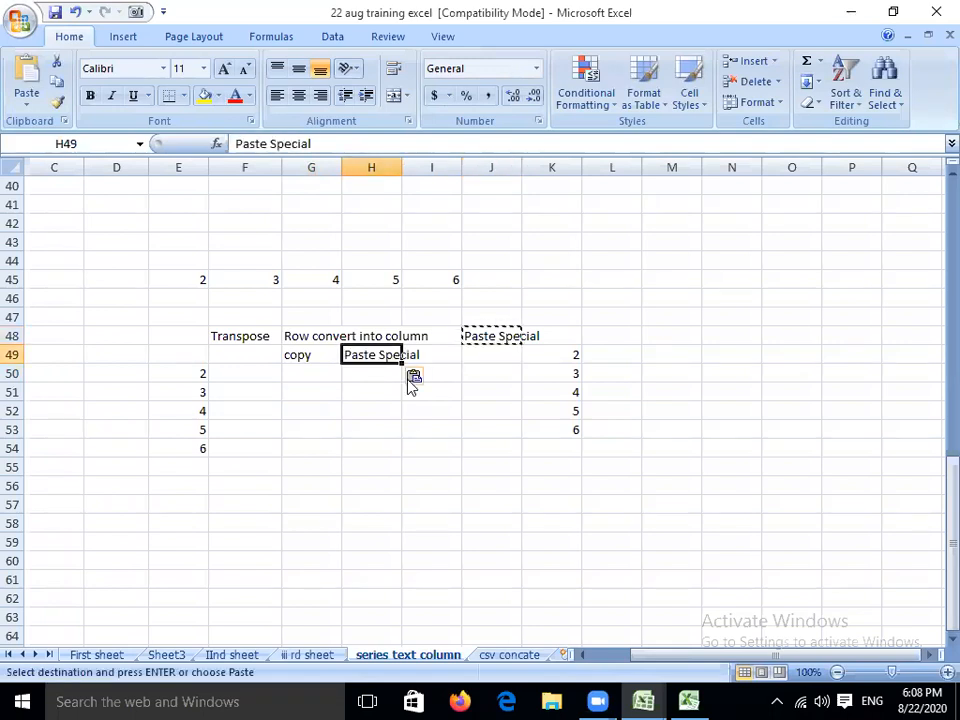
Step: Copy the "Transpose" label from F48 into cell J49
key("Right")
key("Right")
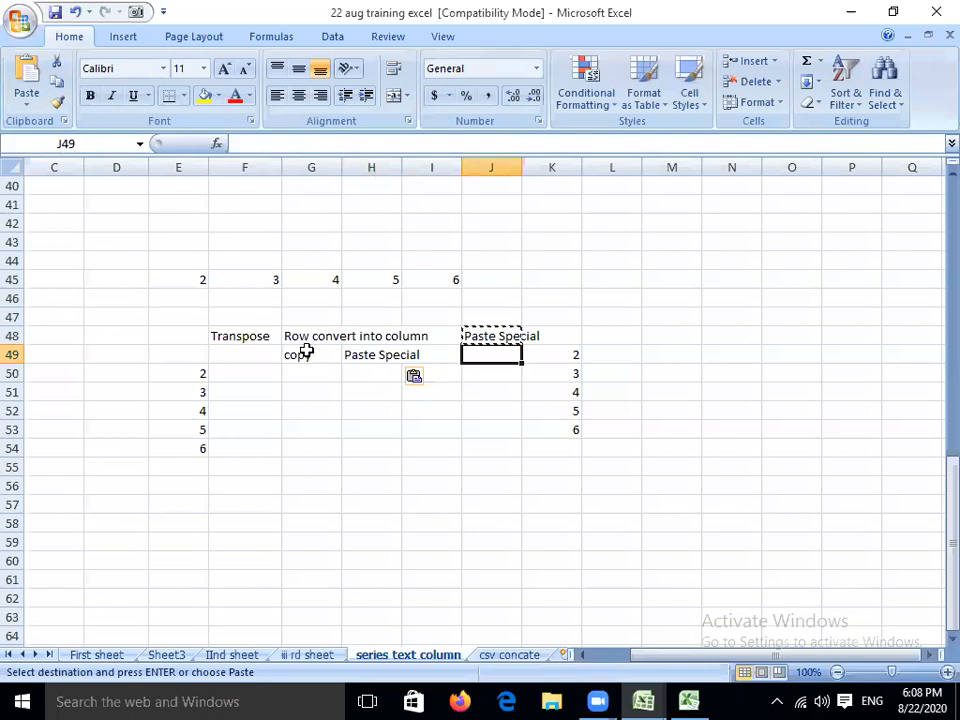
left_click(259, 334)
key("ctrl+c")
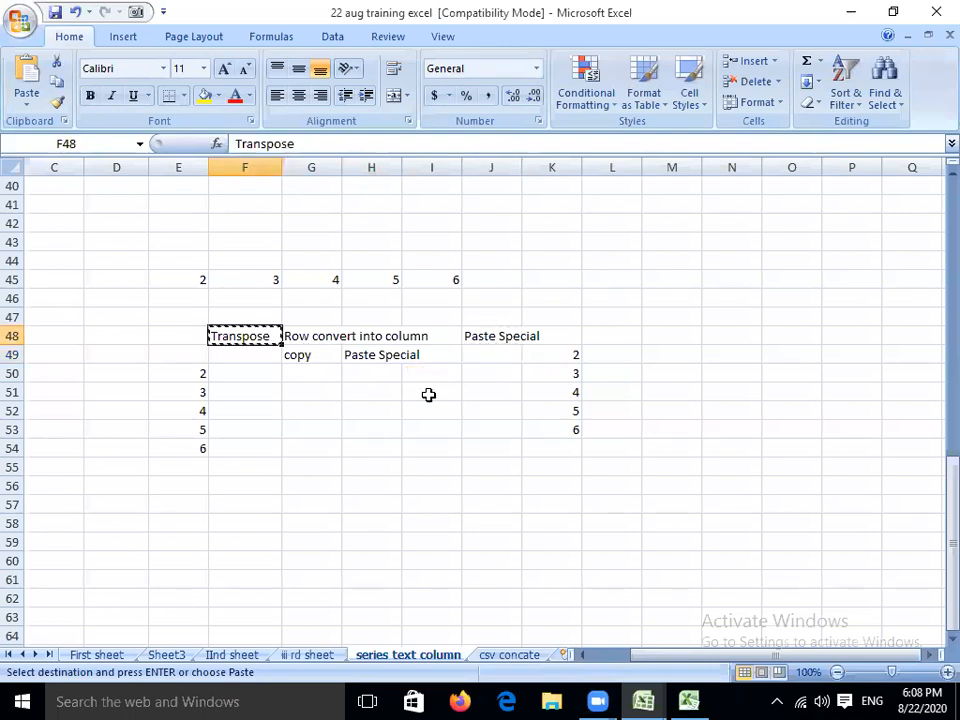
left_click(488, 355)
key("ctrl+v")
Step: Clear the old notes in F48:J48 above the new copy, Paste Special, Transpose sequence
left_click(505, 336)
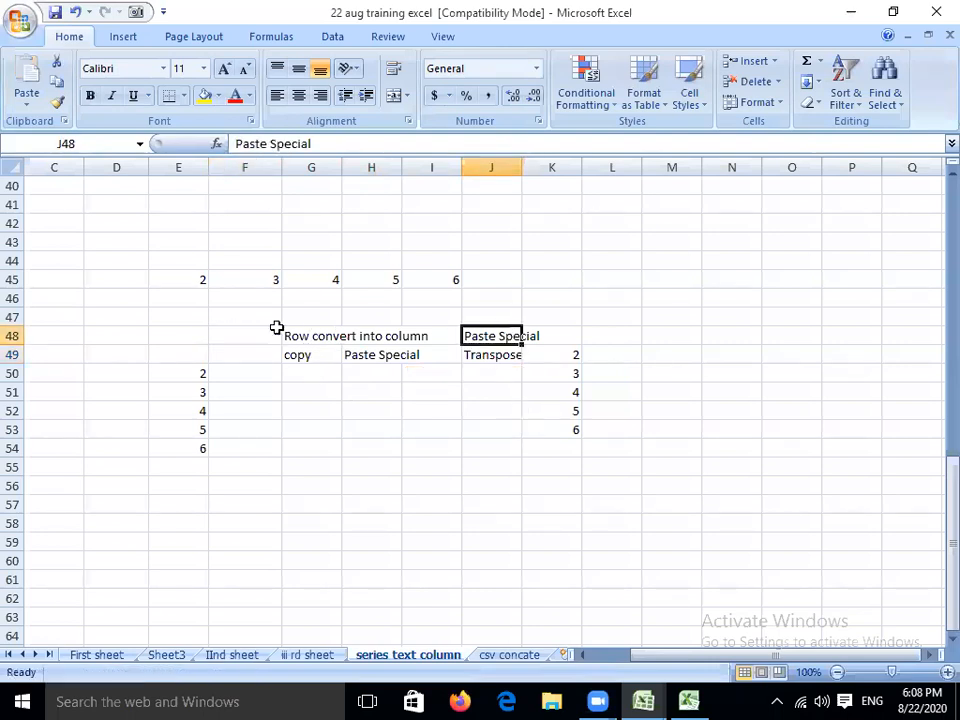
left_click(274, 336, "shift")
key("Delete")
left_click(338, 430)
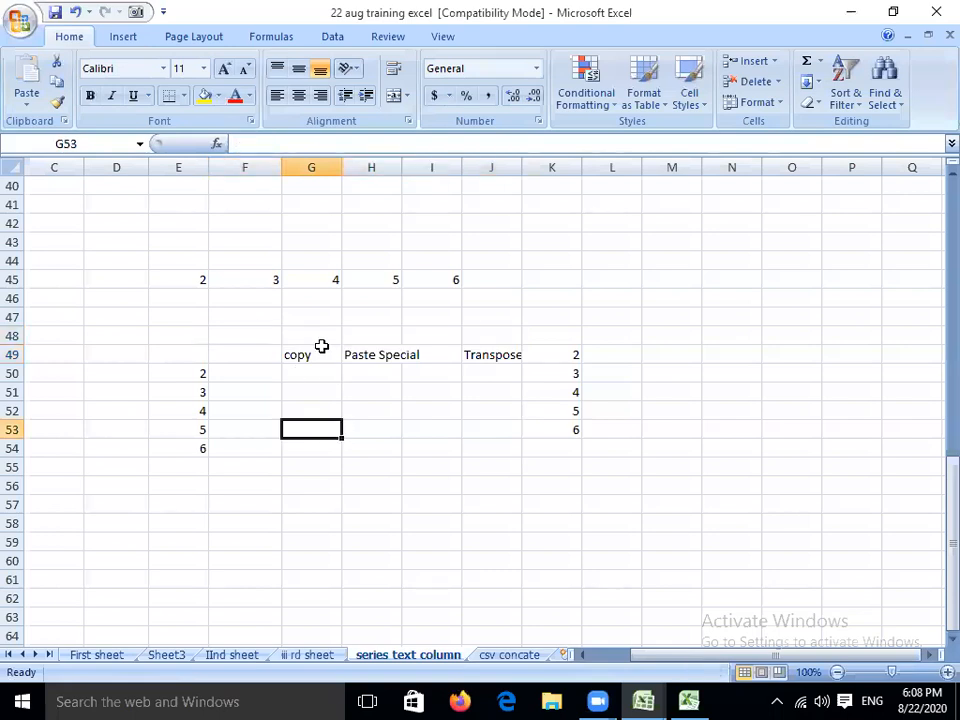
left_click_drag(321, 356, 485, 356)
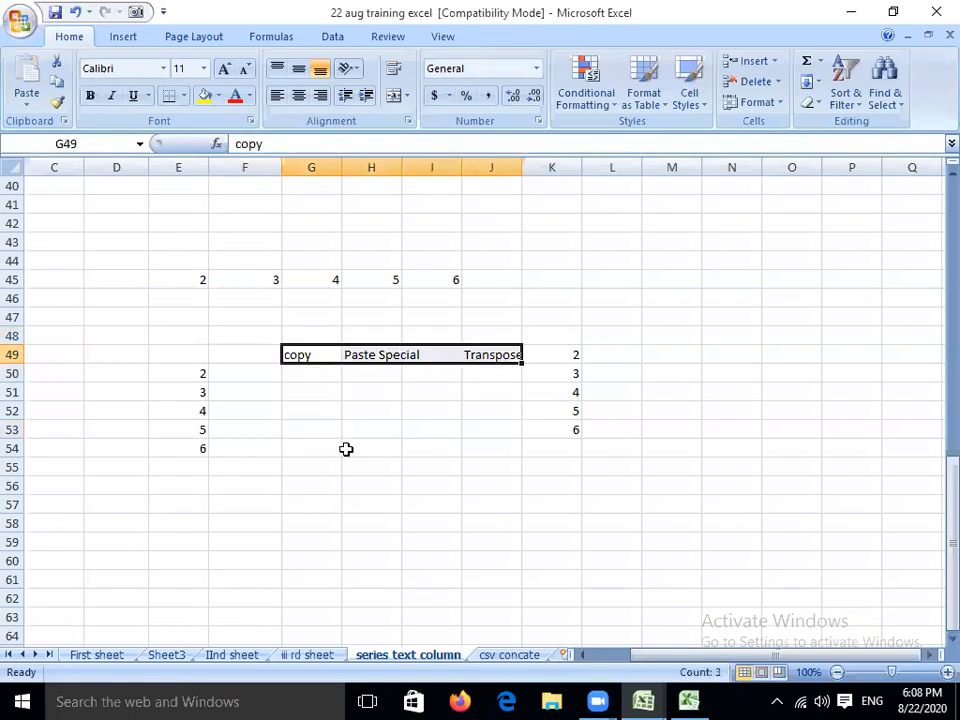
left_click(248, 352)
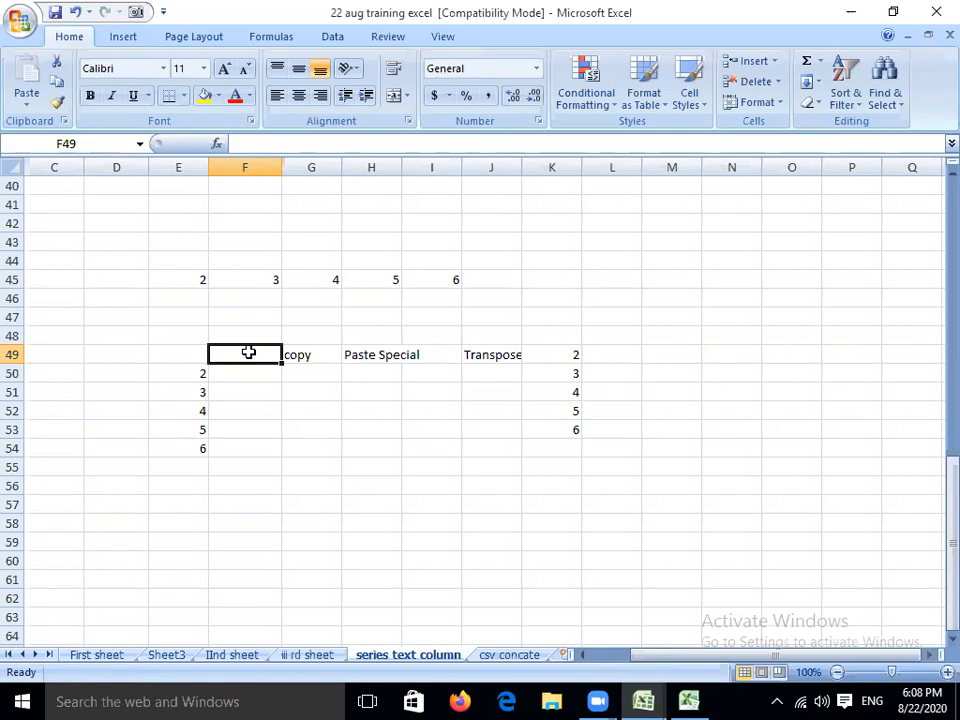
left_click(268, 450)
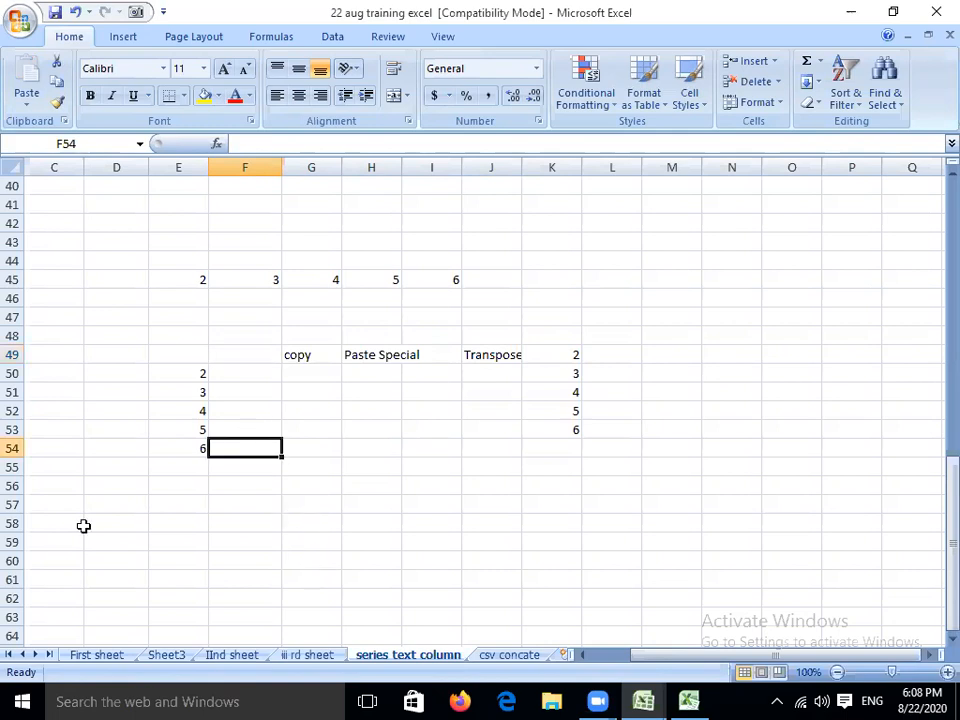
left_click(119, 507)
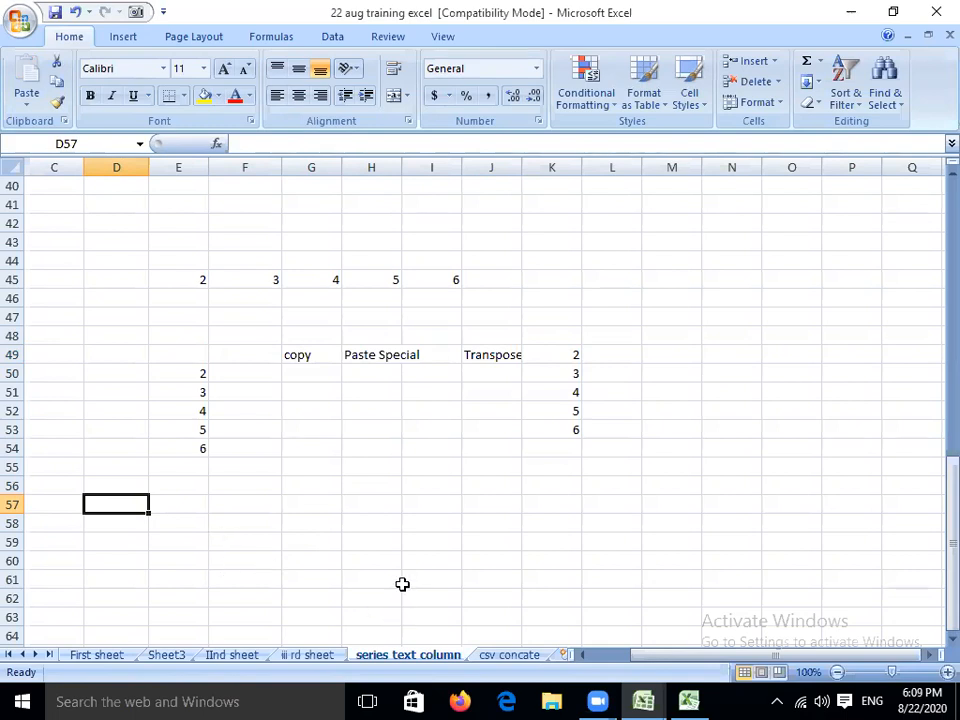
Step: Copy the Text to Column notes in H16:I17 and paste them starting at D57
scroll(402, 584, "up", 10)
left_click_drag(374, 301, 414, 316)
right_click(414, 316)
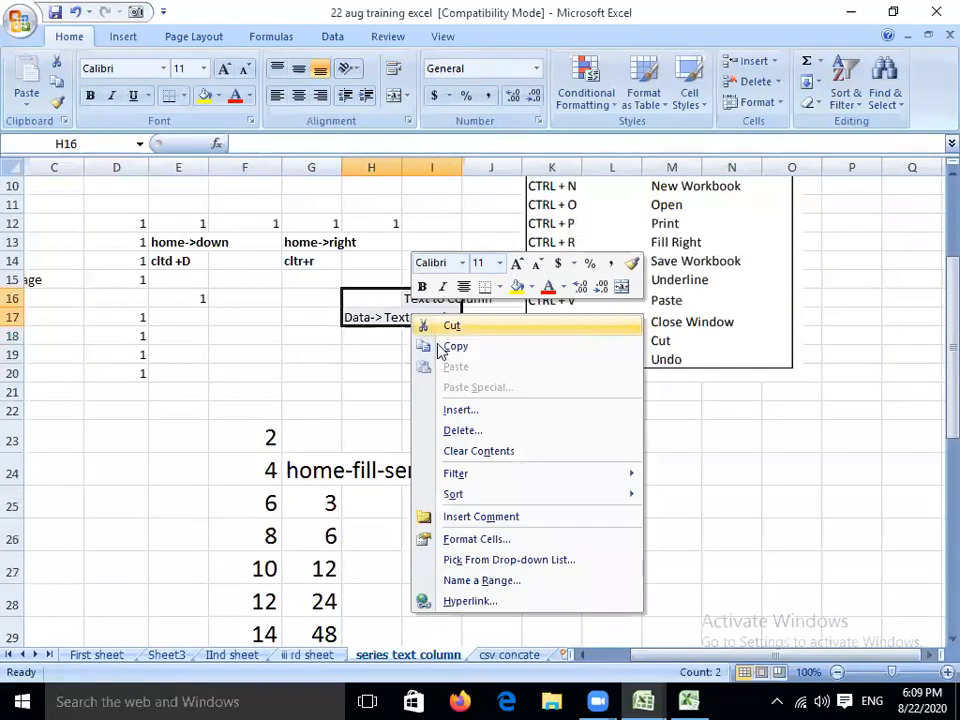
left_click(452, 346)
scroll(253, 461, "down", 7)
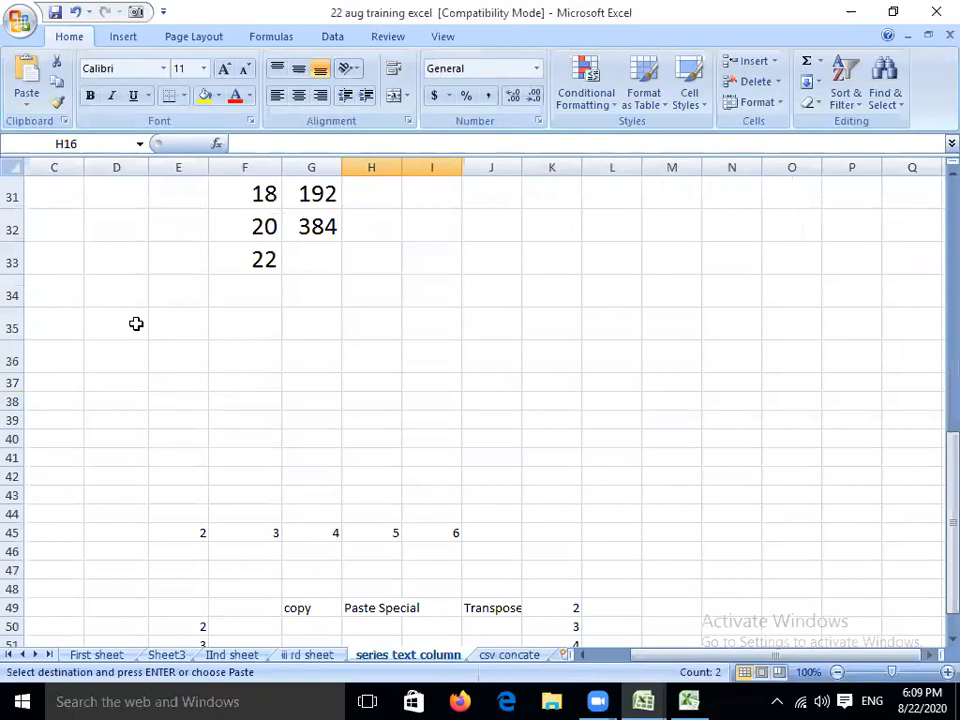
scroll(136, 323, "down", 4)
left_click(131, 449)
right_click(133, 452)
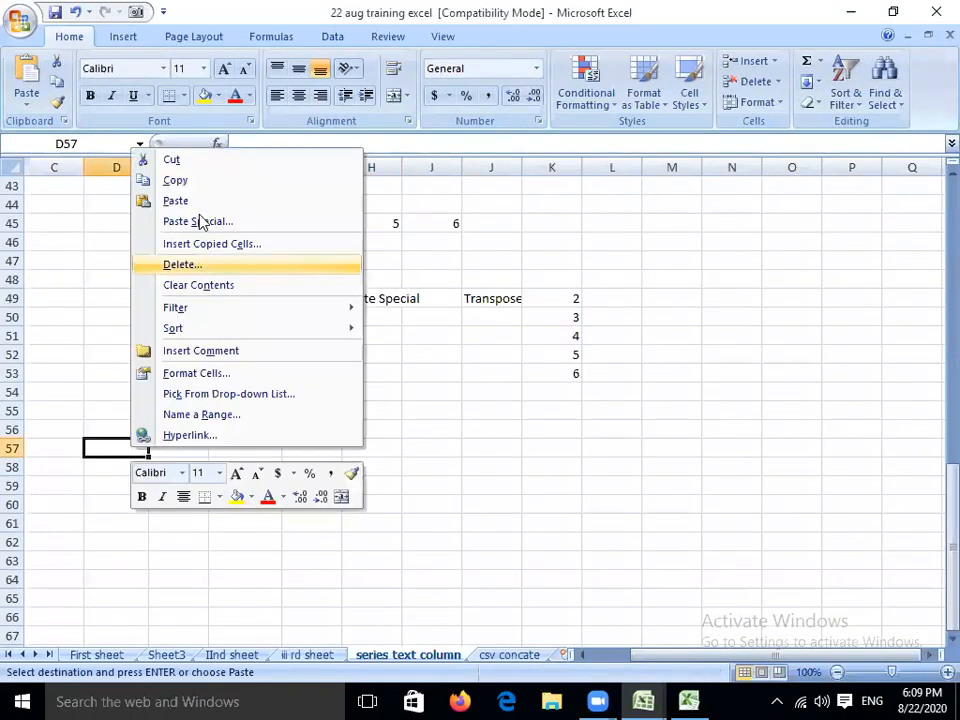
left_click(197, 203)
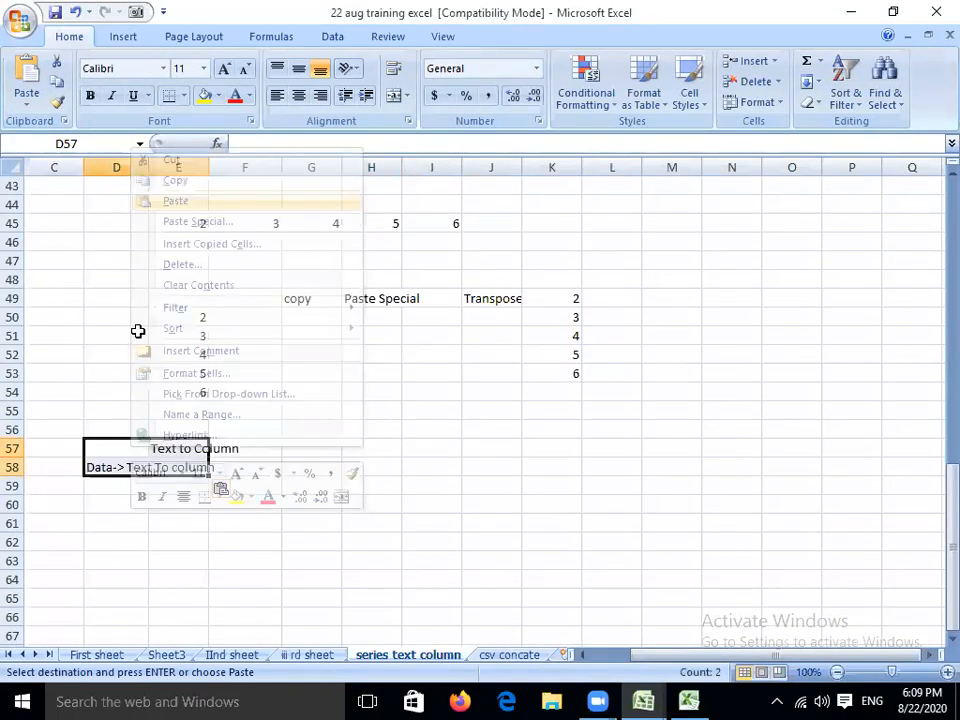
Step: Enter the comma-separated header "no,name,age" in cell D61
left_click(124, 526)
scroll(118, 401, "down", 2)
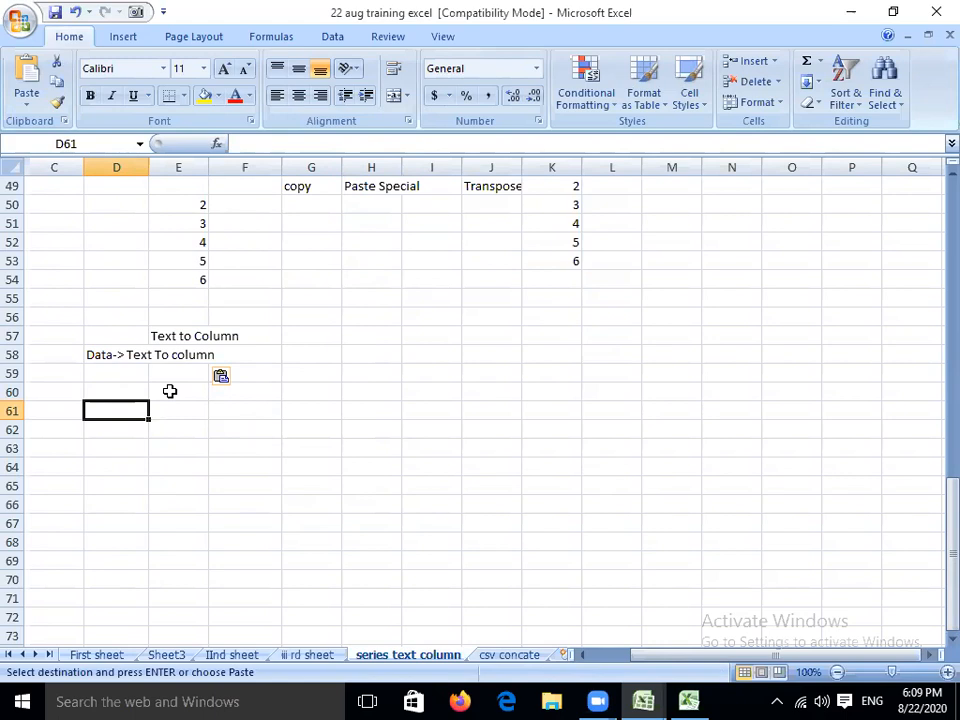
type("no,")
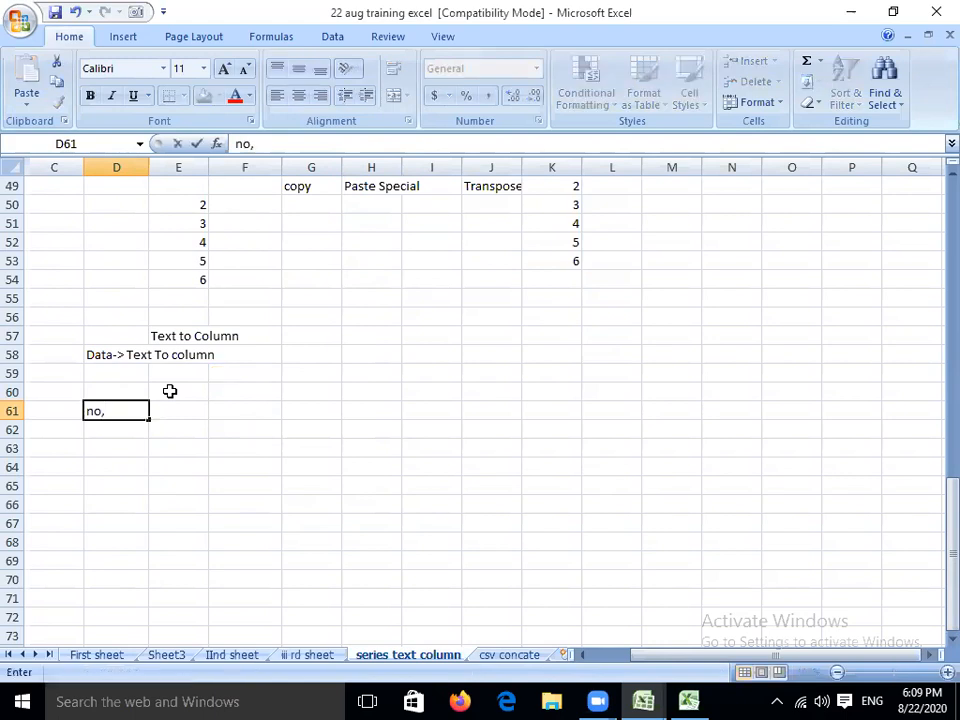
type("name,age")
key("Return")
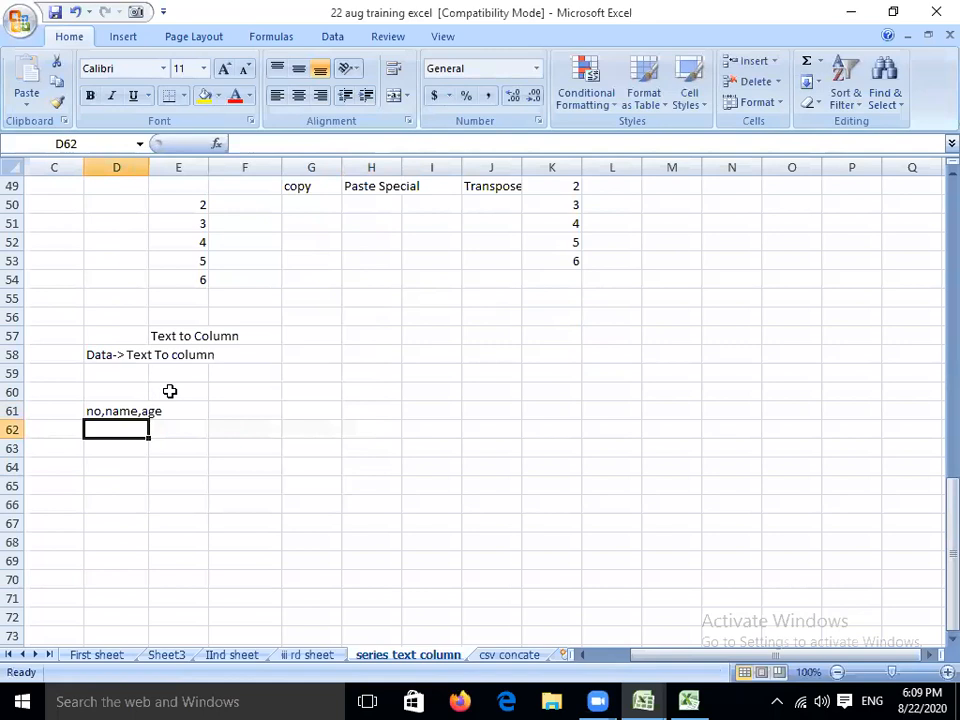
Step: Enter the comma-separated record "1,abc,34" in cell D62
type("1,")
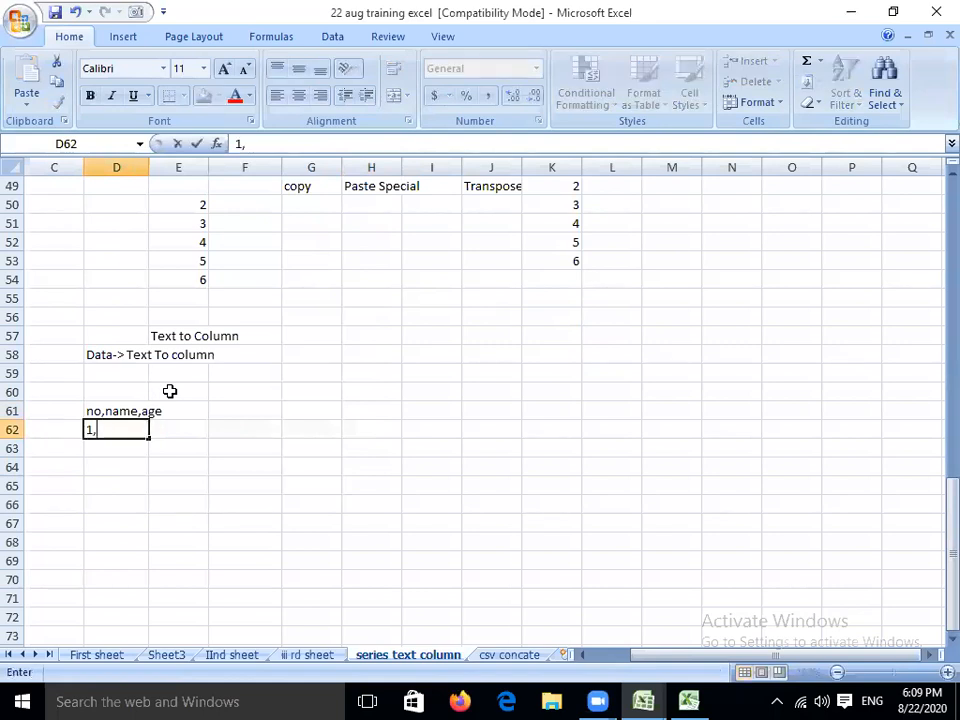
type("Nilesh,")
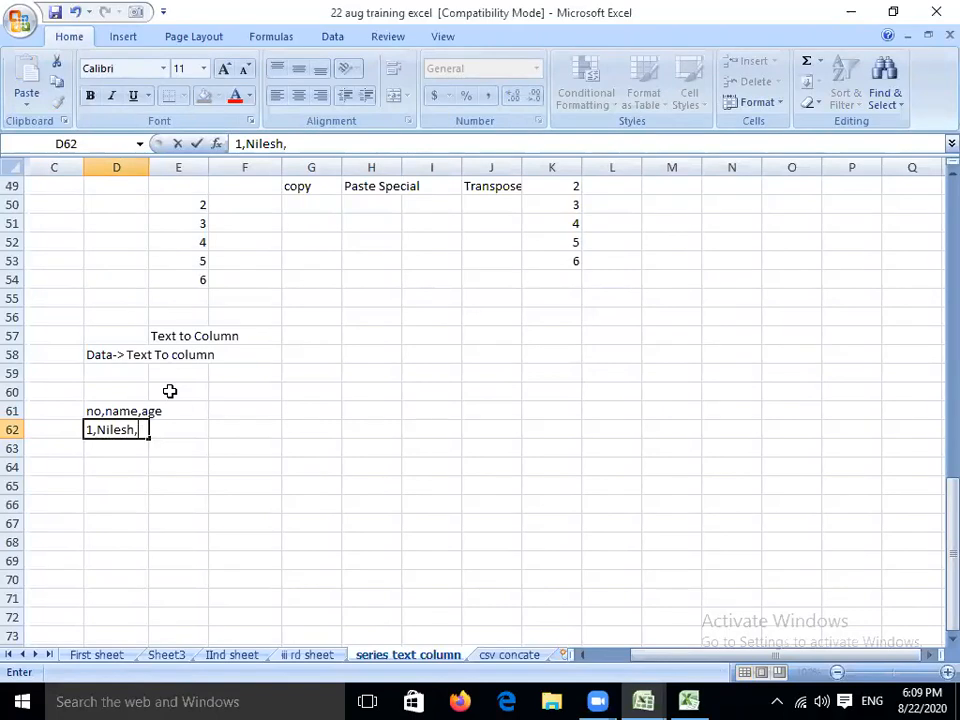
key("BackSpace")
key("BackSpace")
key("BackSpace")
key("BackSpace")
key("BackSpace")
key("BackSpace")
key("BackSpace")
type("abc,34")
key("Return")
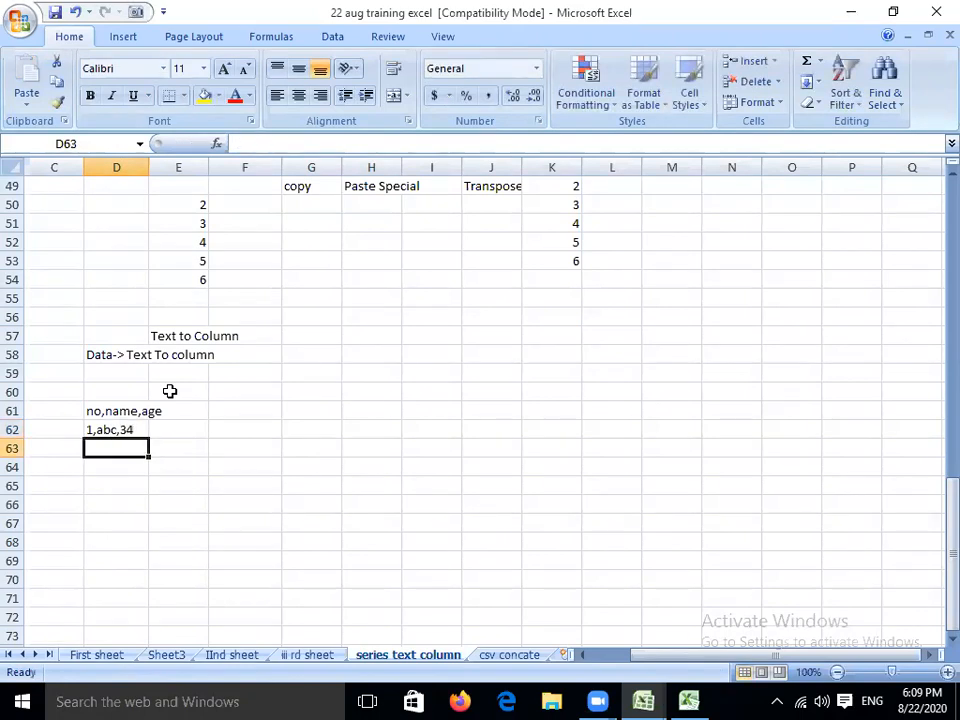
Step: Enter the second comma-separated record "2,edt,45" in cell D63
type("2,ed")
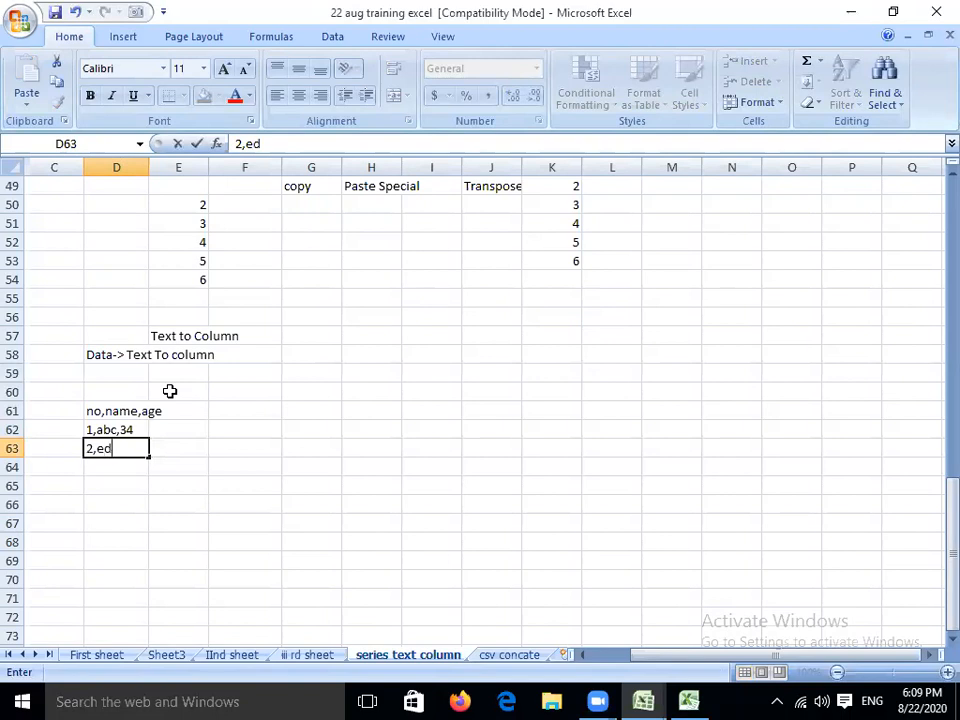
type("t,45")
key("Return")
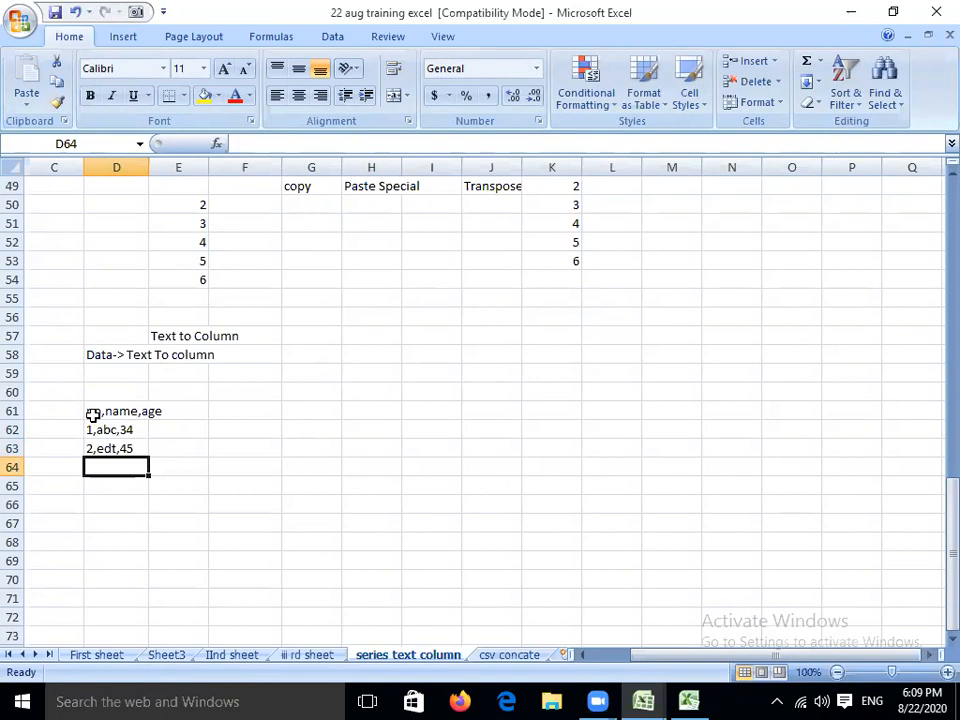
Step: Enter the note "select" in cell G62 beside the comma-separated records
left_click_drag(92, 414, 103, 443)
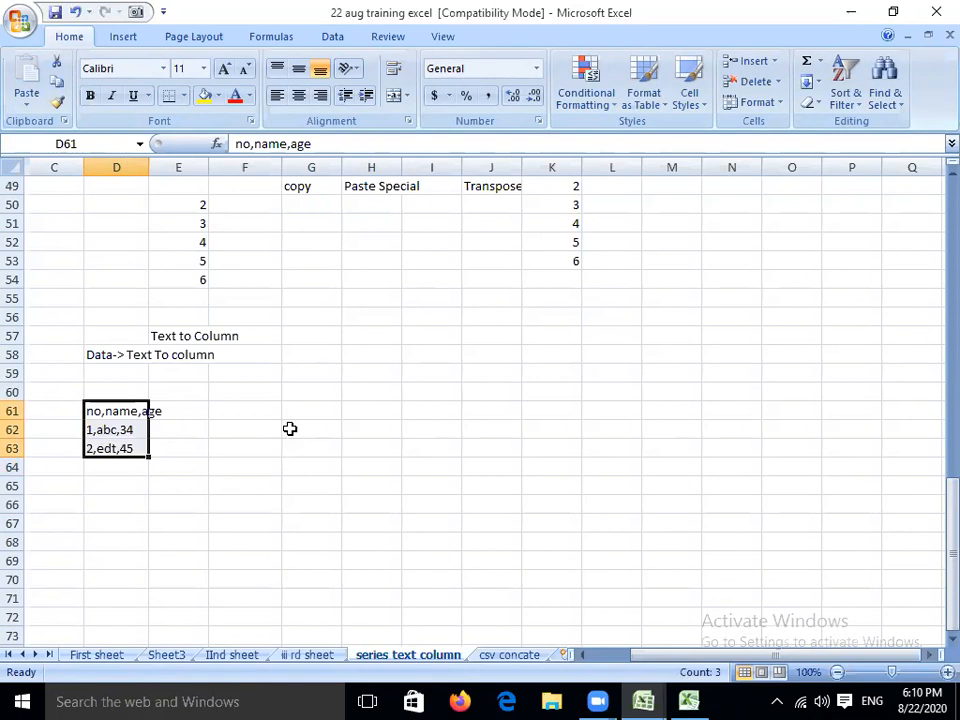
left_click(314, 427)
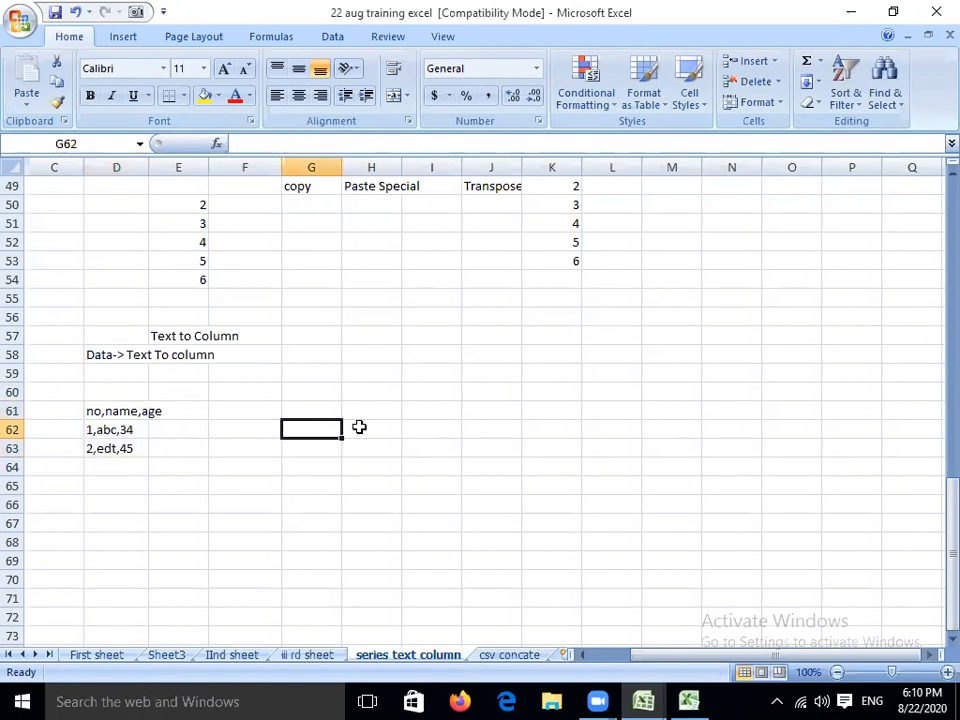
type("select")
key("Return")
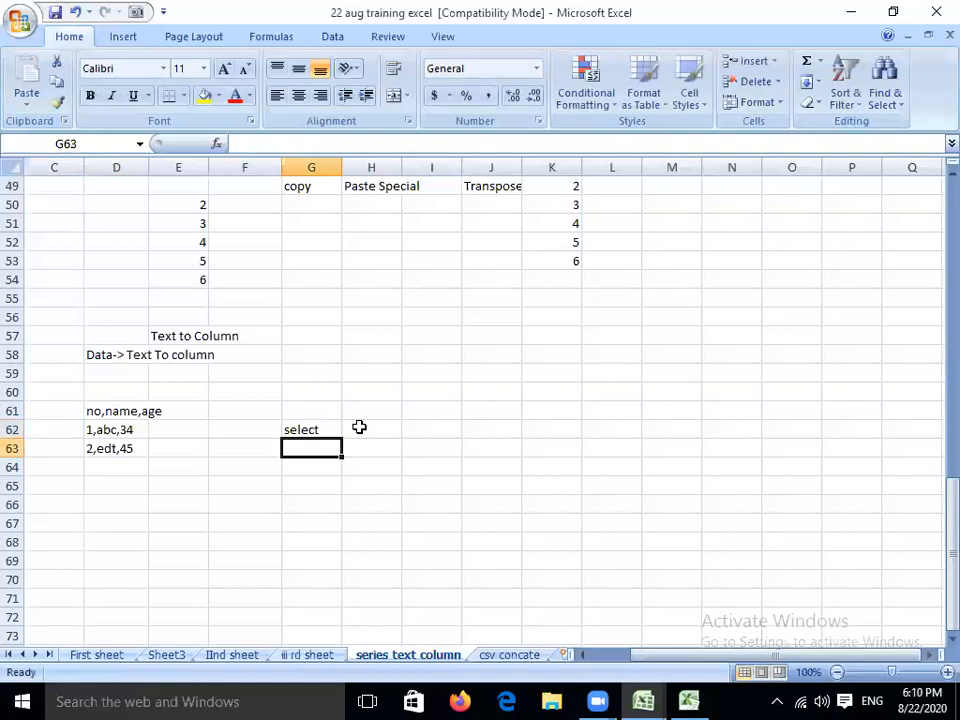
Step: Start Text to Columns on D61:D63 and accept Delimited as the original data type
left_click_drag(98, 417, 111, 449)
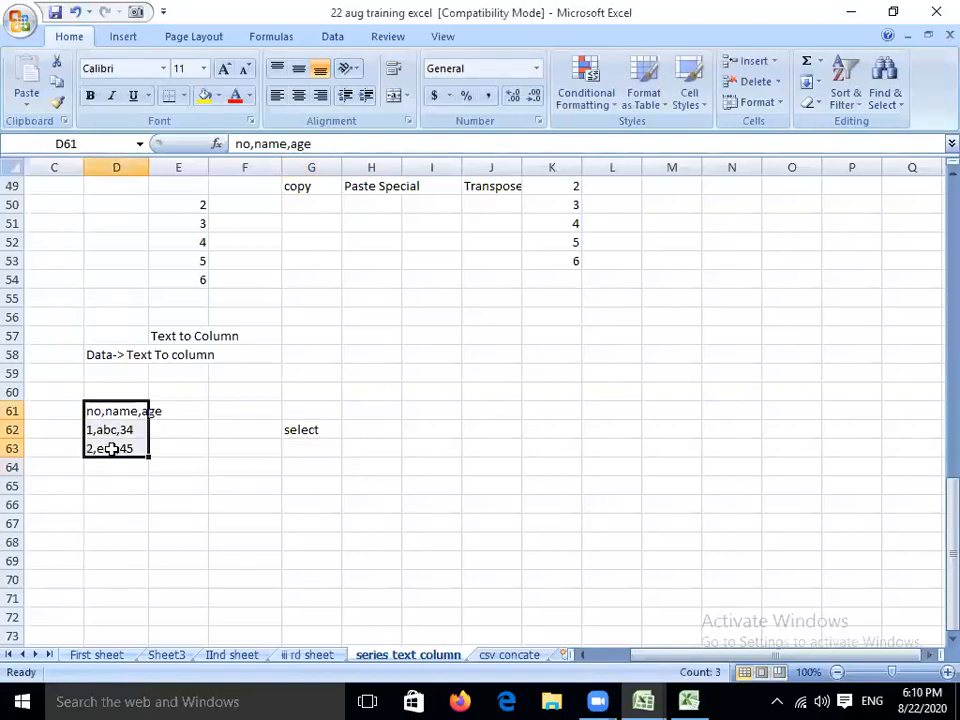
left_click(333, 38)
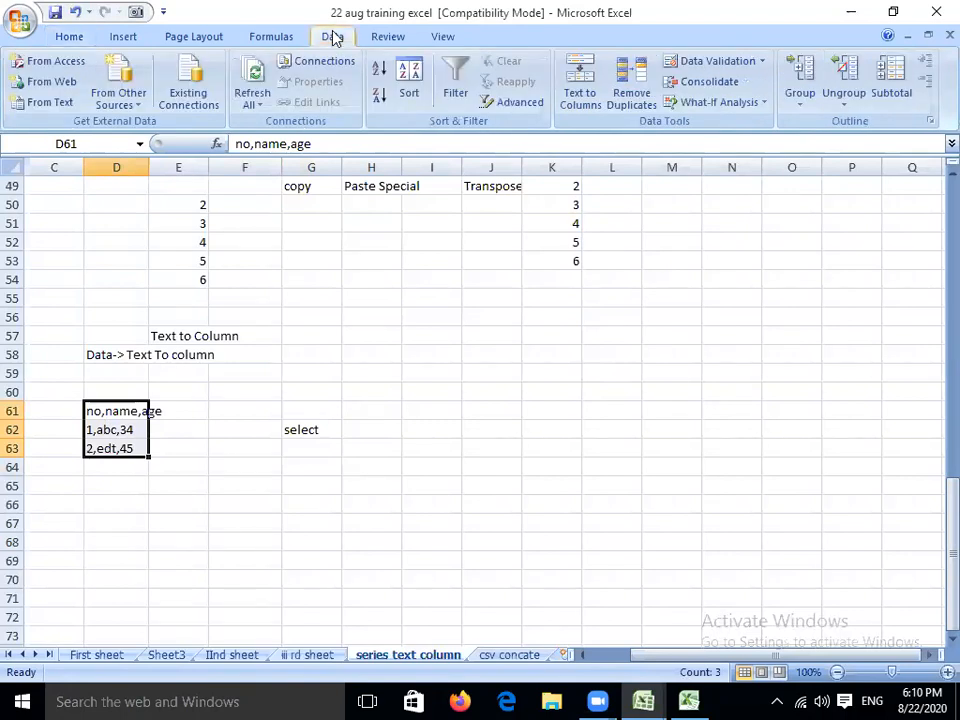
left_click(578, 98)
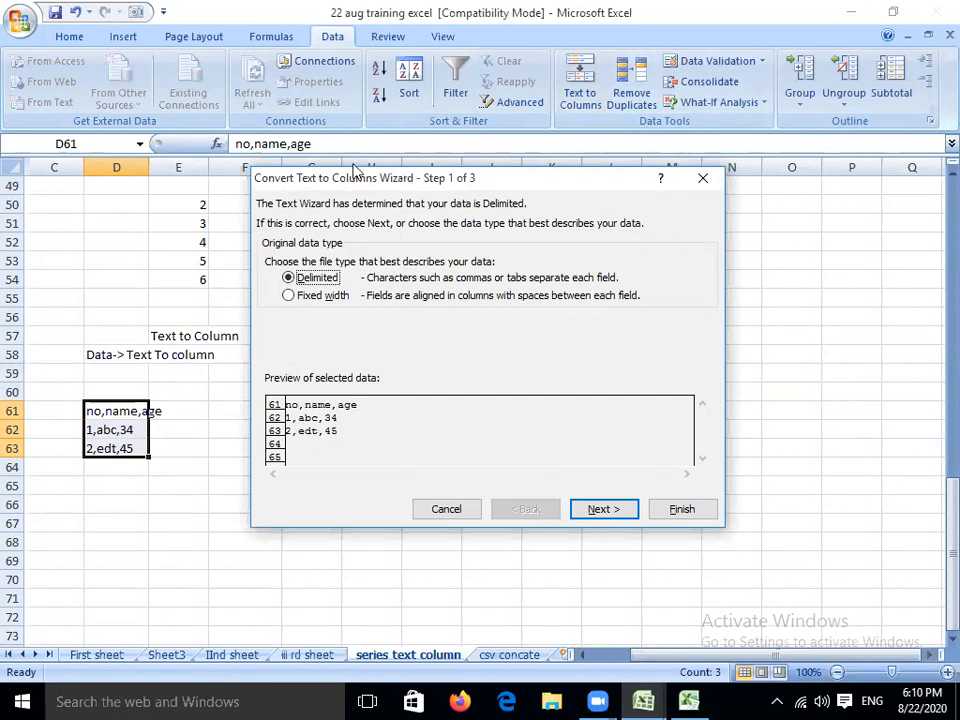
left_click_drag(400, 179, 350, 169)
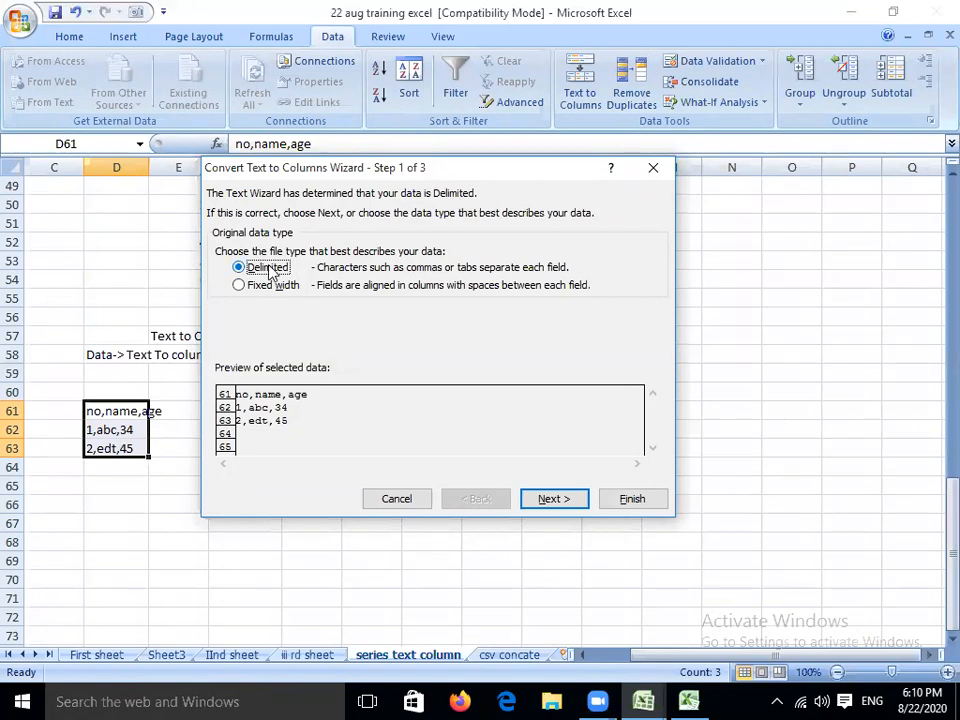
left_click(554, 499)
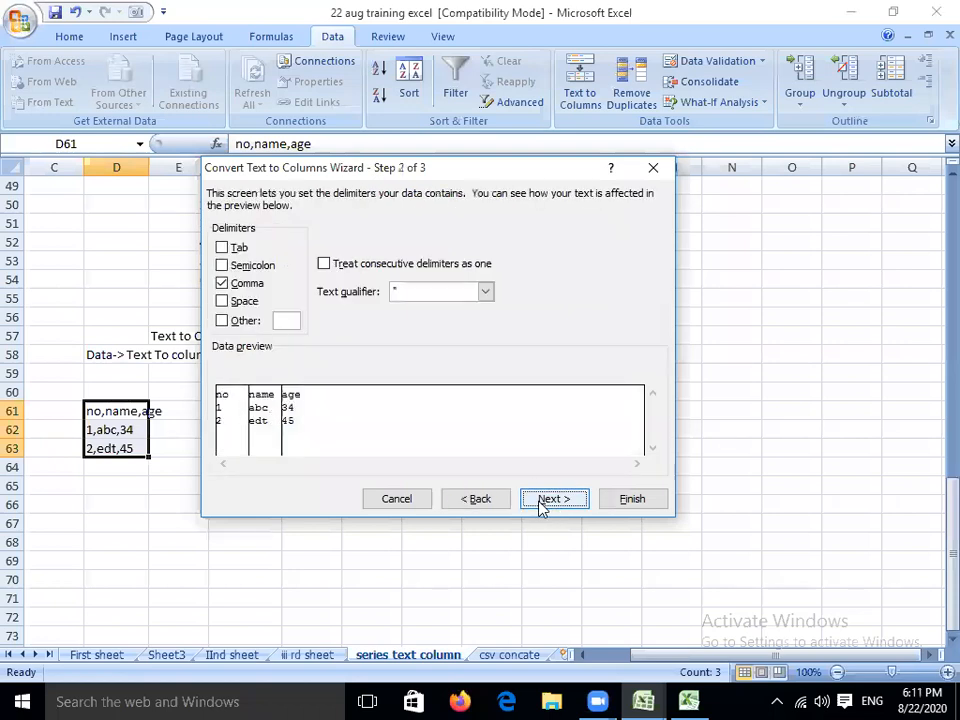
Step: Split the records using Comma as the delimiter, keeping the General data format and $D$61 as the destination
left_click(222, 285)
left_click(222, 285)
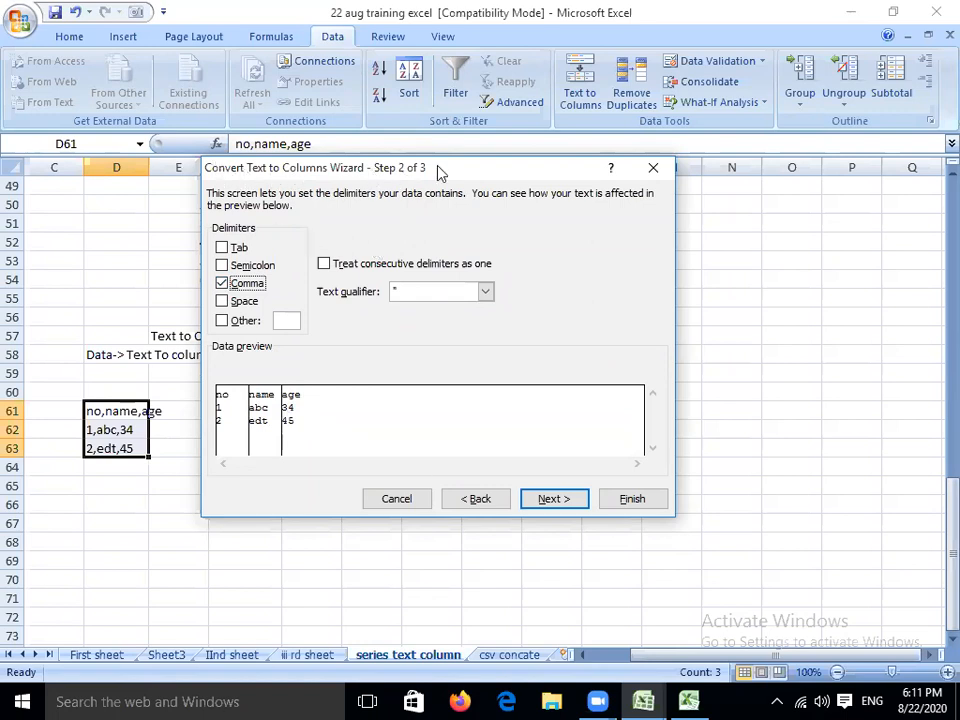
left_click(551, 499)
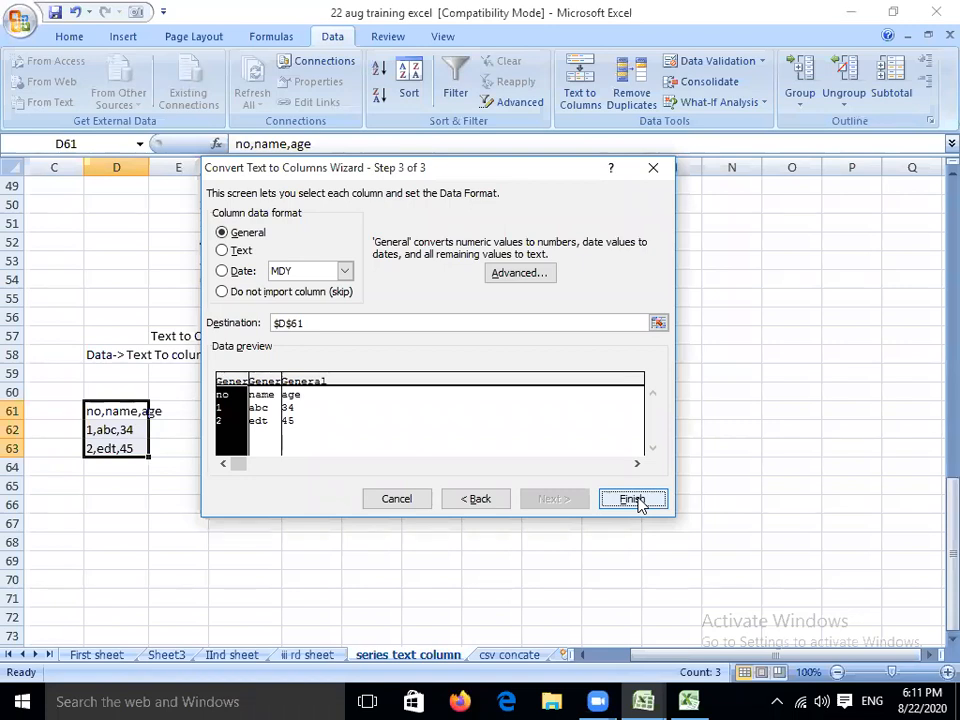
left_click(463, 497)
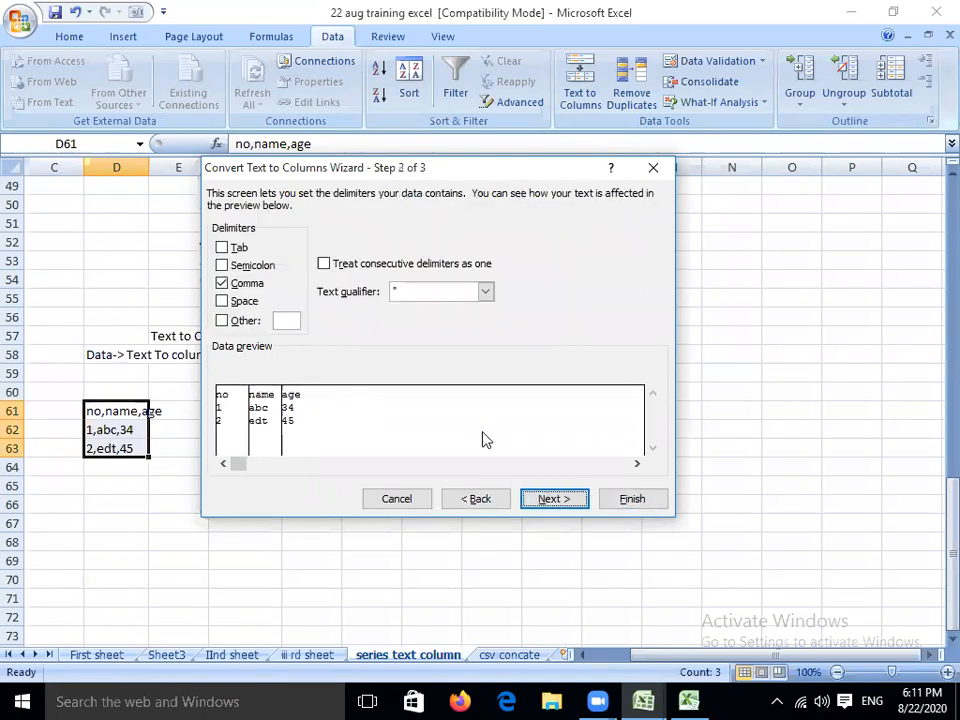
left_click(557, 499)
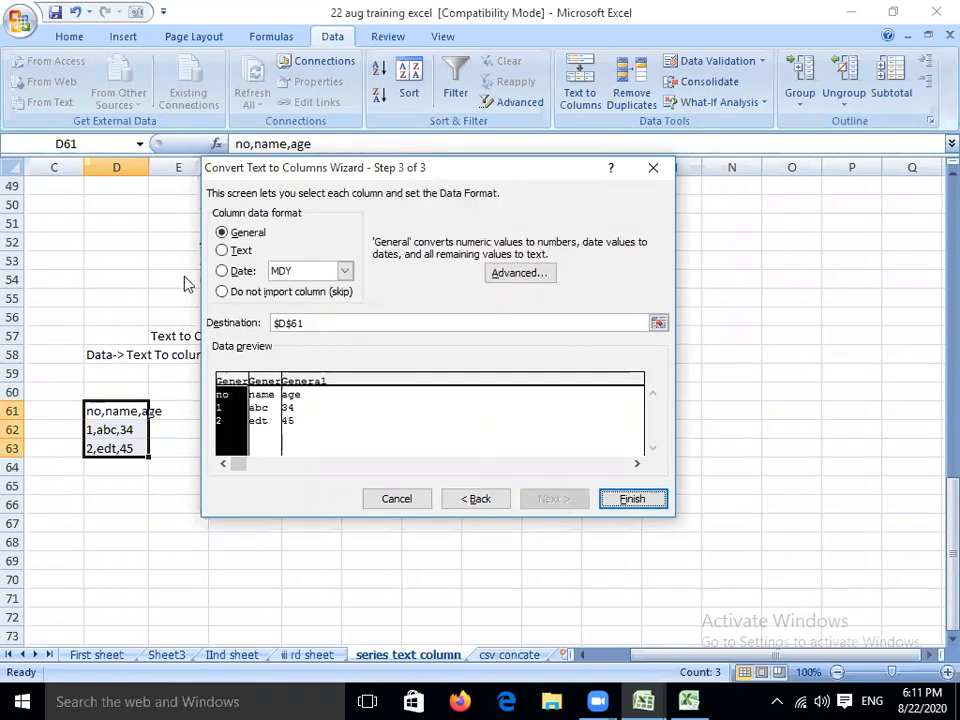
left_click(632, 499)
Step: Apply All Borders to the split table in D61:F63
left_click_drag(137, 408, 234, 454)
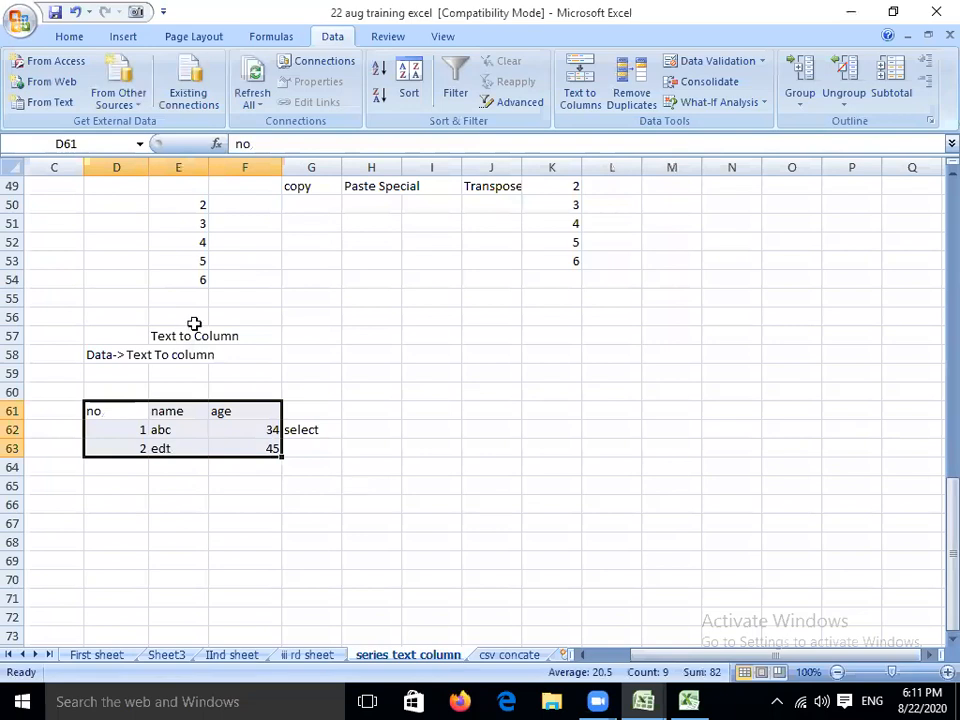
left_click(67, 40)
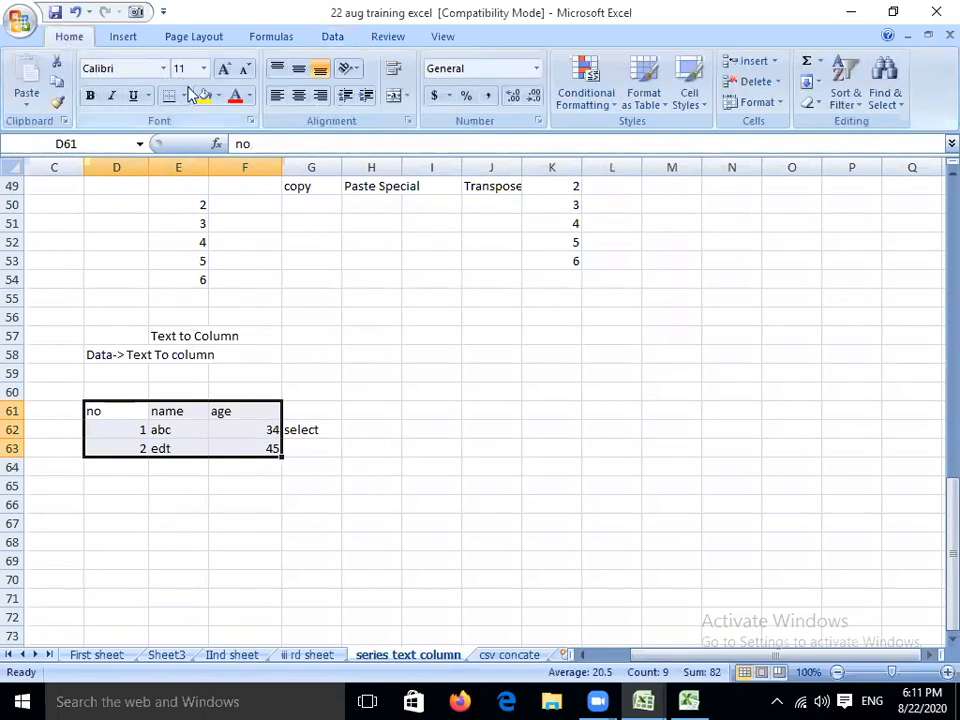
left_click(183, 95)
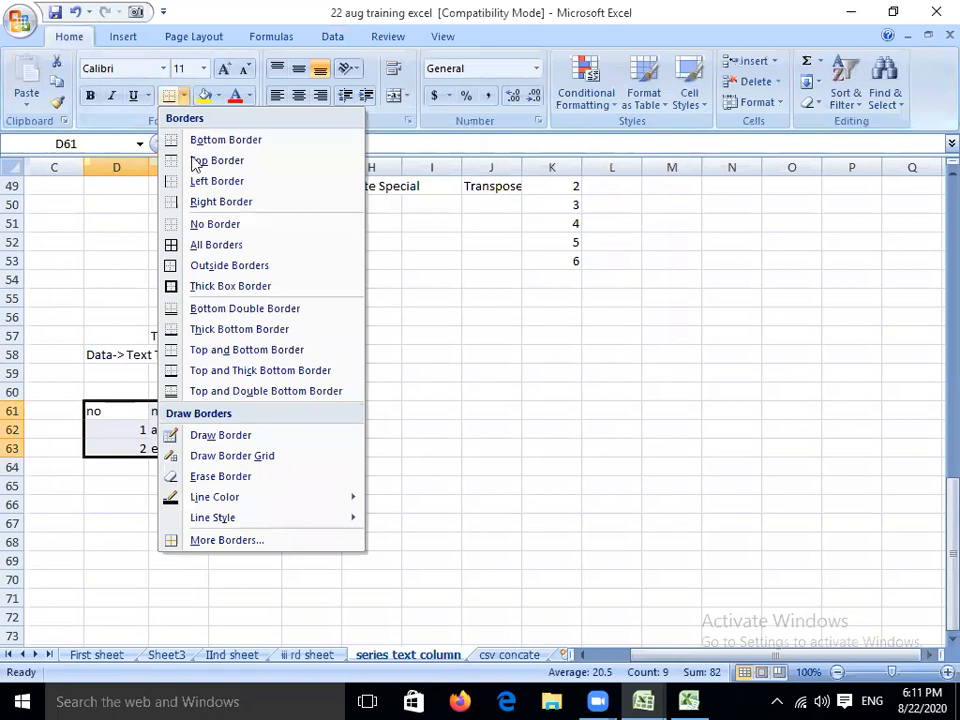
left_click(178, 245)
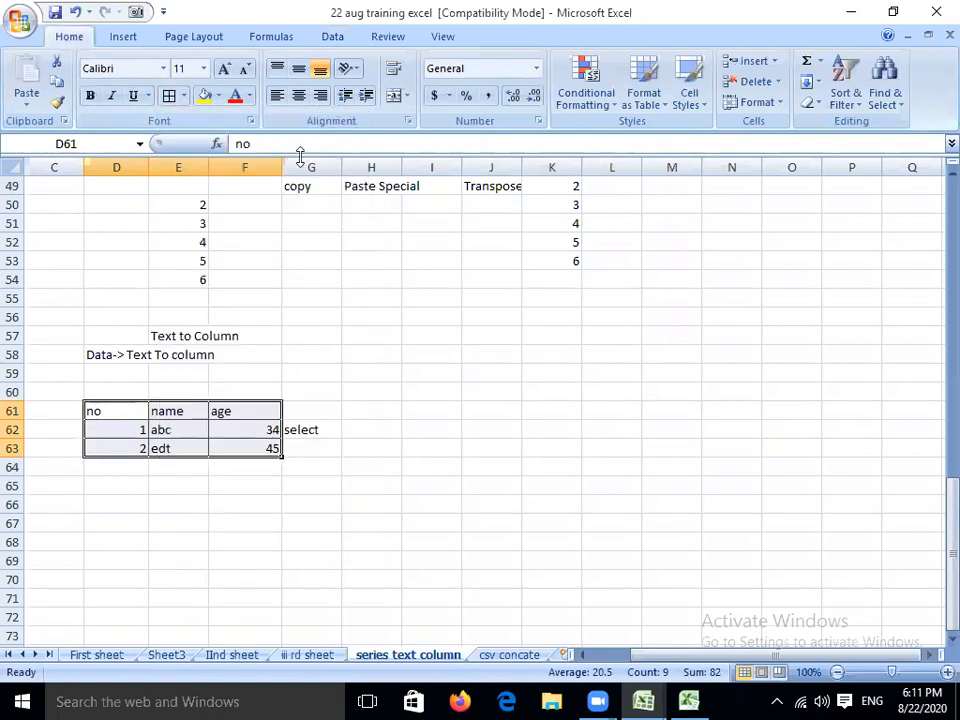
Step: Center the contents of D61:F63 horizontally and vertically, and make them bold
left_click(298, 95)
left_click(298, 68)
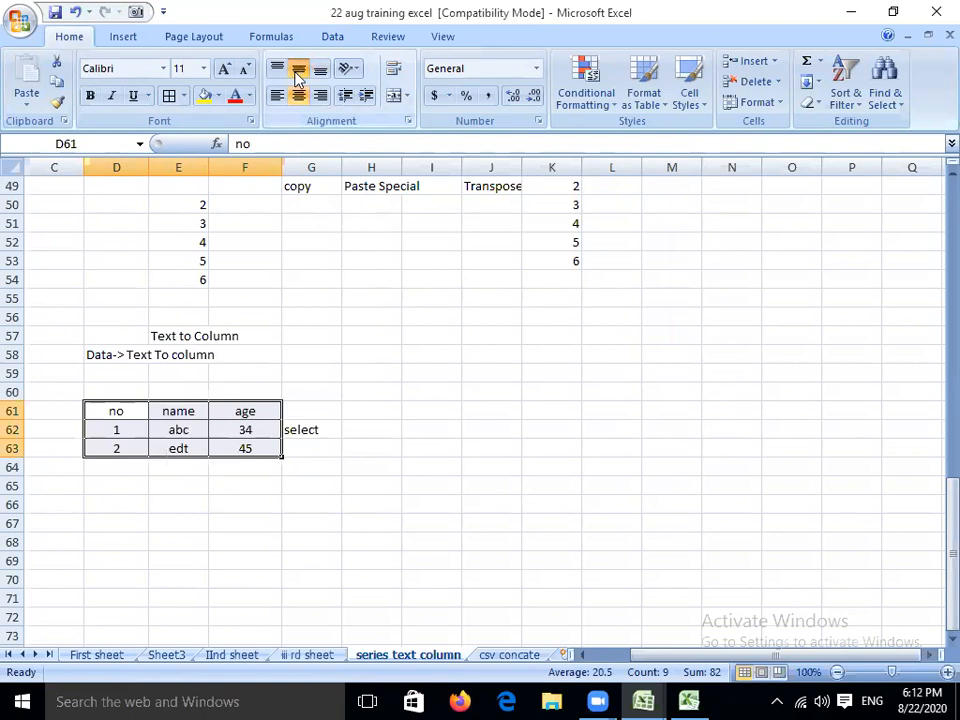
left_click(90, 95)
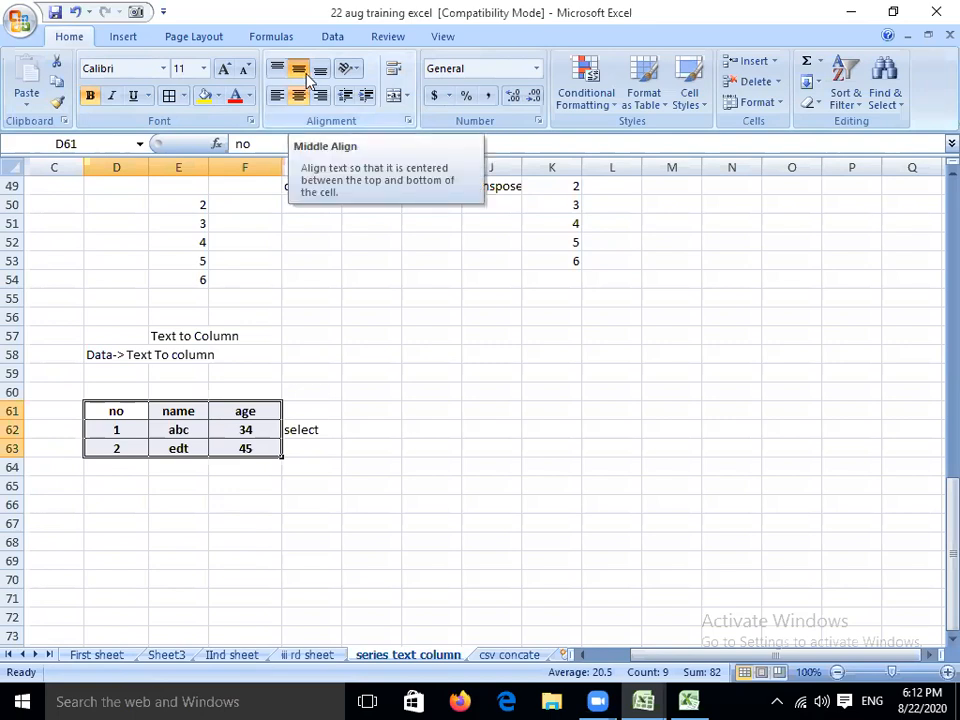
left_click(117, 487)
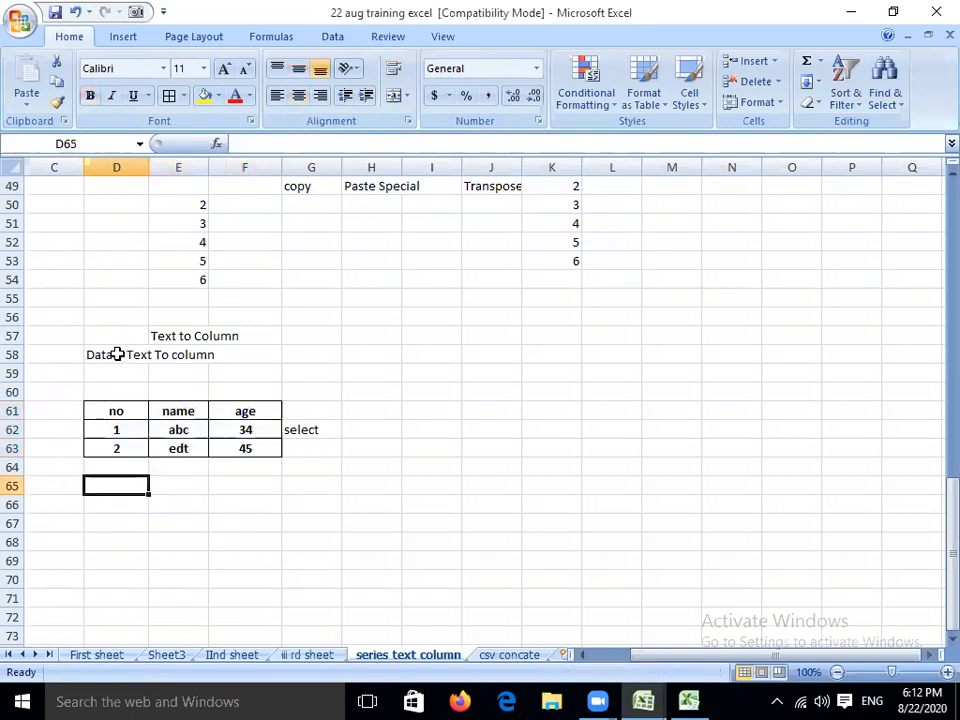
Step: Enter the note "step1 separate,comma,finish" in cell G58 beside the Text To column instruction
left_click(118, 354)
left_click(340, 356)
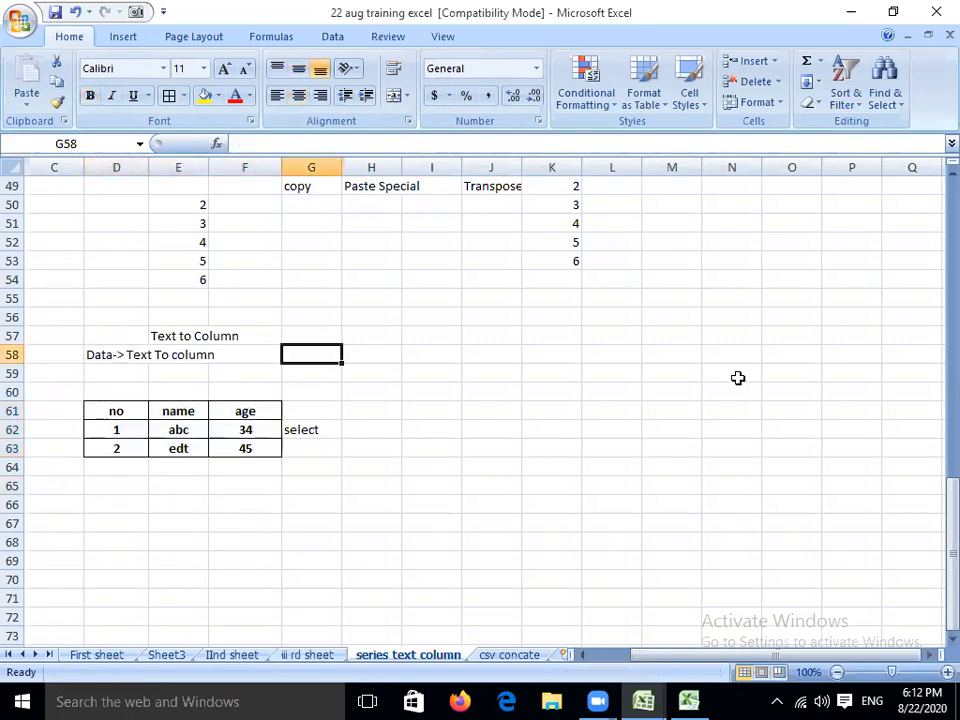
type("step1")
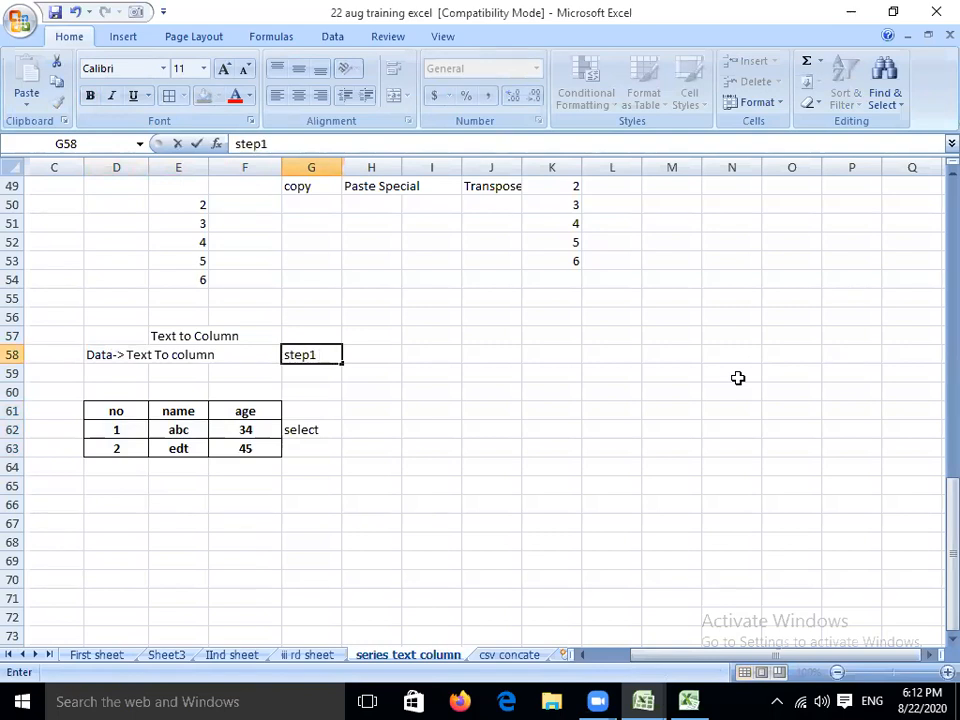
type(" seperate")
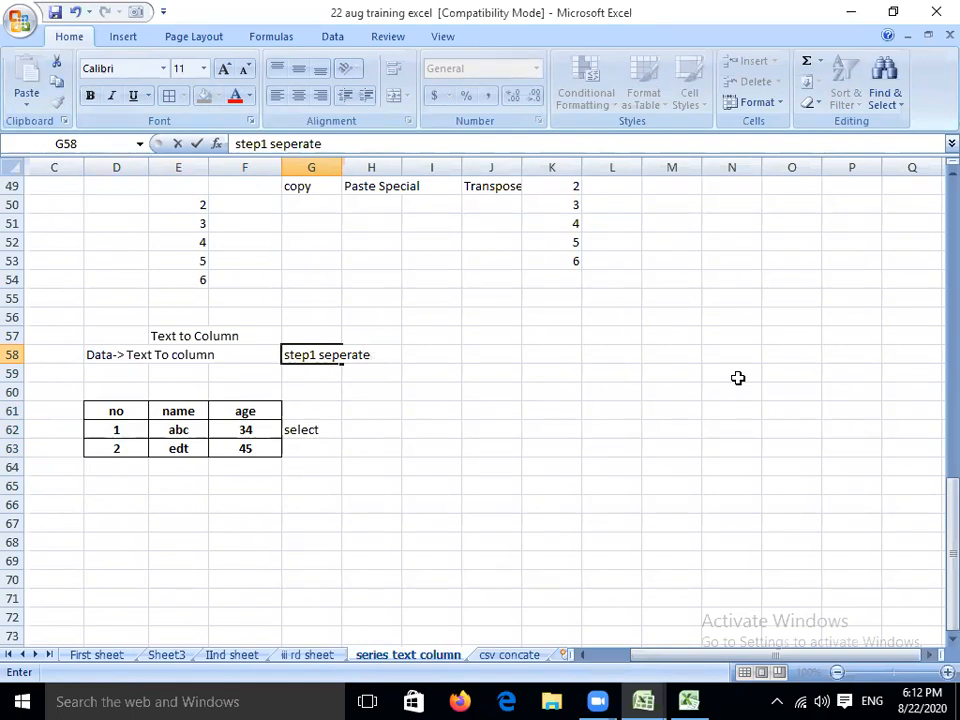
key("BackSpace")
key("BackSpace")
key("BackSpace")
key("BackSpace")
key("BackSpace")
type("arate,comma")
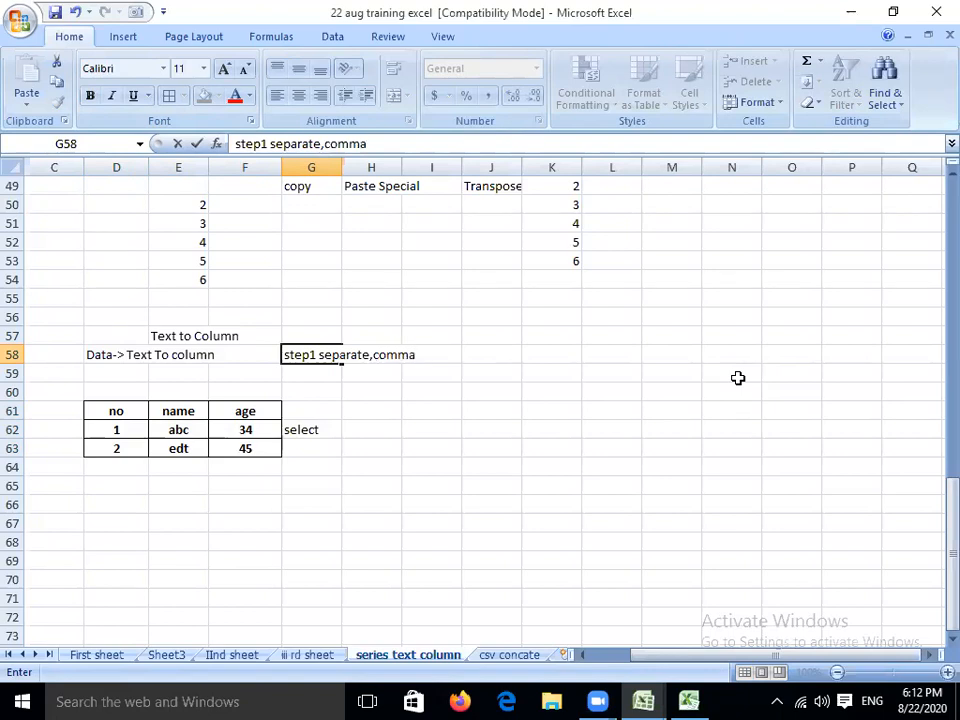
type(",finish")
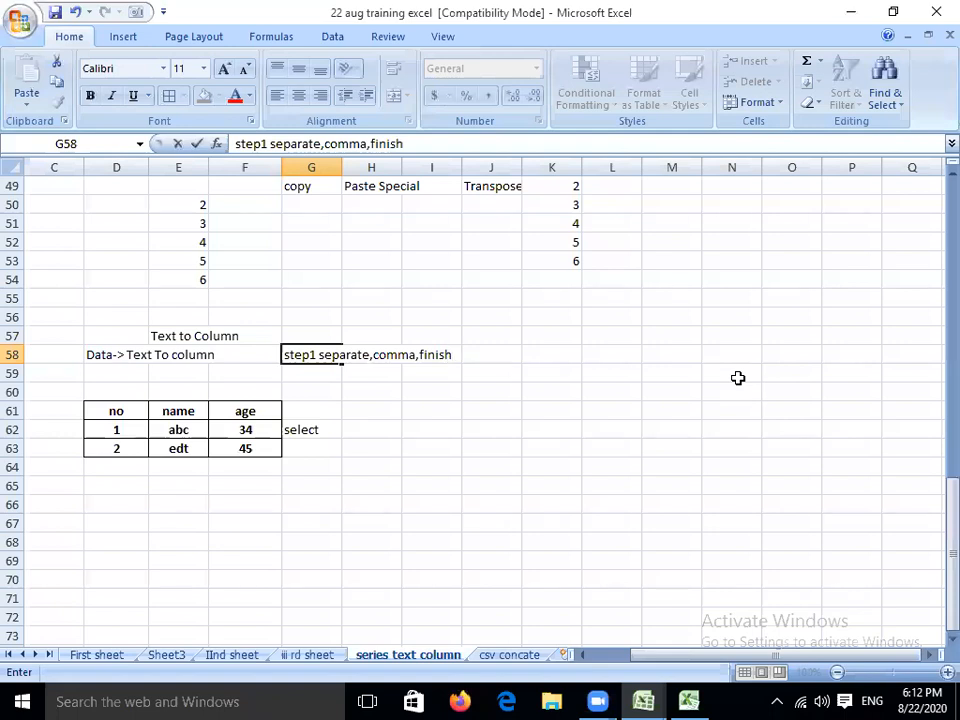
key("Return")
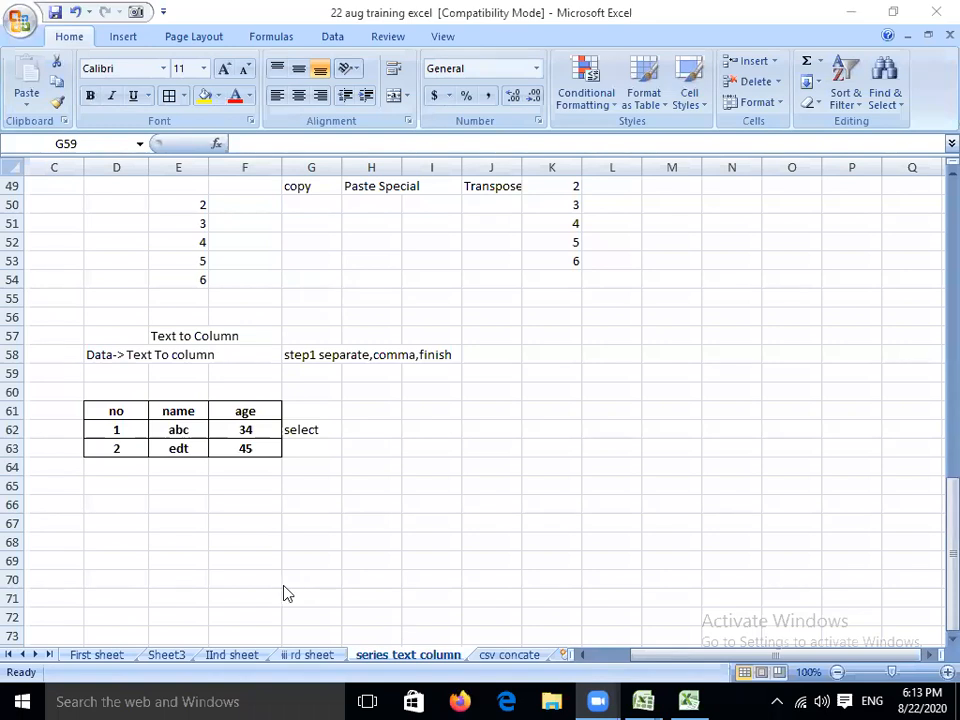
Step: Review the sheet's Text to Column, transpose and series examples up to the CTRL Shortcuts list, and minimize the training workbook
scroll(934, 446, "down", 5)
scroll(900, 400, "up", 7)
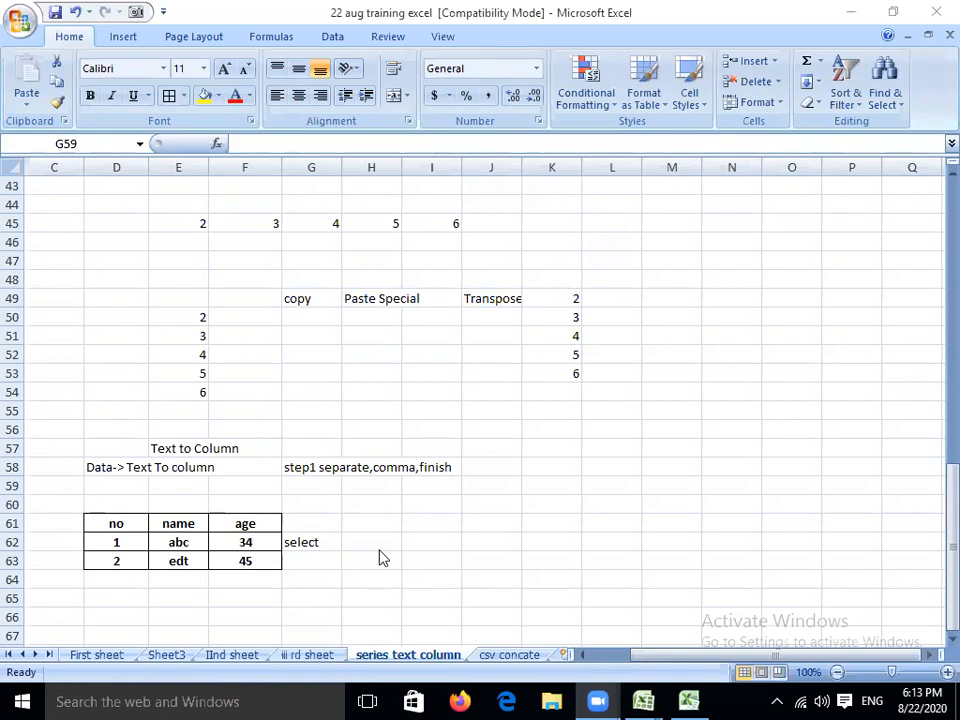
scroll(525, 546, "down", 6)
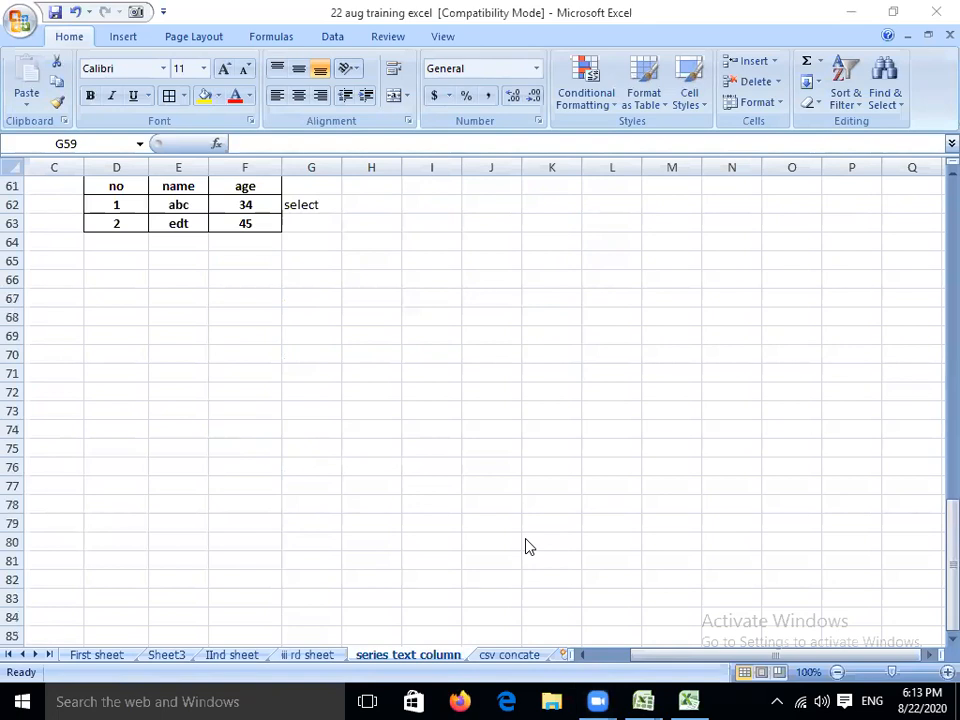
scroll(823, 403, "up", 8)
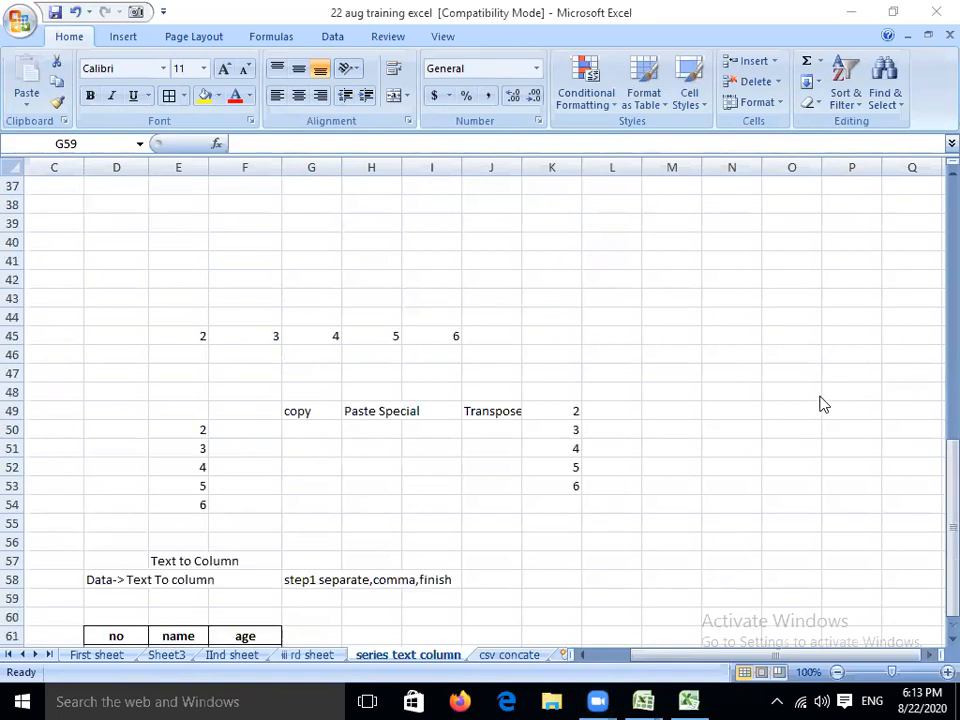
scroll(823, 403, "up", 6)
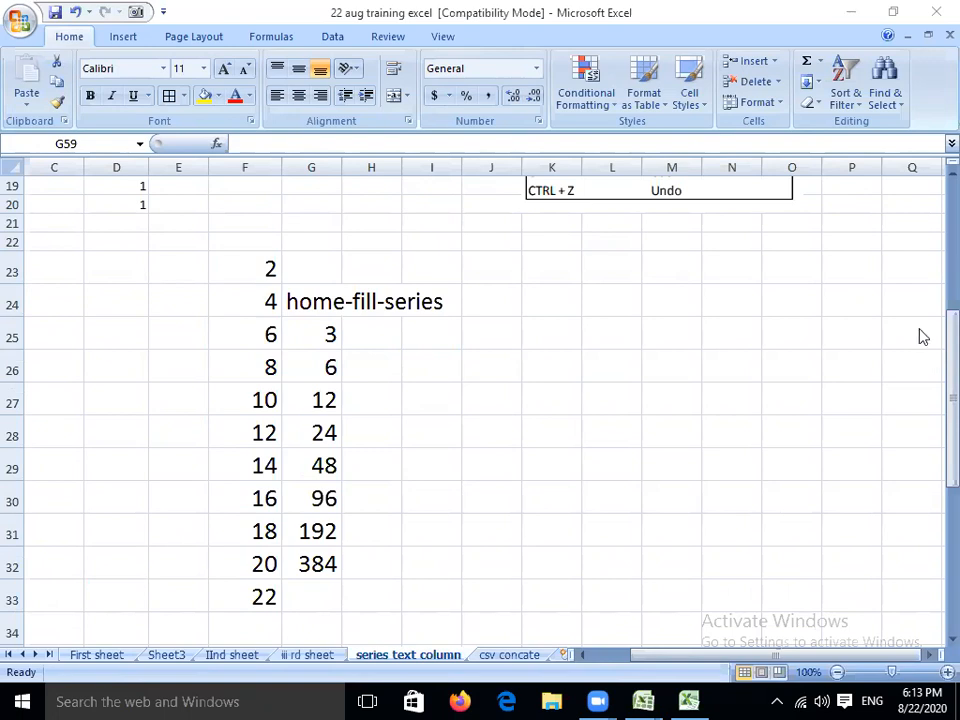
scroll(851, 330, "down", 10)
scroll(845, 325, "up", 6)
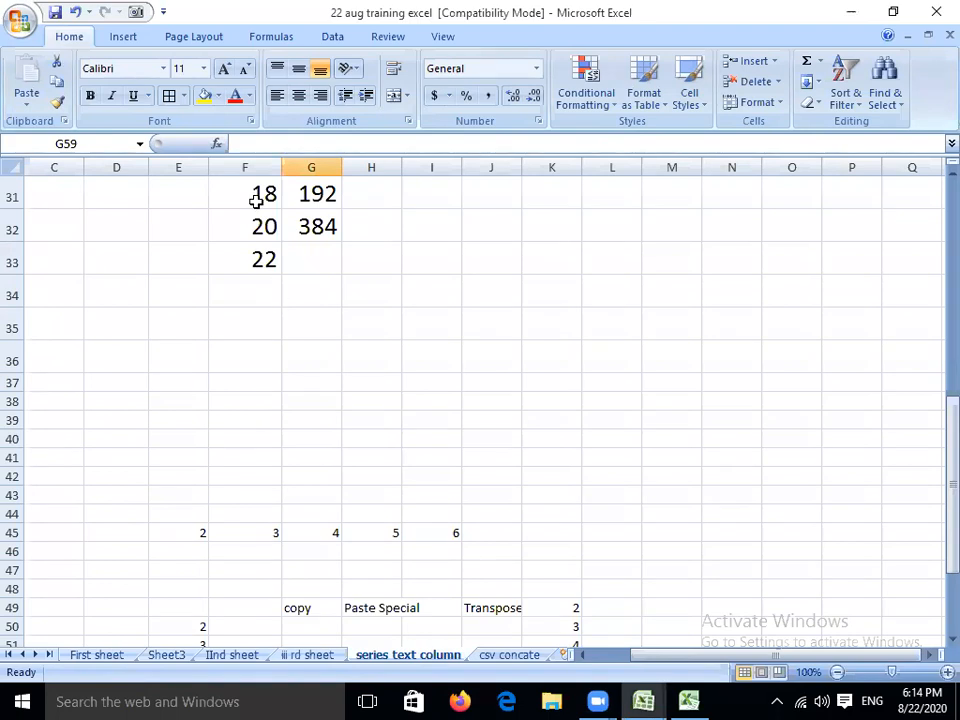
left_click(373, 436)
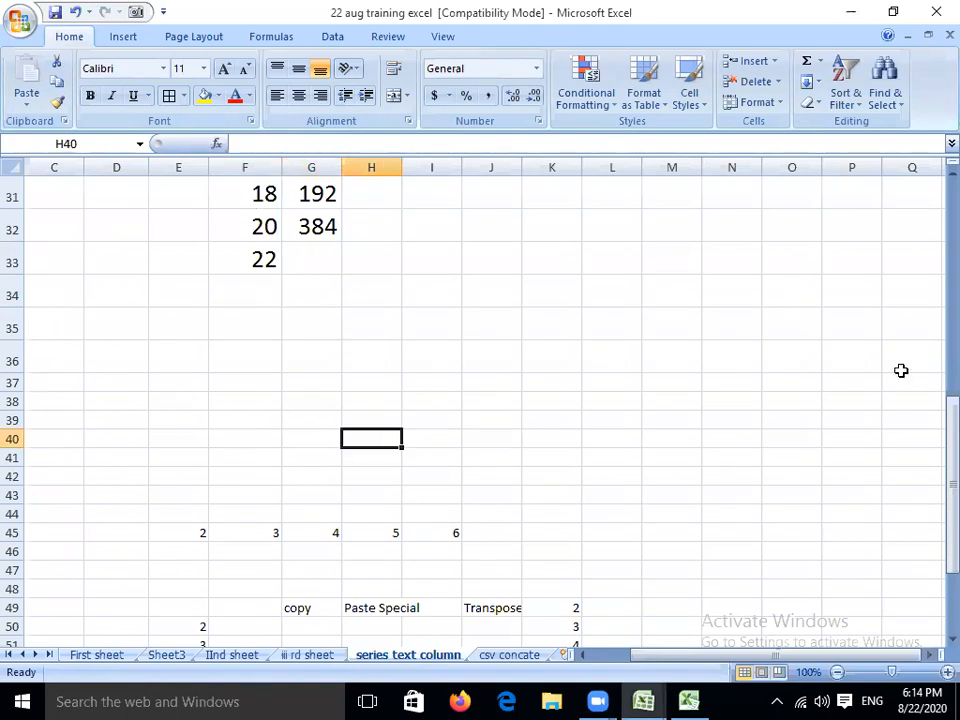
scroll(828, 477, "up", 10)
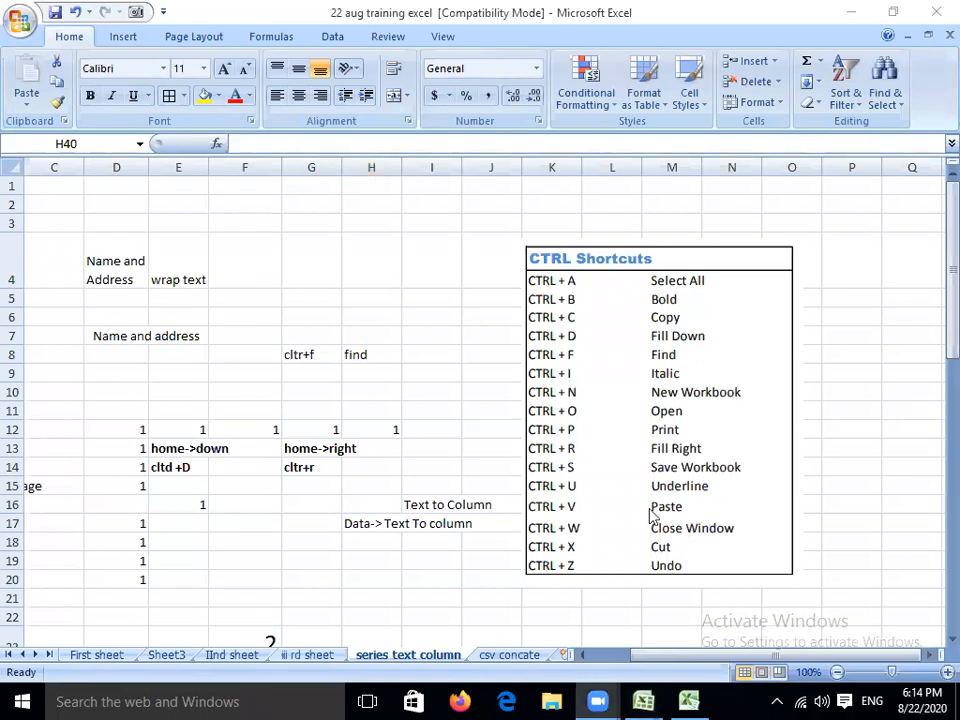
left_click(852, 12)
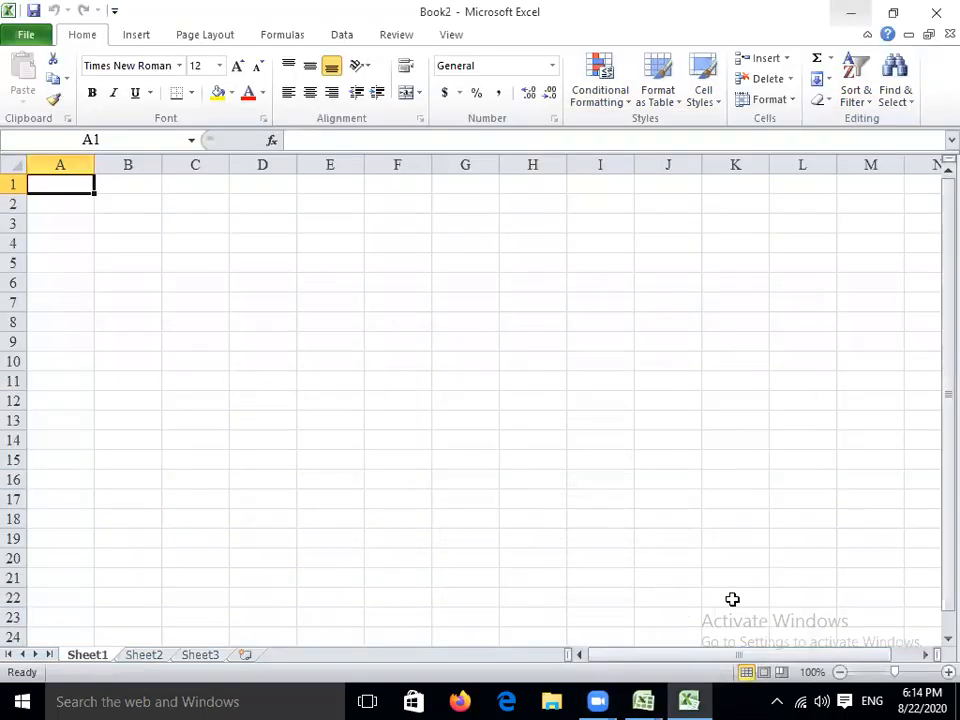